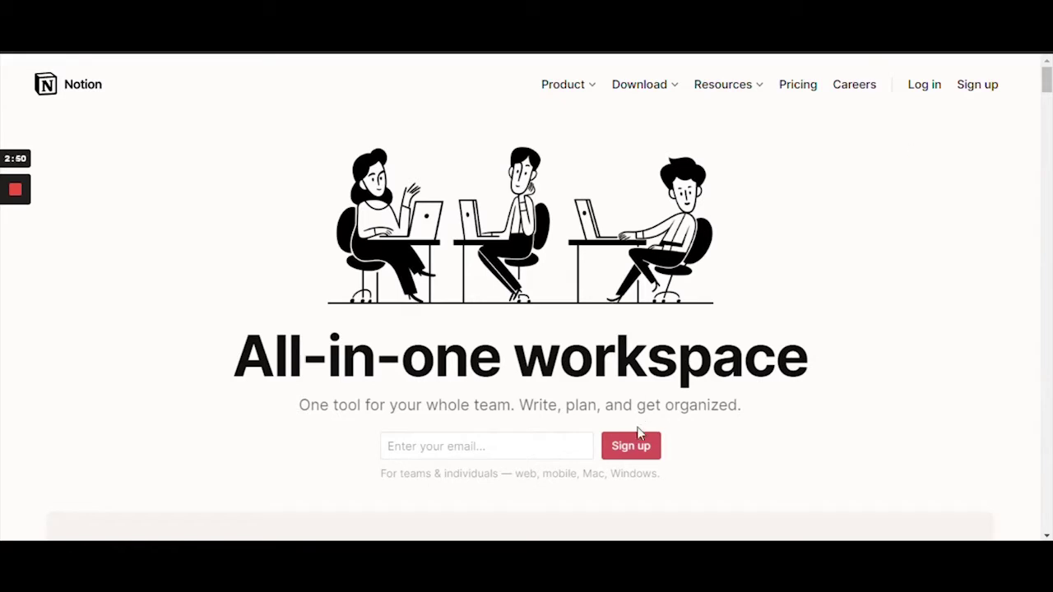
- Log in to Notion with the account email and password to reach the workspace
click(922, 92)
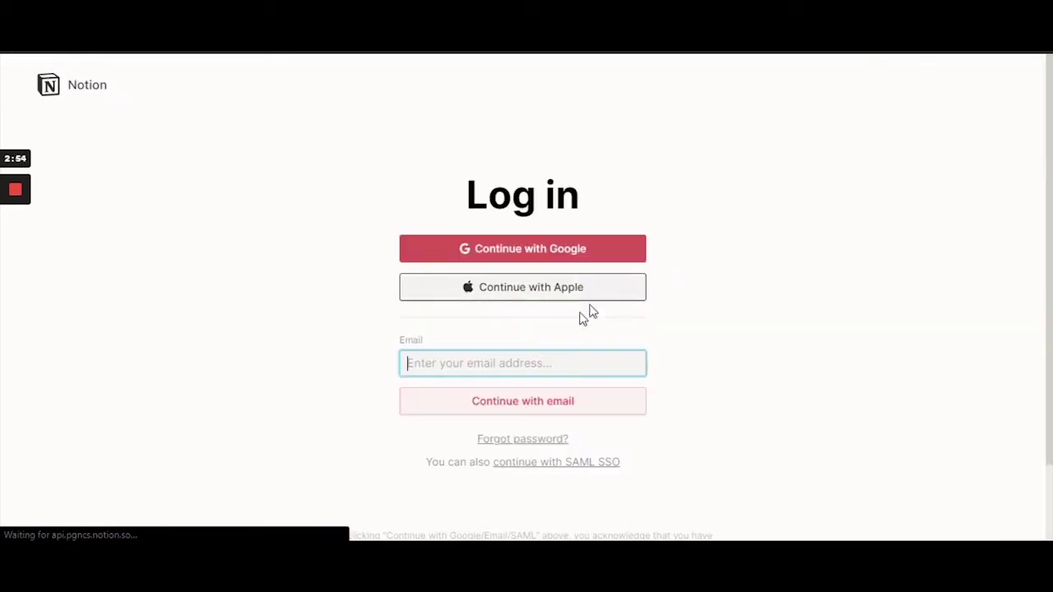
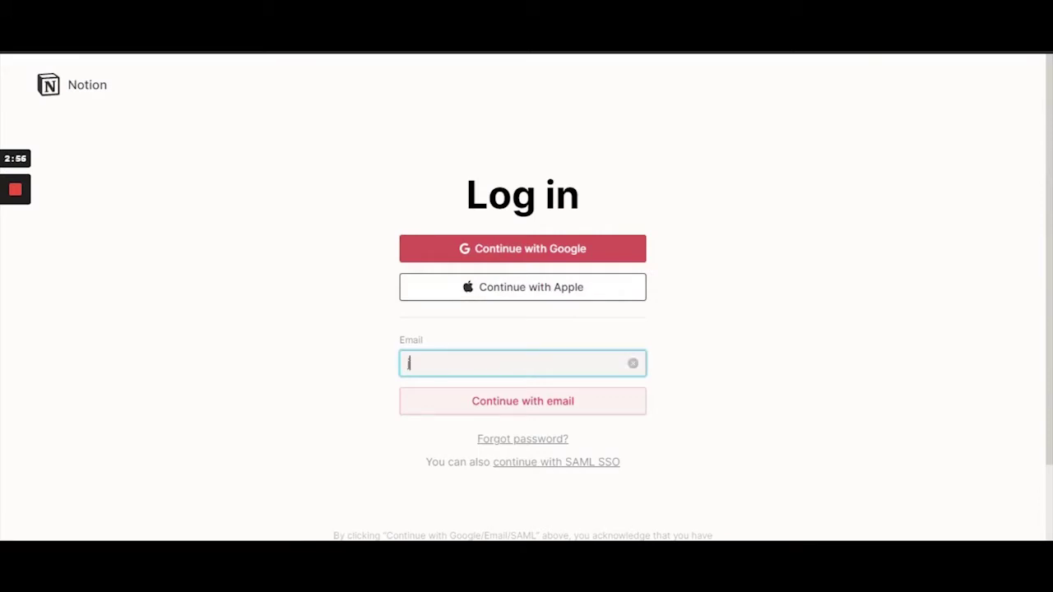
key(Return)
text(••••)
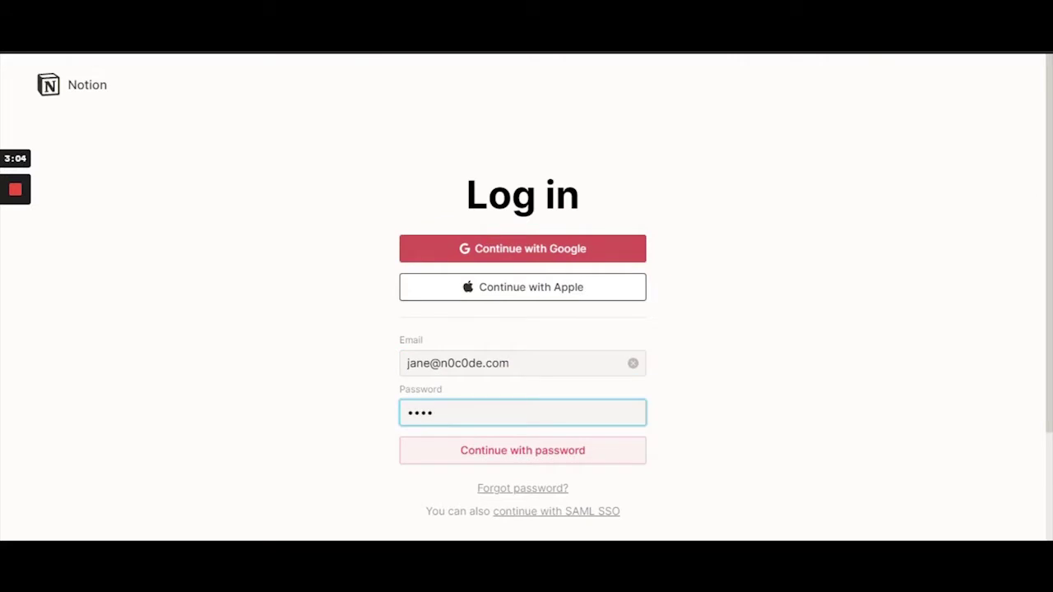
text(••••••)
key(Return)
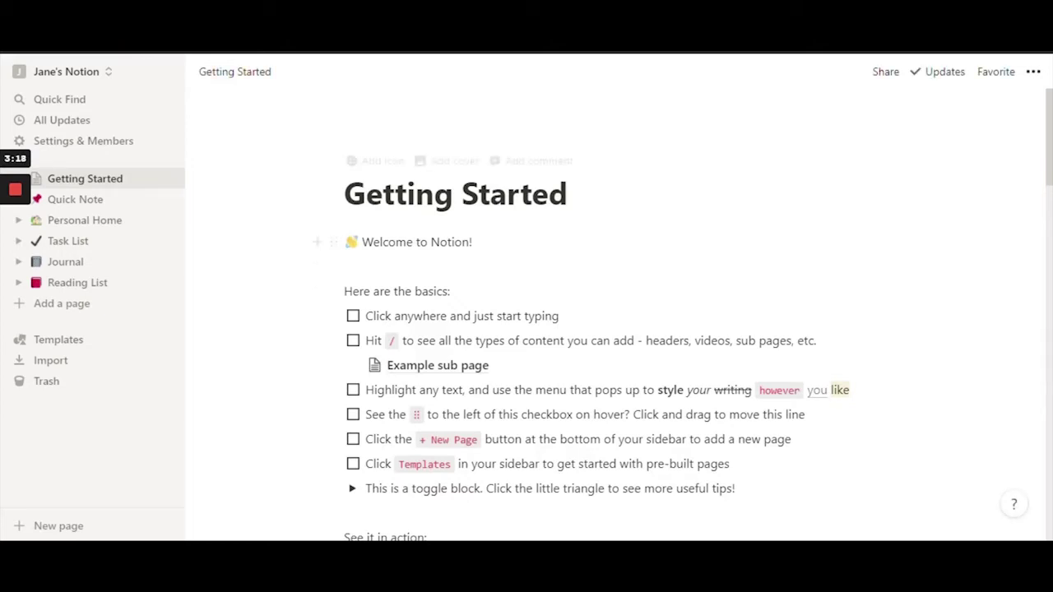
scroll(412, 285, down, 2)
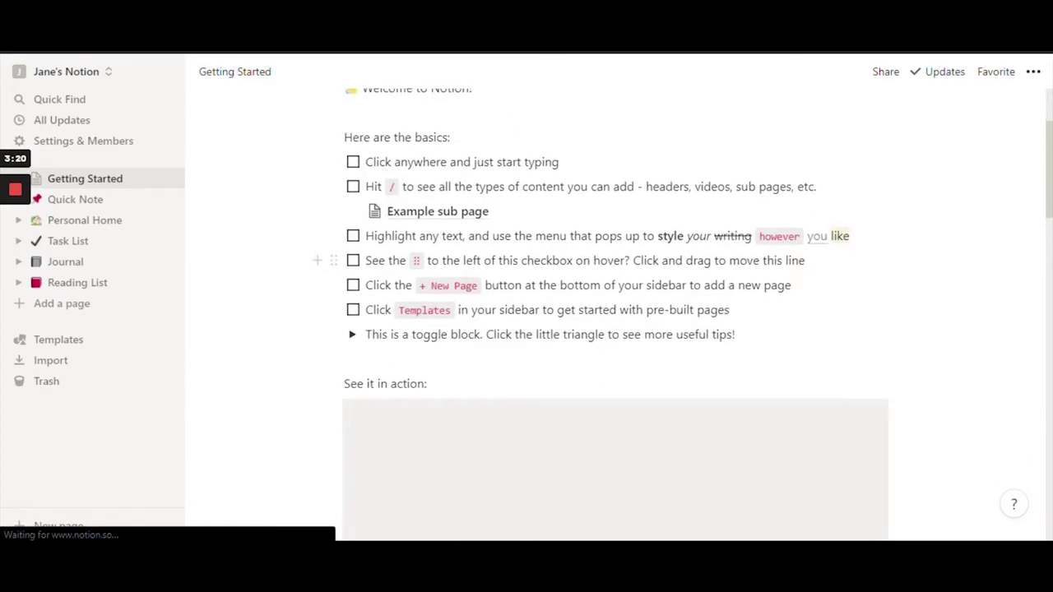
scroll(543, 270, up, 2)
scroll(543, 270, down, 4)
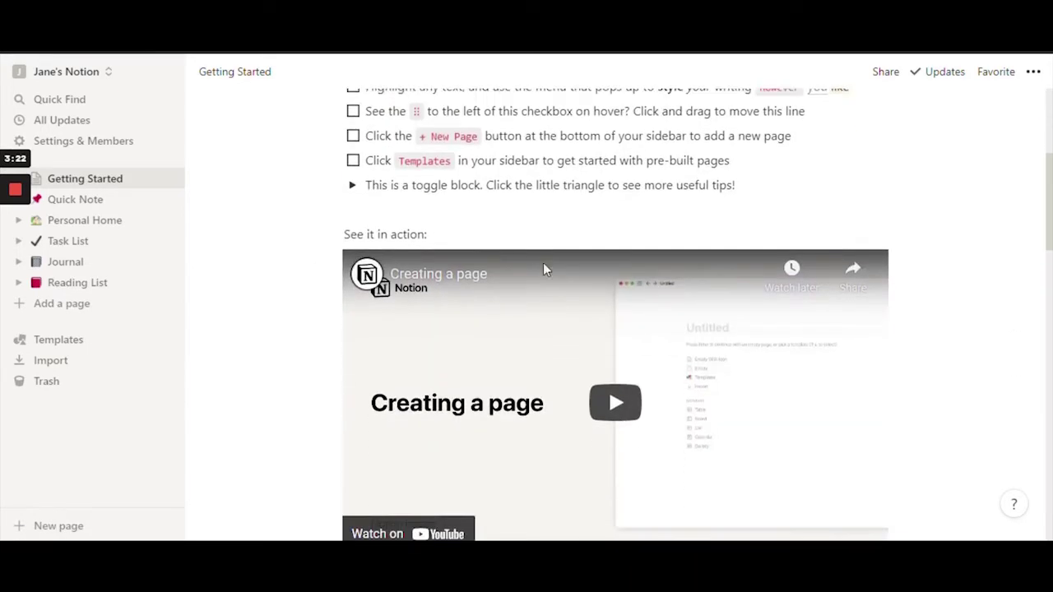
scroll(542, 270, down, 4)
scroll(834, 231, up, 2)
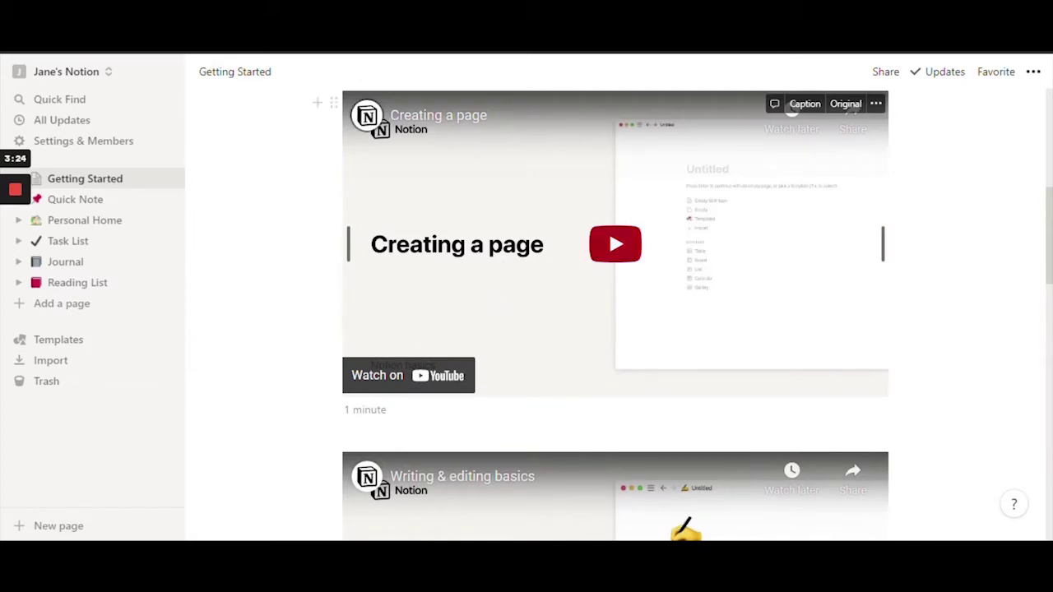
scroll(559, 414, down, 5)
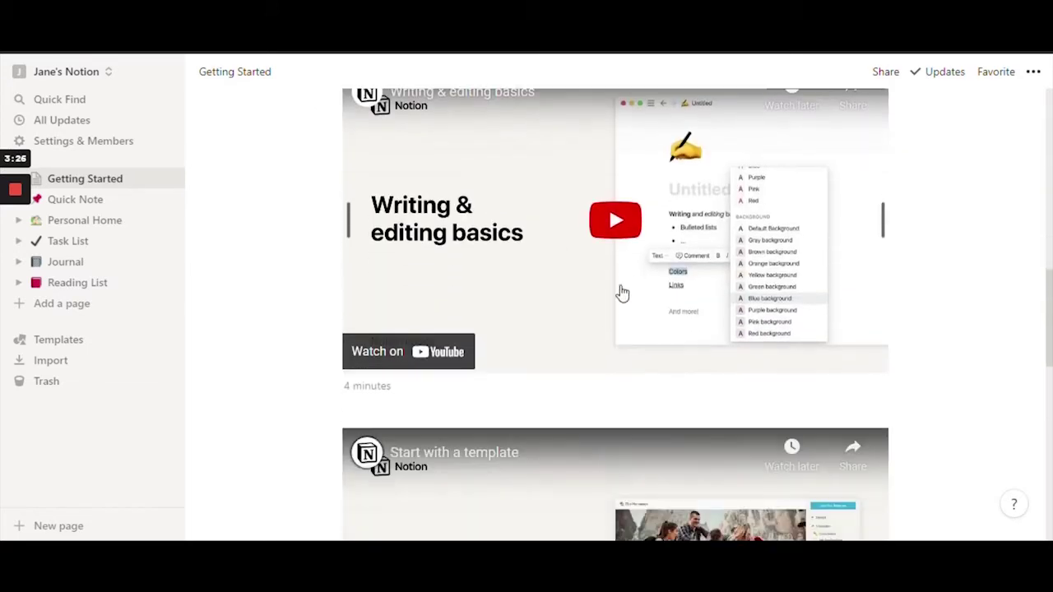
scroll(557, 277, down, 6)
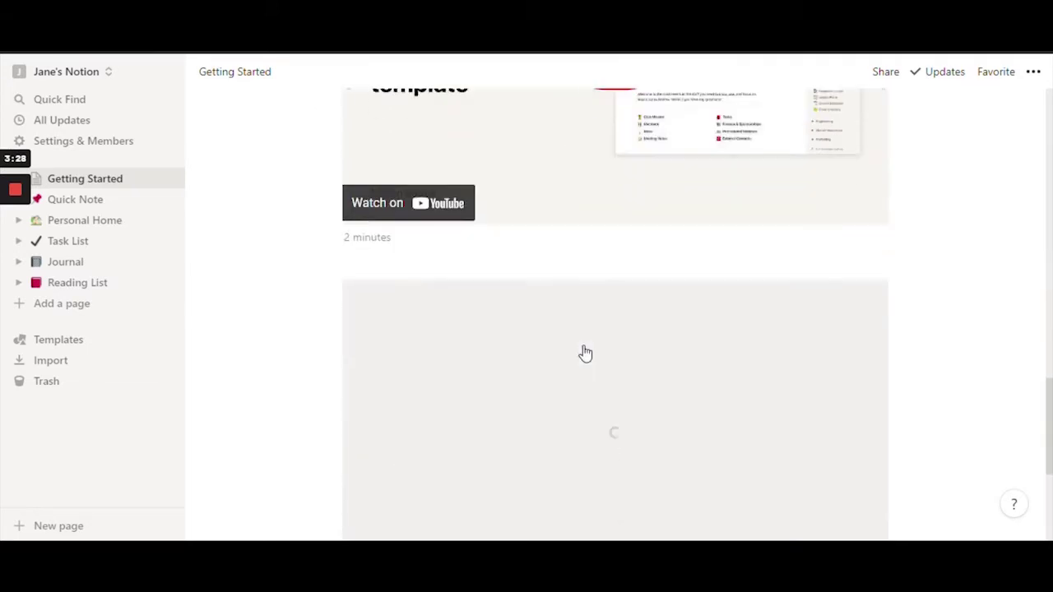
scroll(584, 353, down, 5)
scroll(470, 289, up, 6)
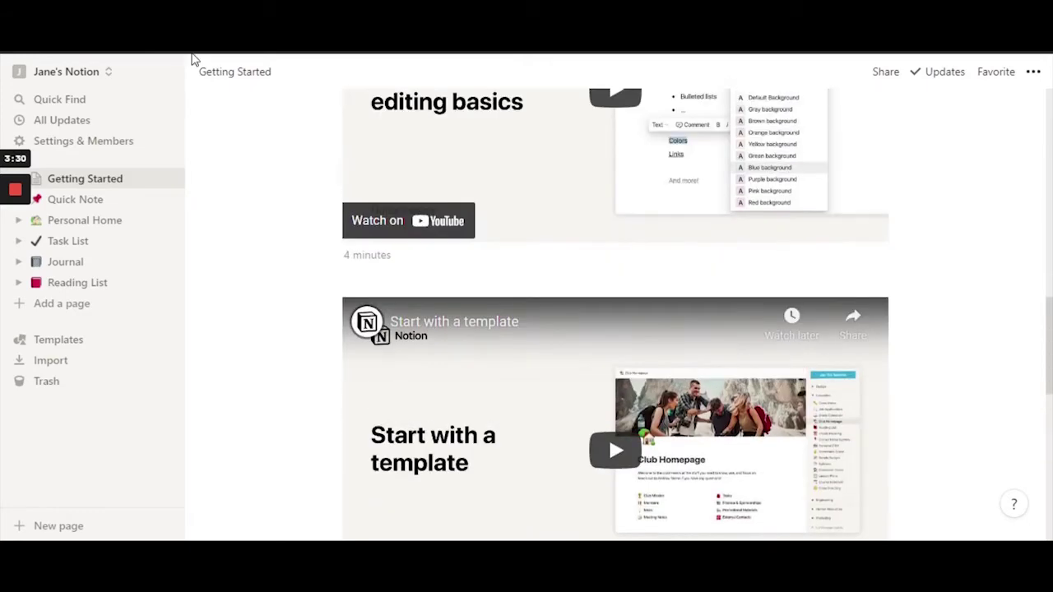
scroll(576, 353, up, 5)
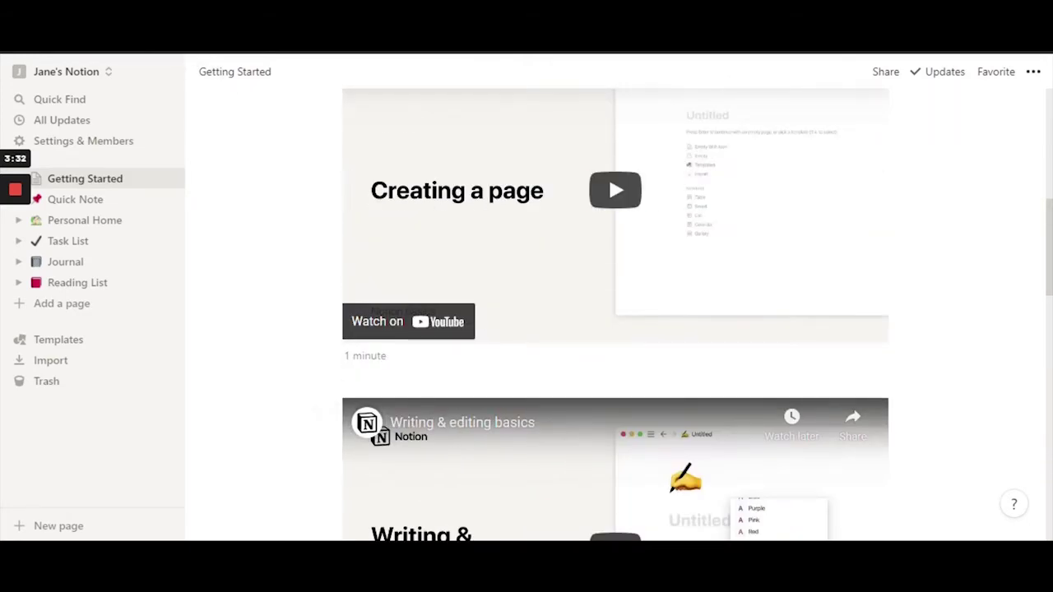
scroll(508, 376, up, 6)
scroll(508, 376, down, 2)
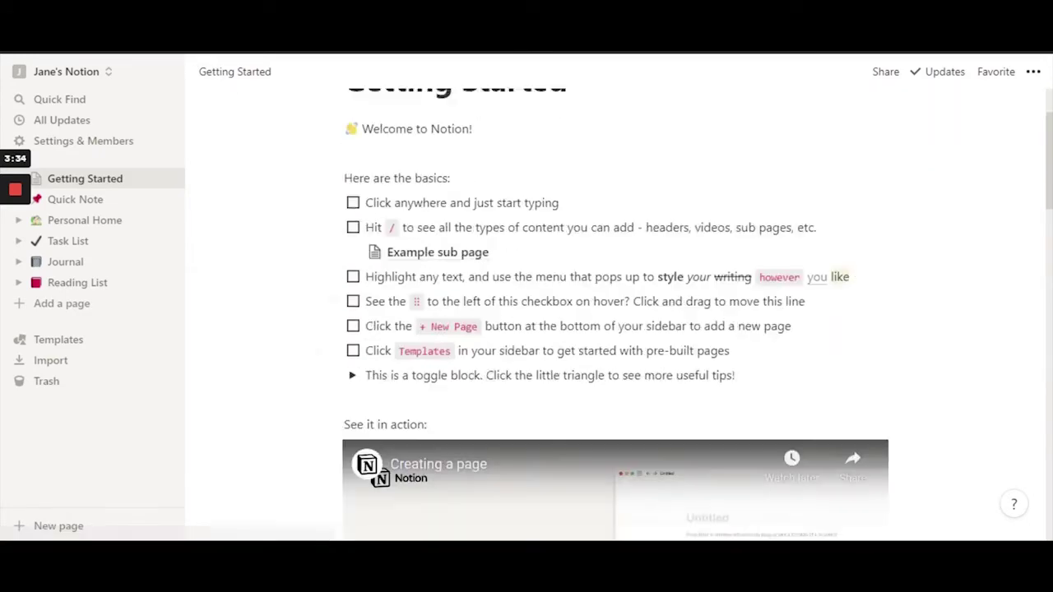
scroll(507, 362, up, 2)
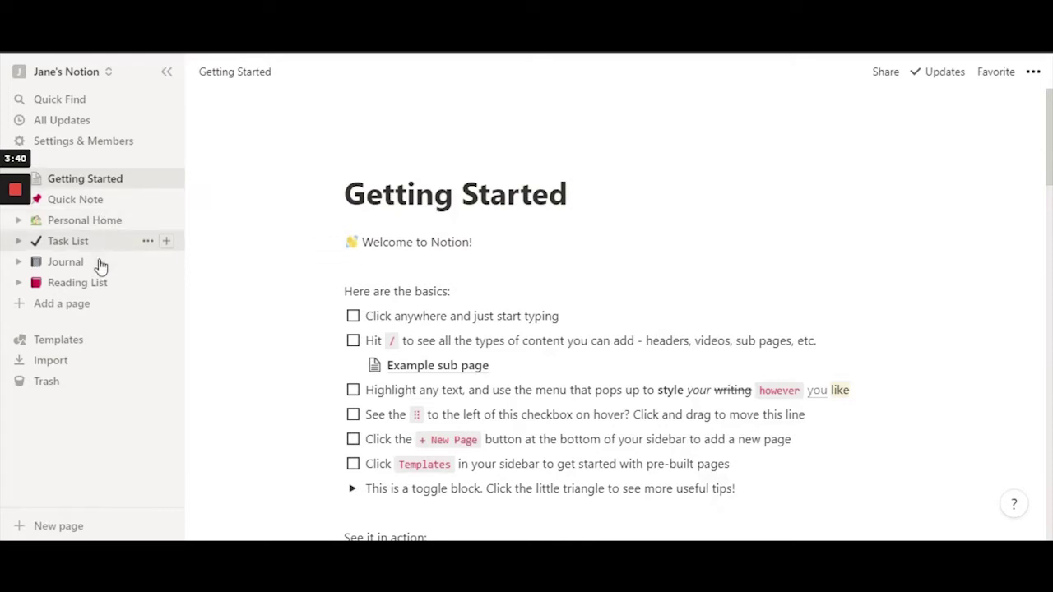
click(72, 202)
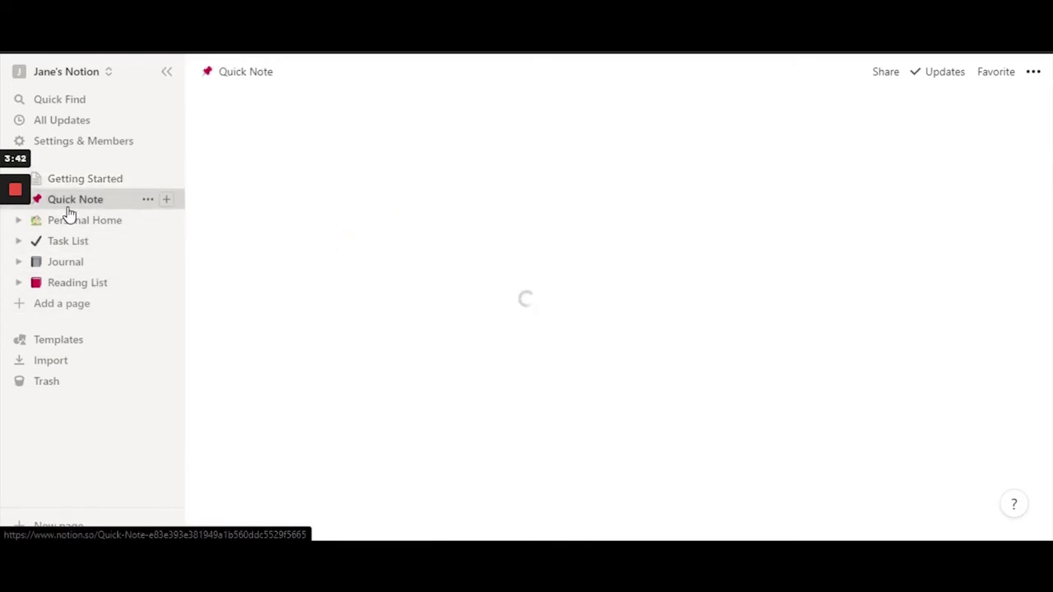
scroll(616, 329, down, 7)
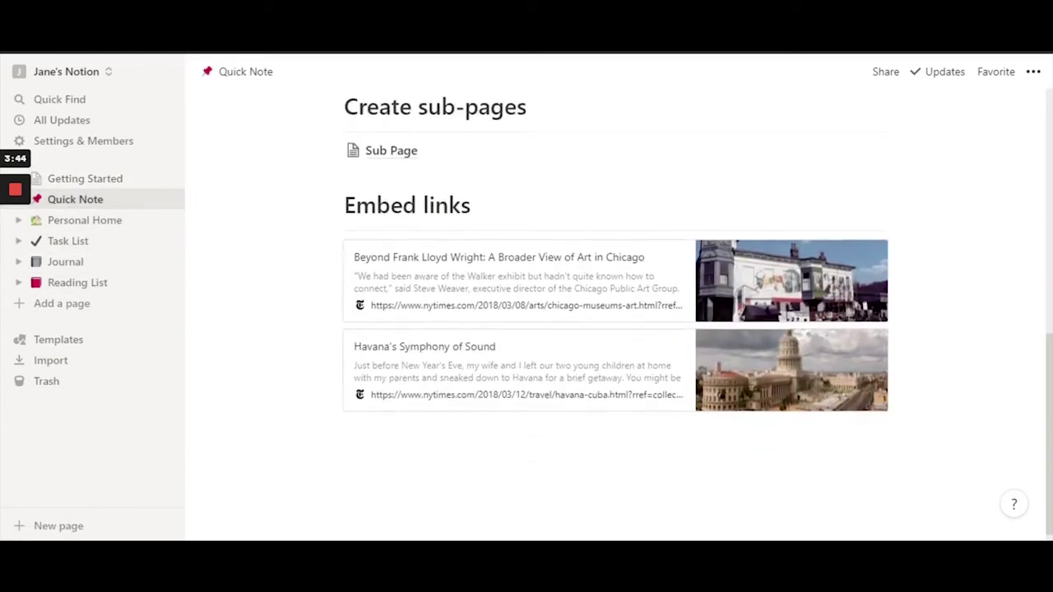
click(78, 221)
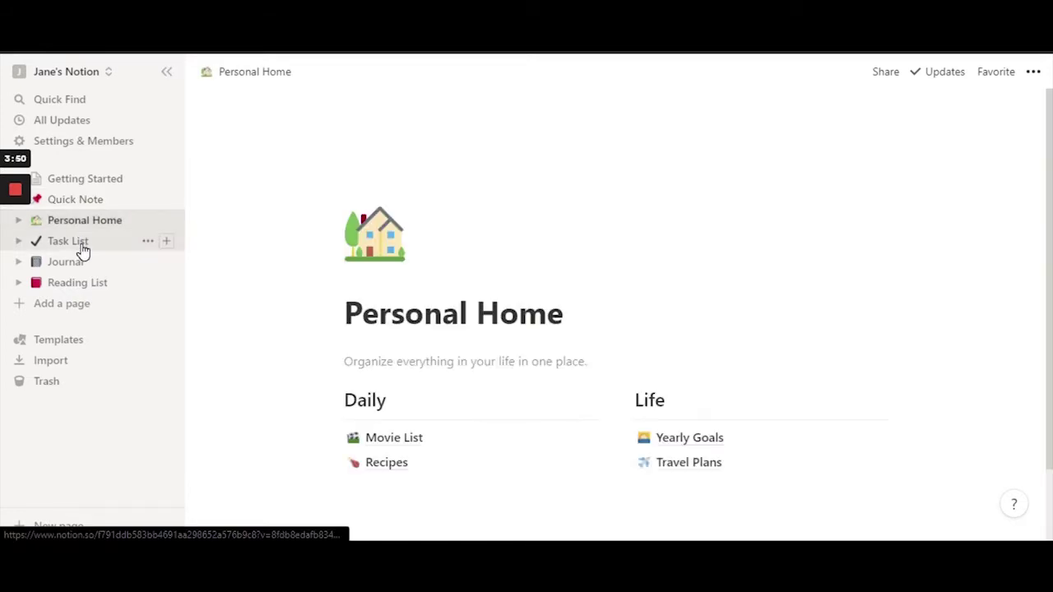
click(83, 247)
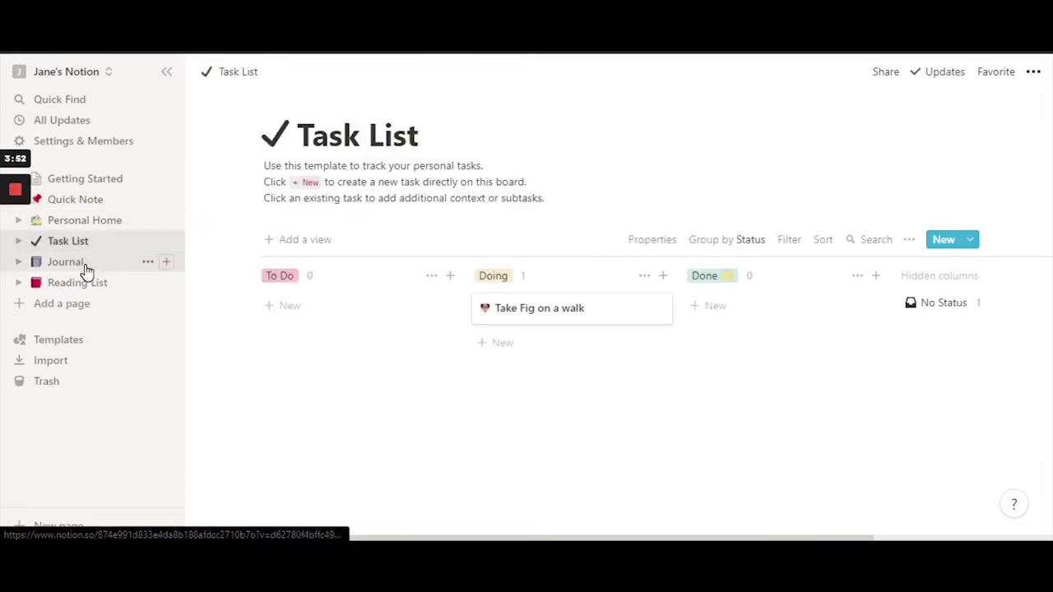
click(86, 265)
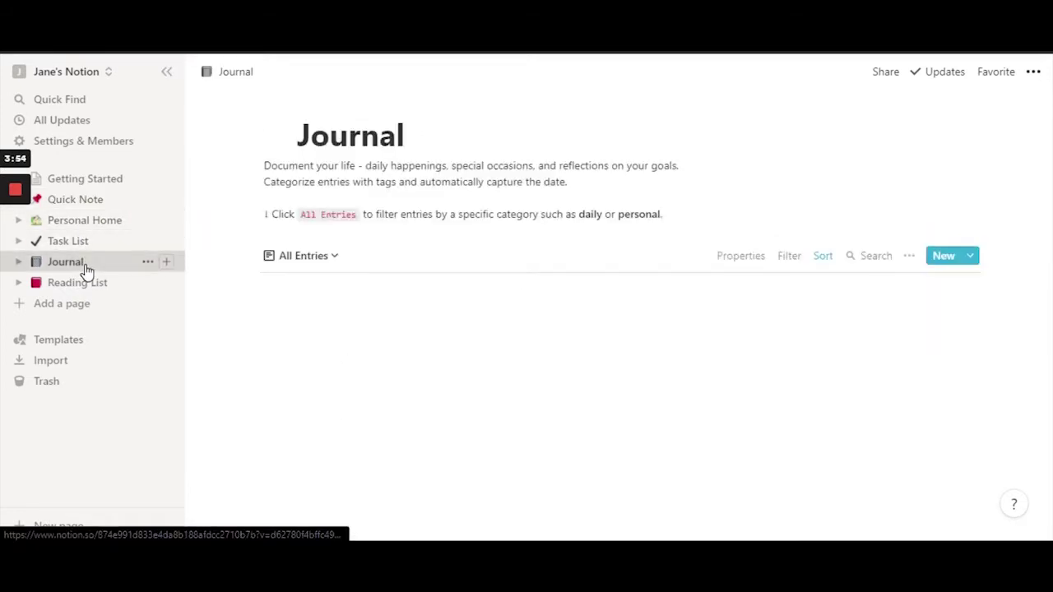
click(91, 286)
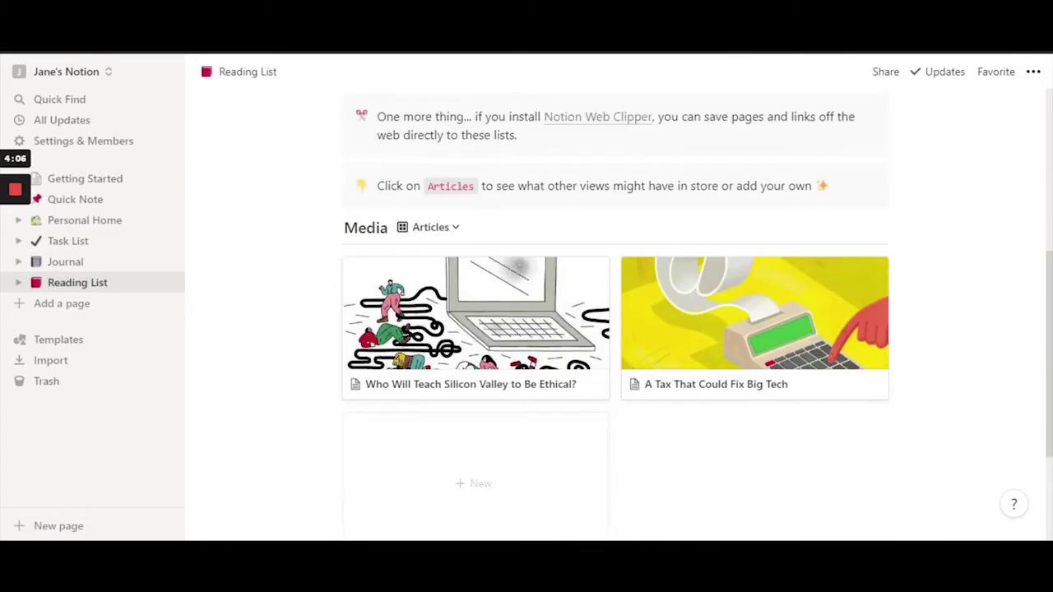
scroll(529, 294, down, 3)
scroll(529, 294, up, 8)
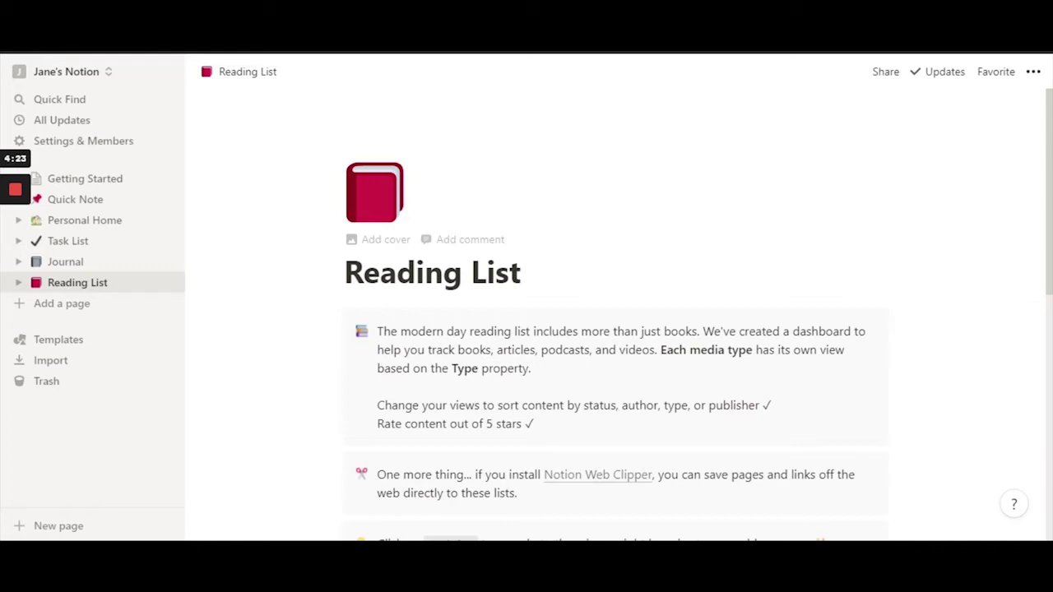
click(85, 180)
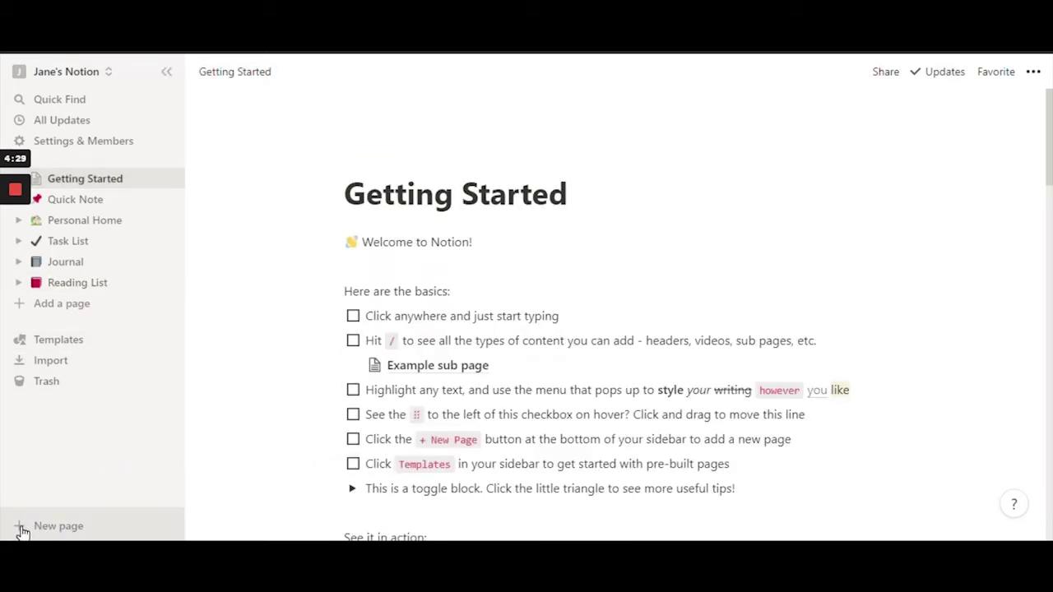
- Create a new untitled page and open it full-screen
click(71, 531)
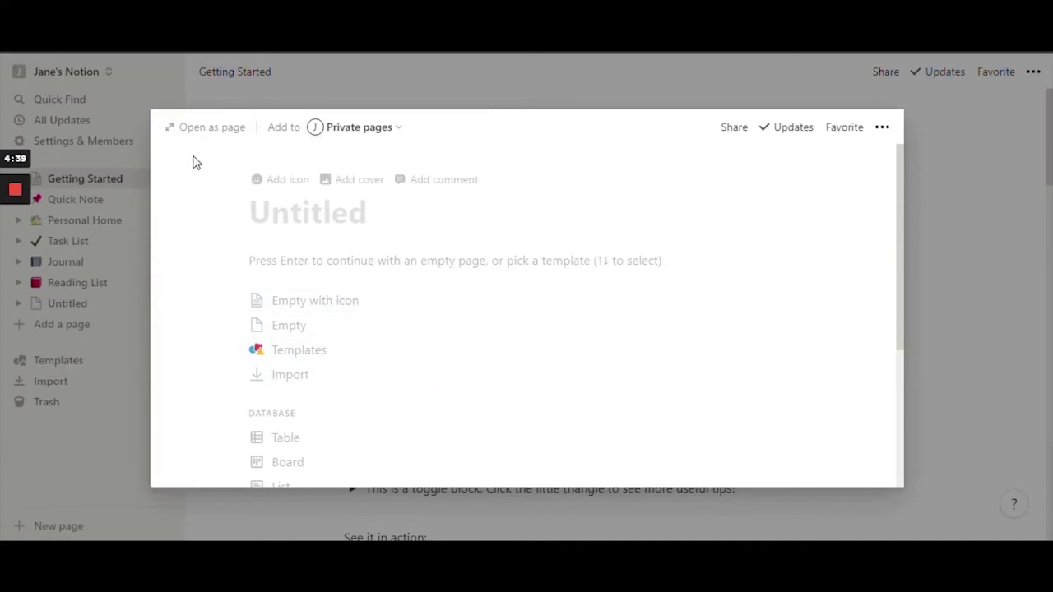
click(210, 138)
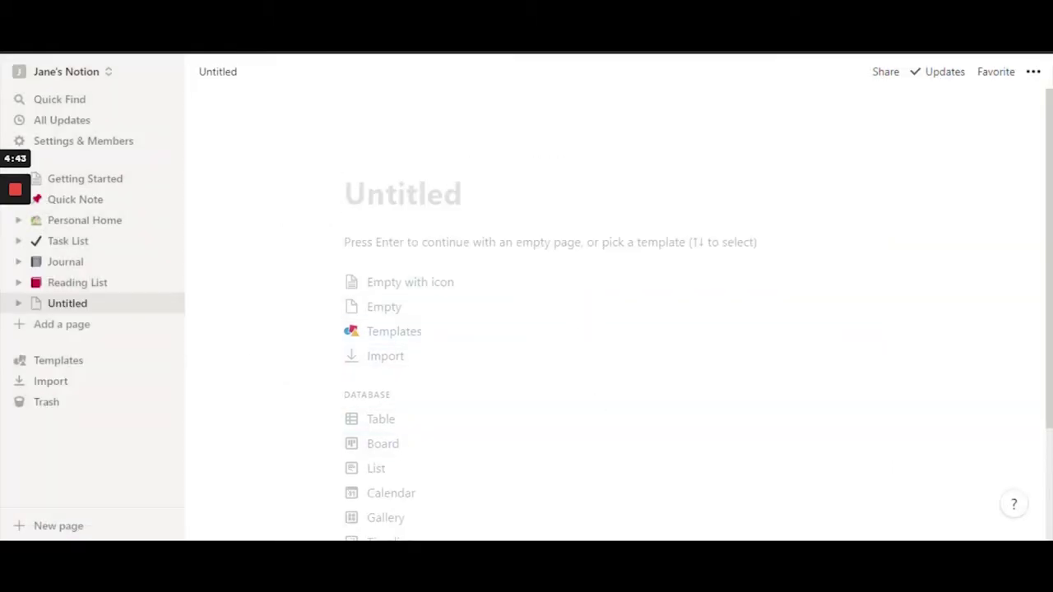
scroll(598, 417, down, 3)
scroll(598, 417, up, 3)
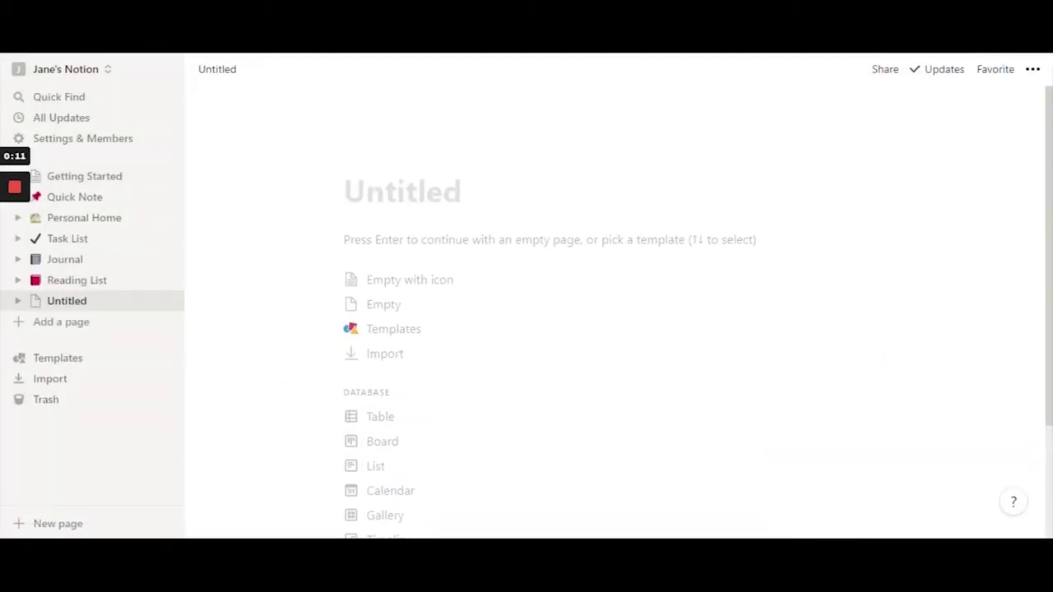
scroll(601, 329, down, 1)
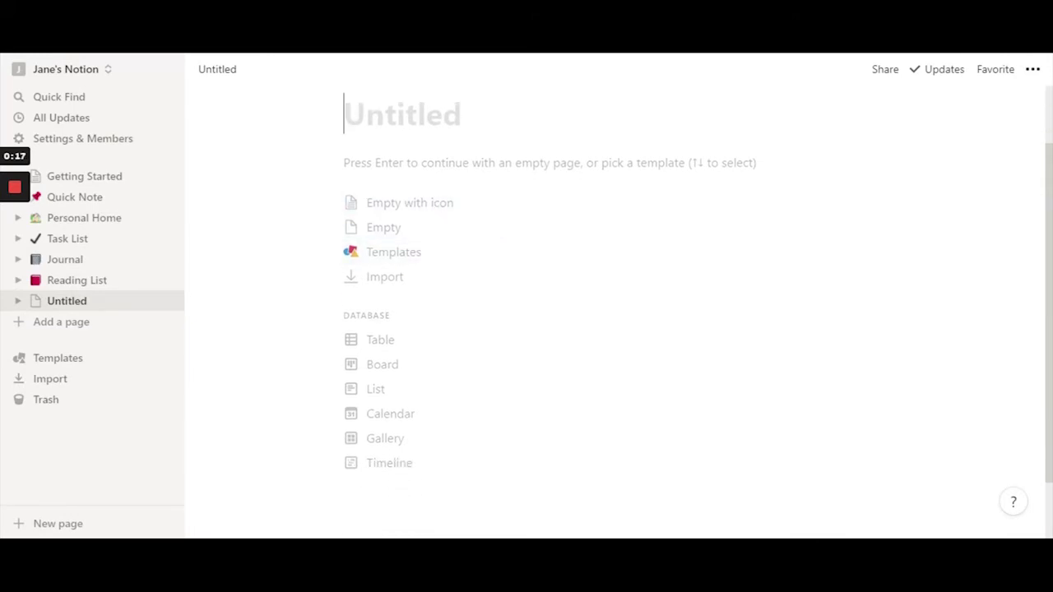
scroll(602, 329, up, 1)
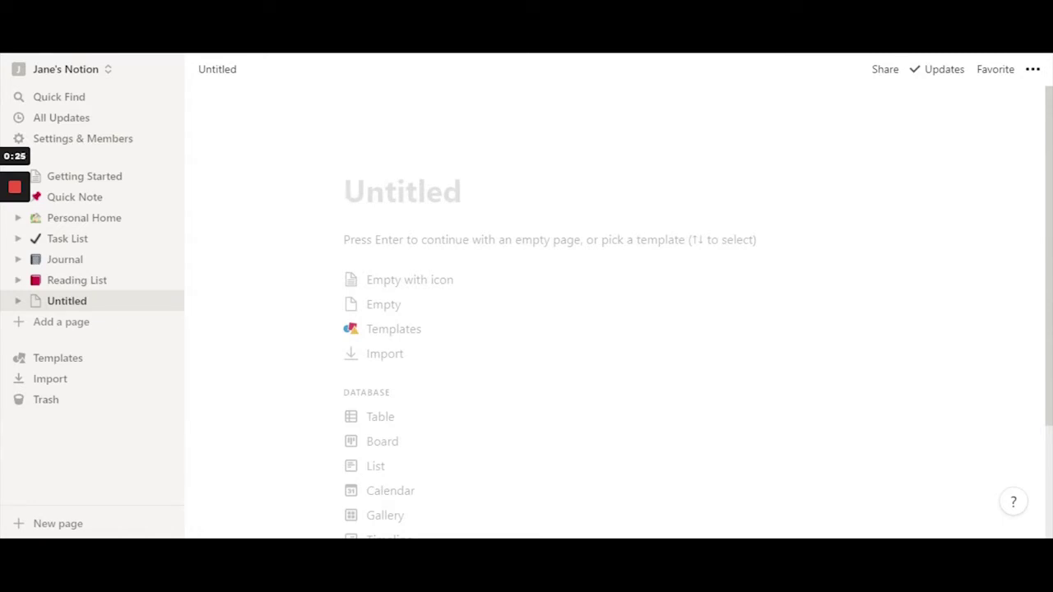
- Try starting the page empty, then undo back to the template choices
click(428, 294)
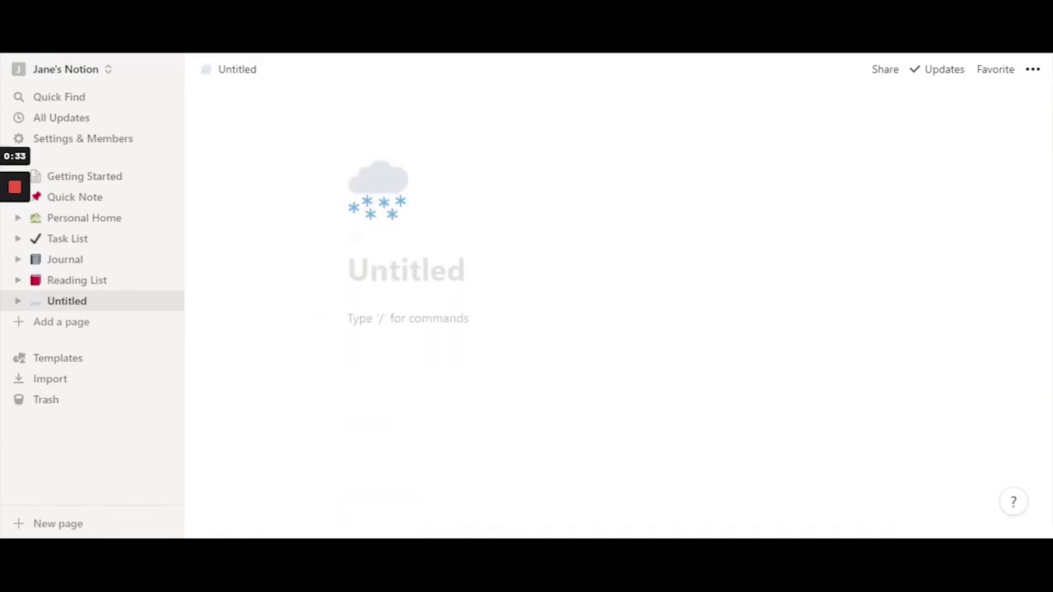
key(ctrl+z)
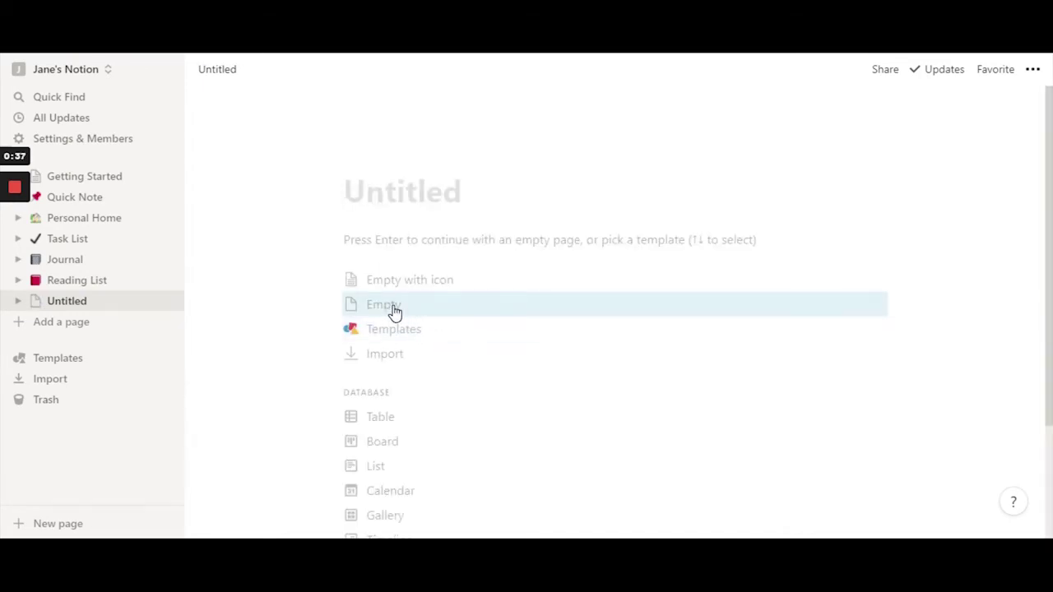
click(402, 303)
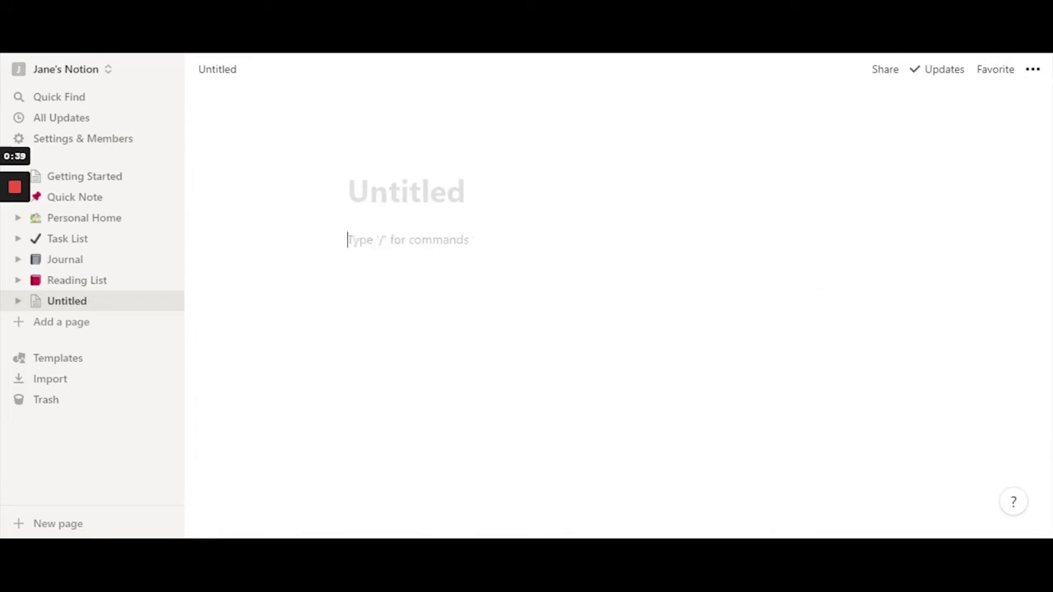
key(ctrl+z)
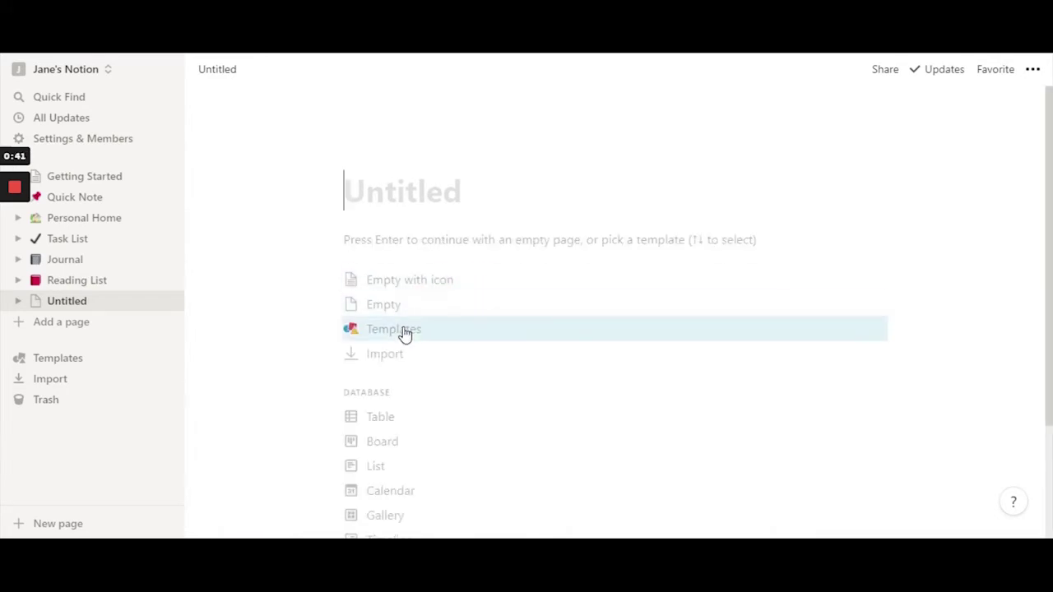
- Open the template gallery and preview the Resume template
click(401, 332)
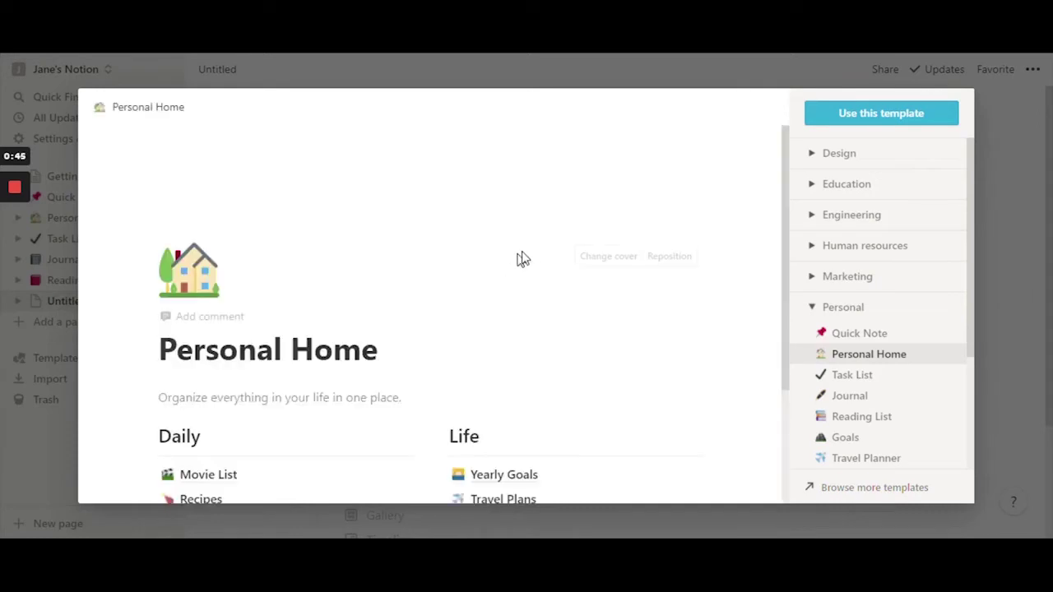
scroll(553, 278, down, 1)
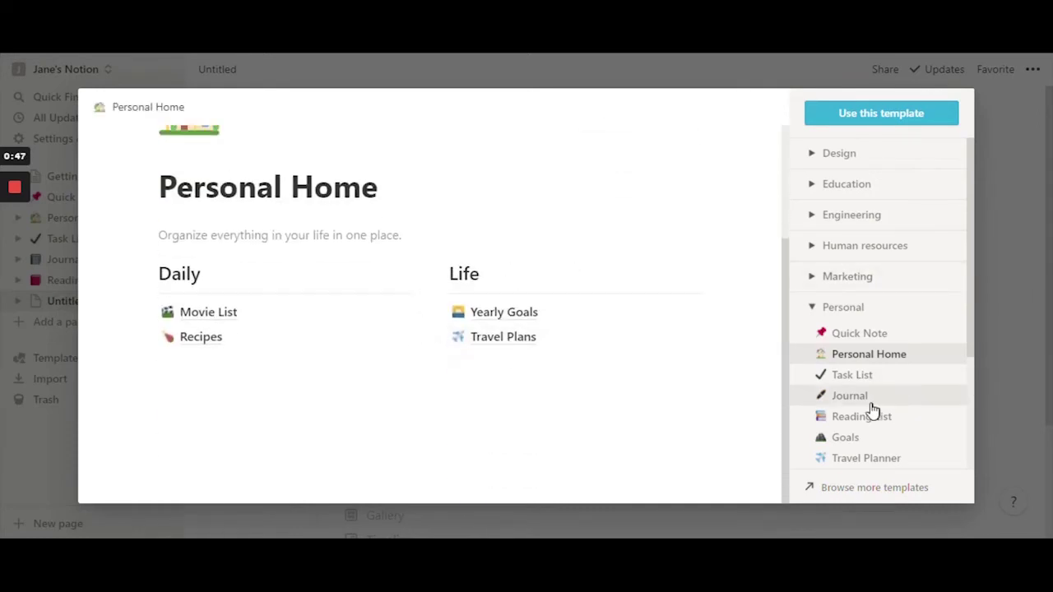
scroll(869, 412, down, 3)
click(867, 333)
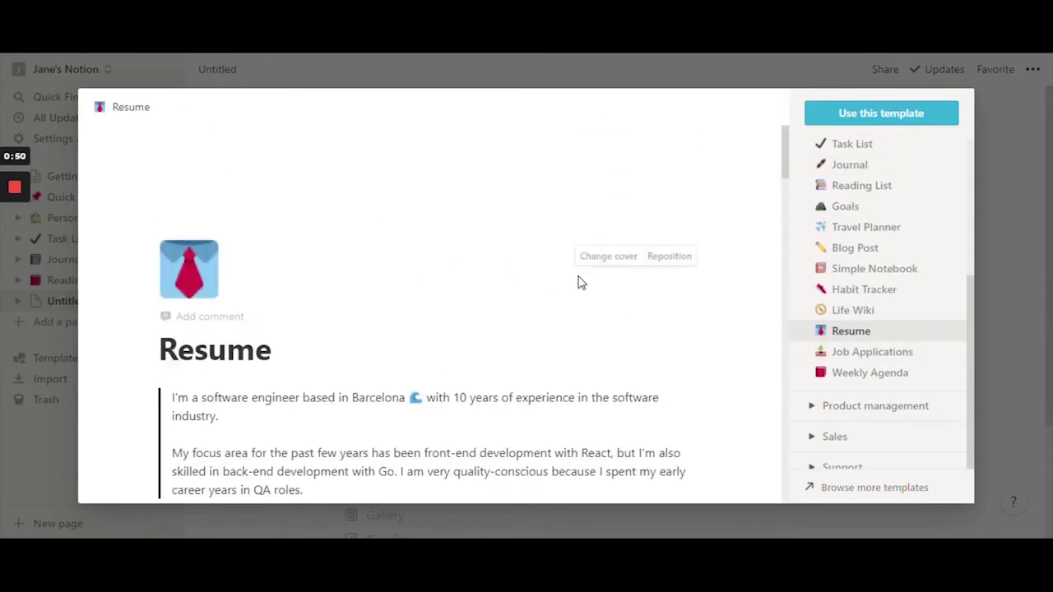
scroll(578, 282, down, 3)
scroll(427, 313, down, 6)
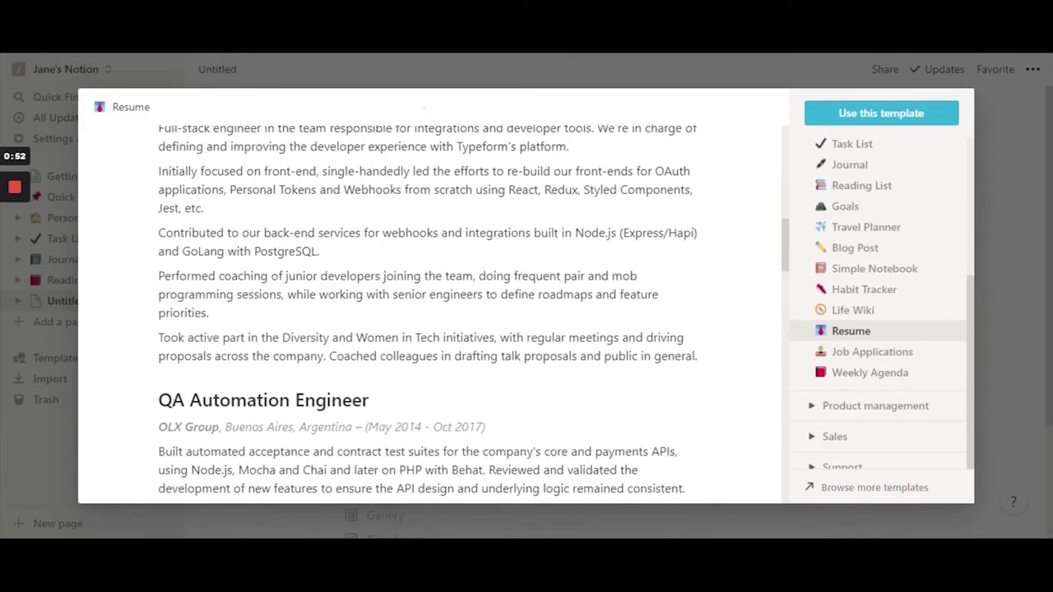
scroll(428, 312, down, 10)
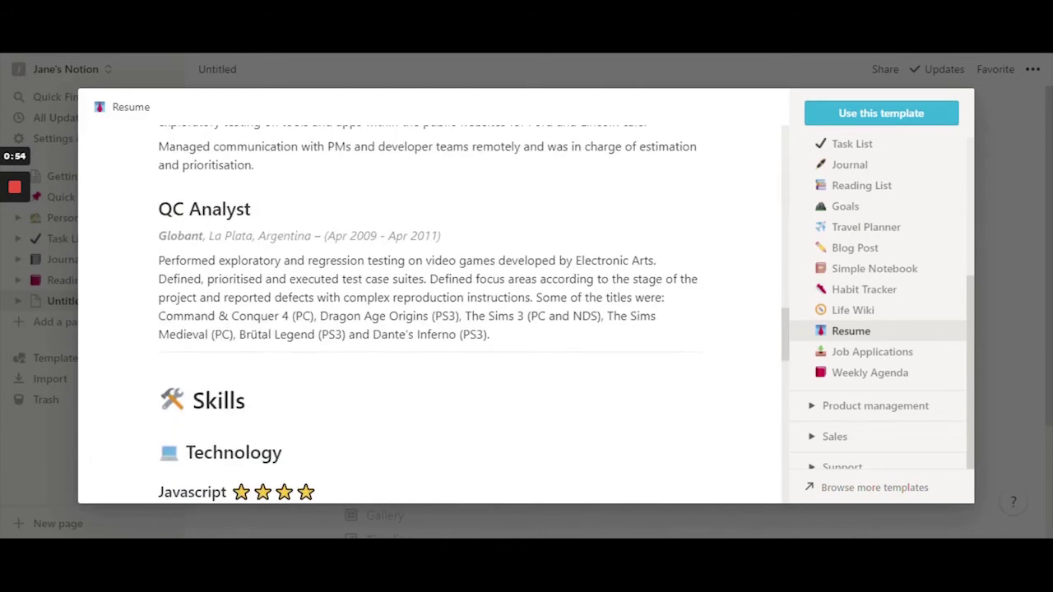
scroll(826, 329, down, 1)
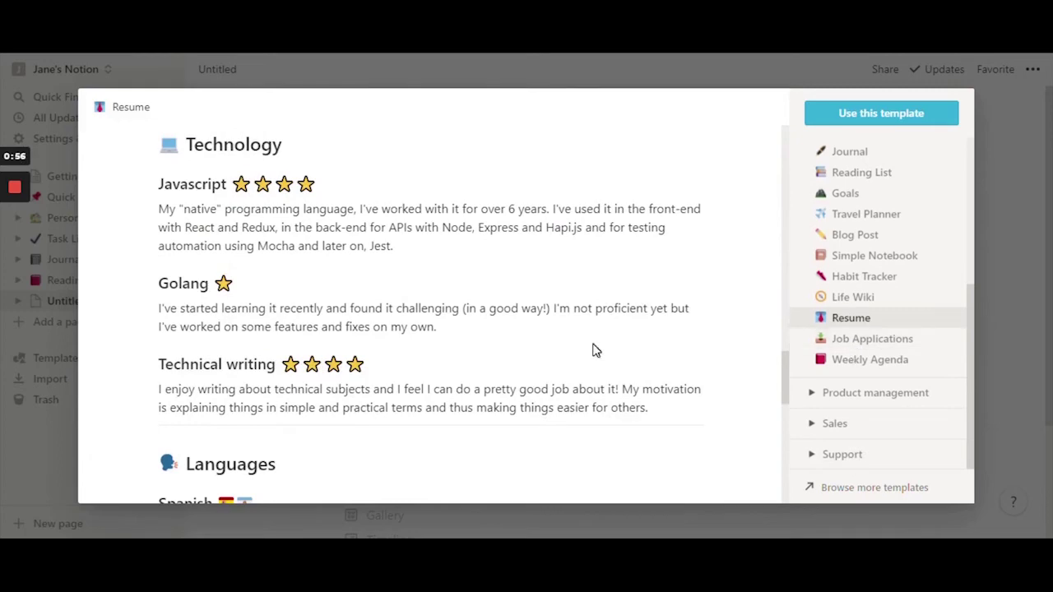
scroll(594, 348, up, 3)
scroll(595, 349, down, 4)
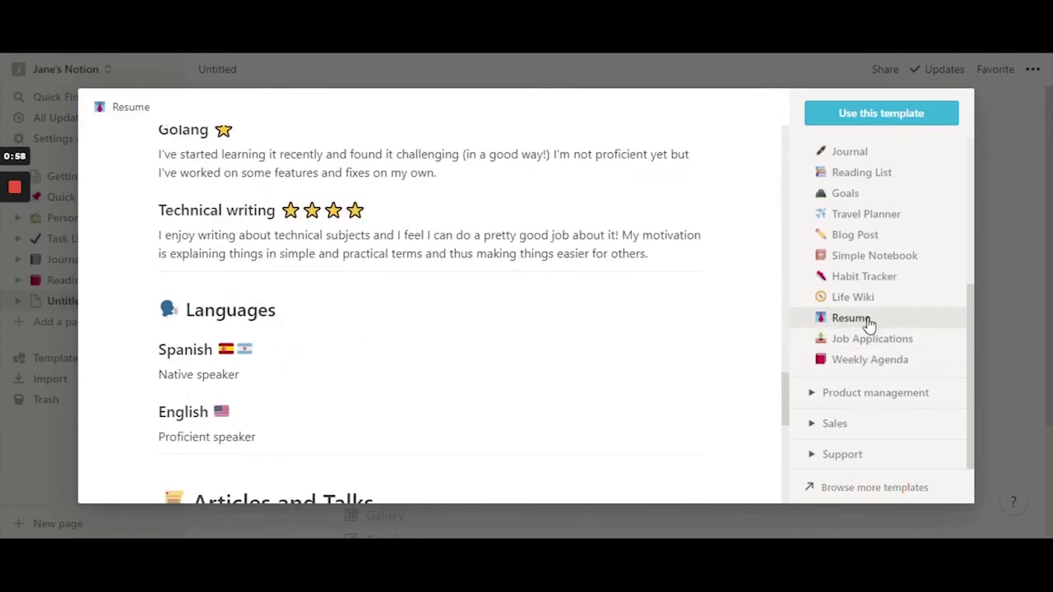
scroll(816, 278, up, 2)
- Collapse the Personal category and browse the Education templates
click(814, 218)
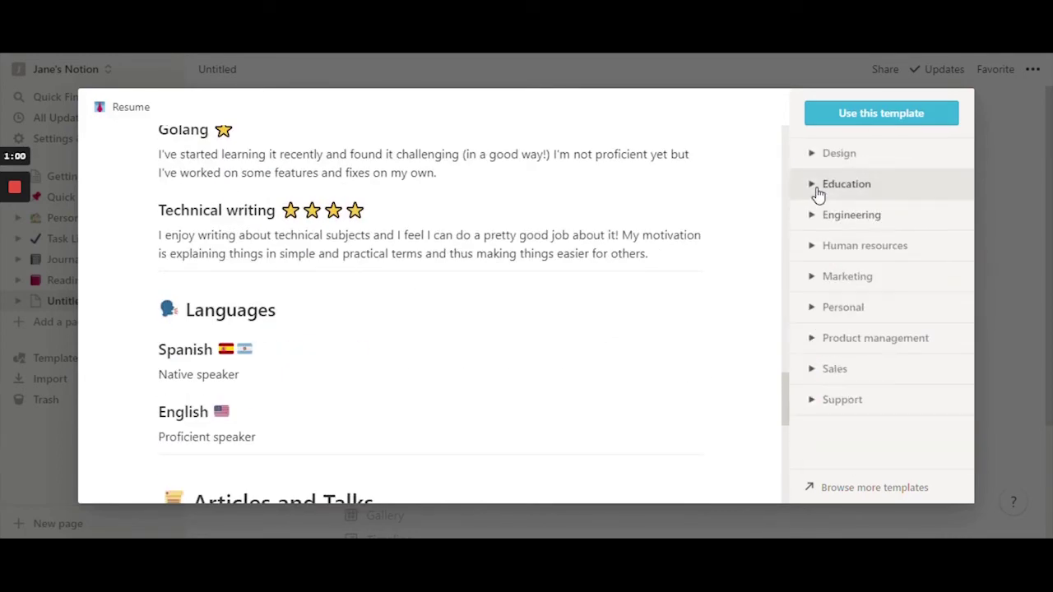
click(814, 187)
scroll(853, 279, down, 3)
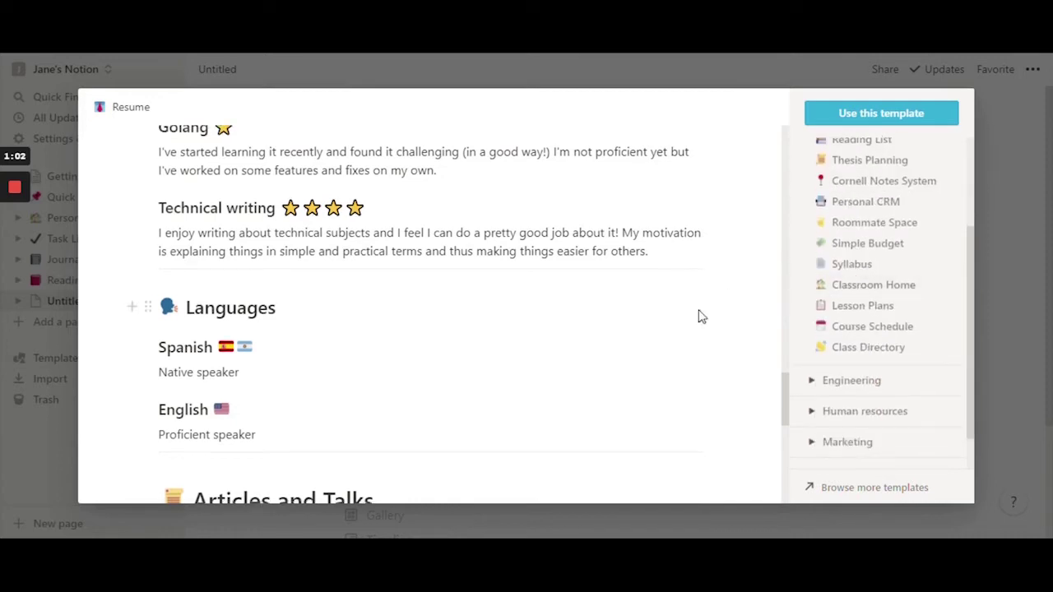
scroll(698, 315, down, 3)
scroll(541, 292, down, 4)
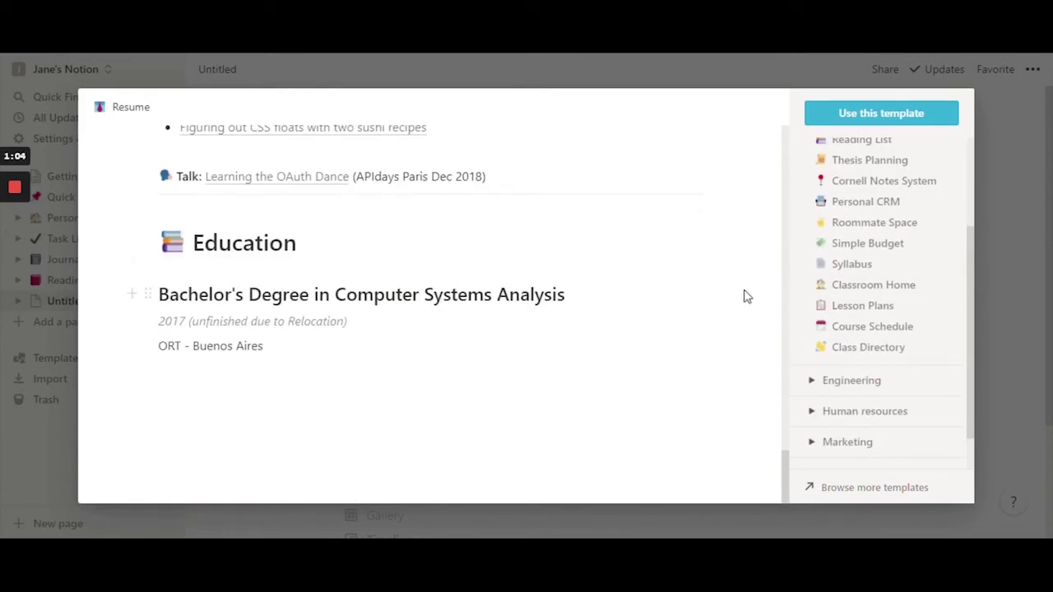
scroll(836, 282, up, 2)
- Preview the Design Tasks template under Design, then glance at the Support category
click(812, 184)
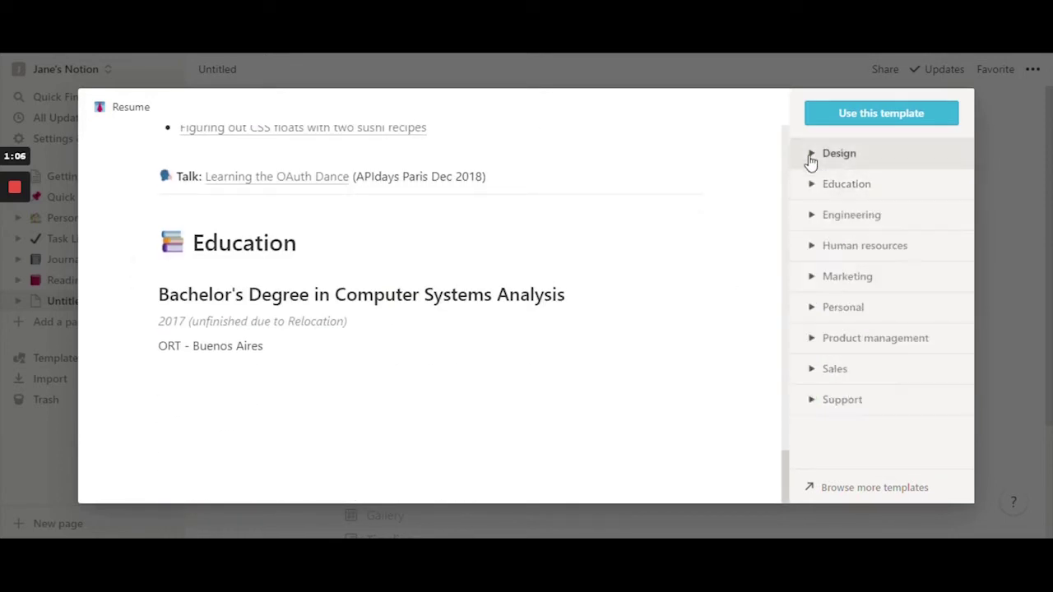
click(811, 156)
click(855, 220)
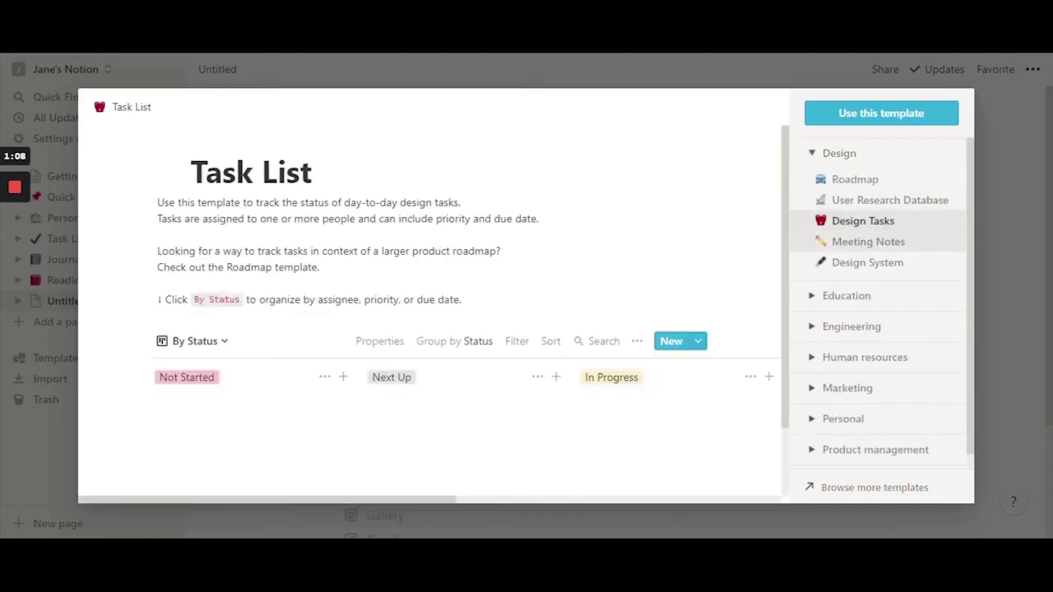
scroll(535, 301, down, 4)
scroll(543, 367, up, 2)
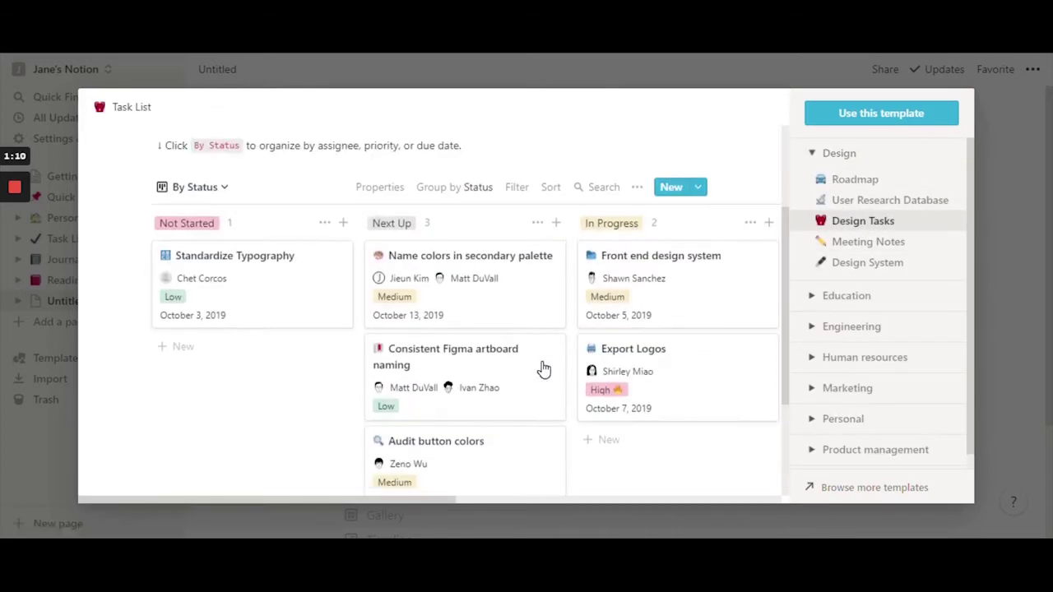
scroll(530, 336, up, 4)
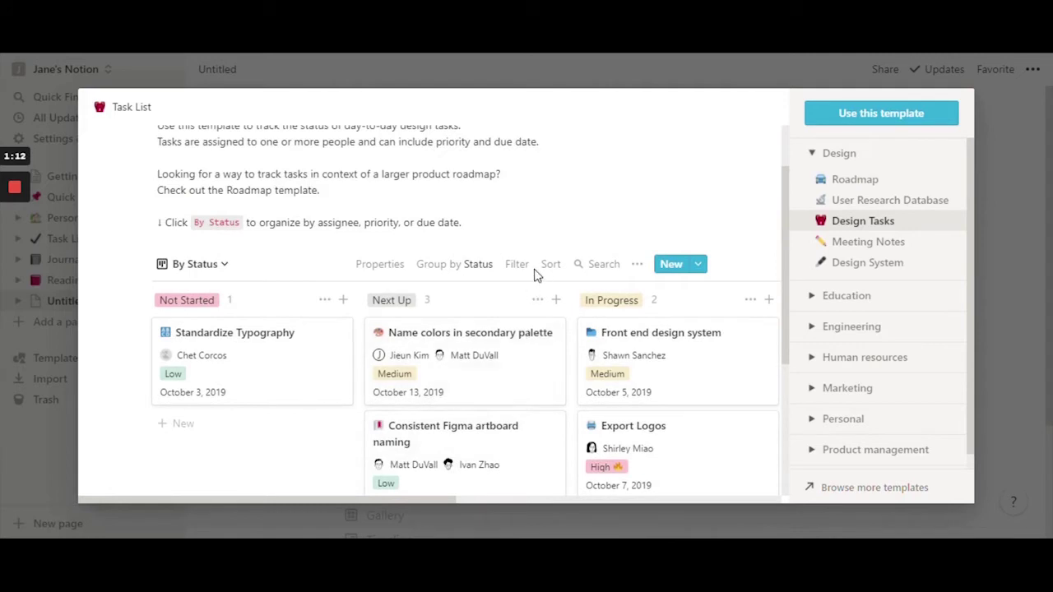
click(813, 155)
click(809, 401)
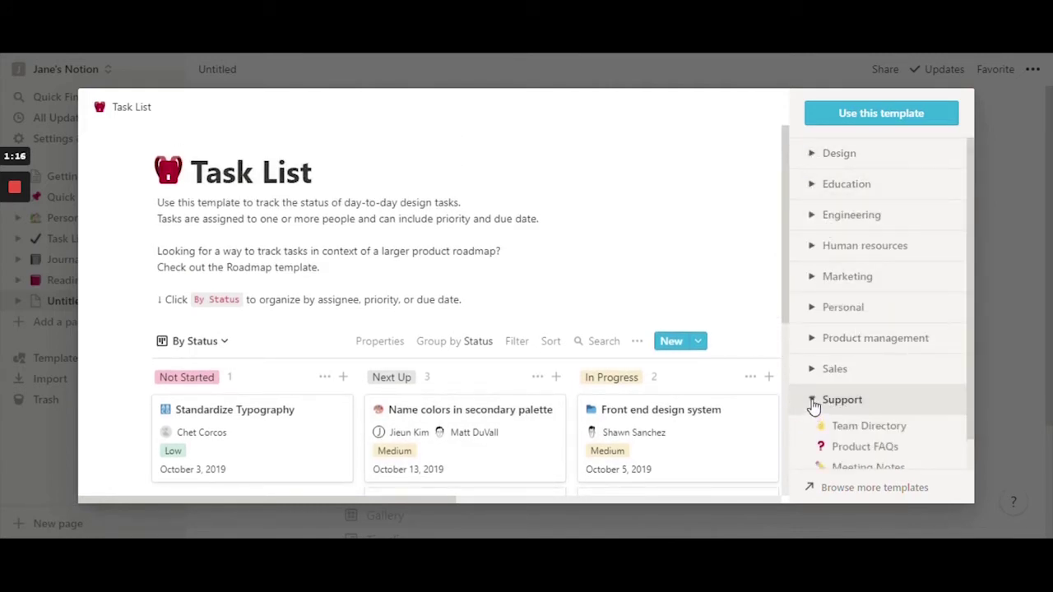
click(810, 402)
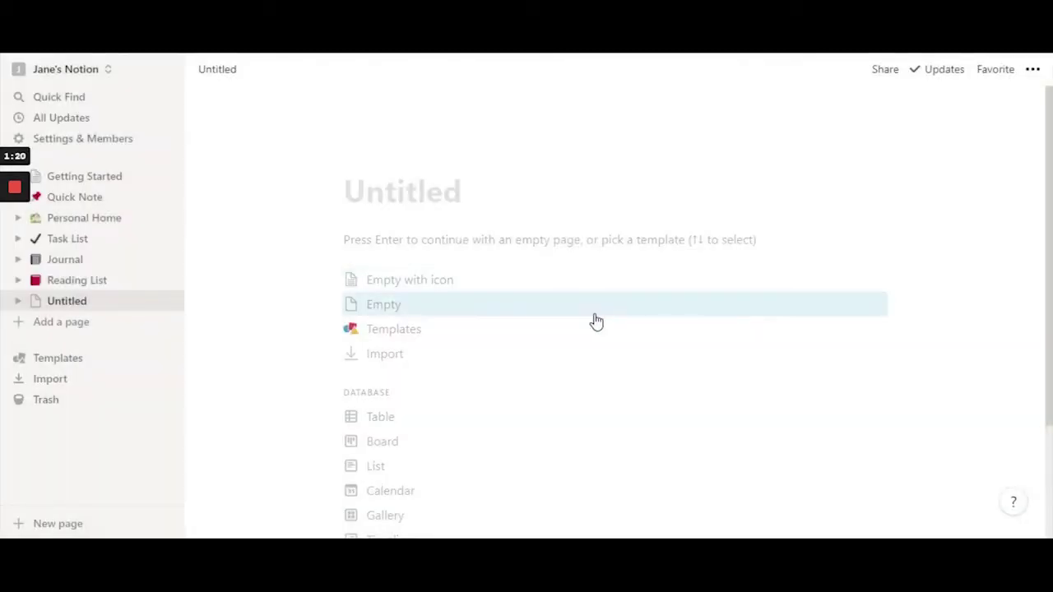
- Continue with an empty page titled MARVEL and add a blank line below it
scroll(559, 321, down, 2)
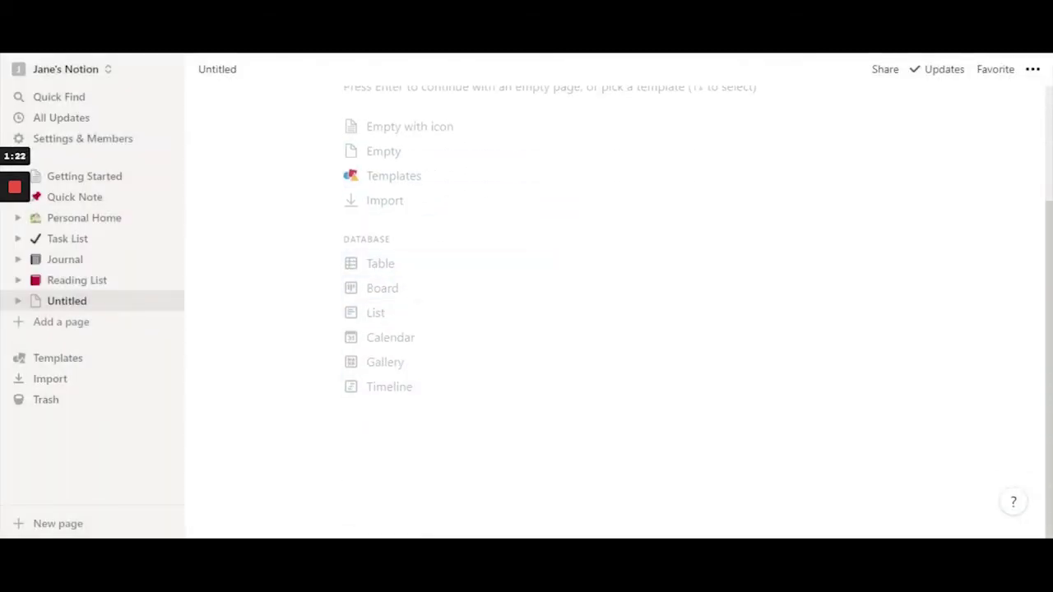
scroll(491, 361, up, 2)
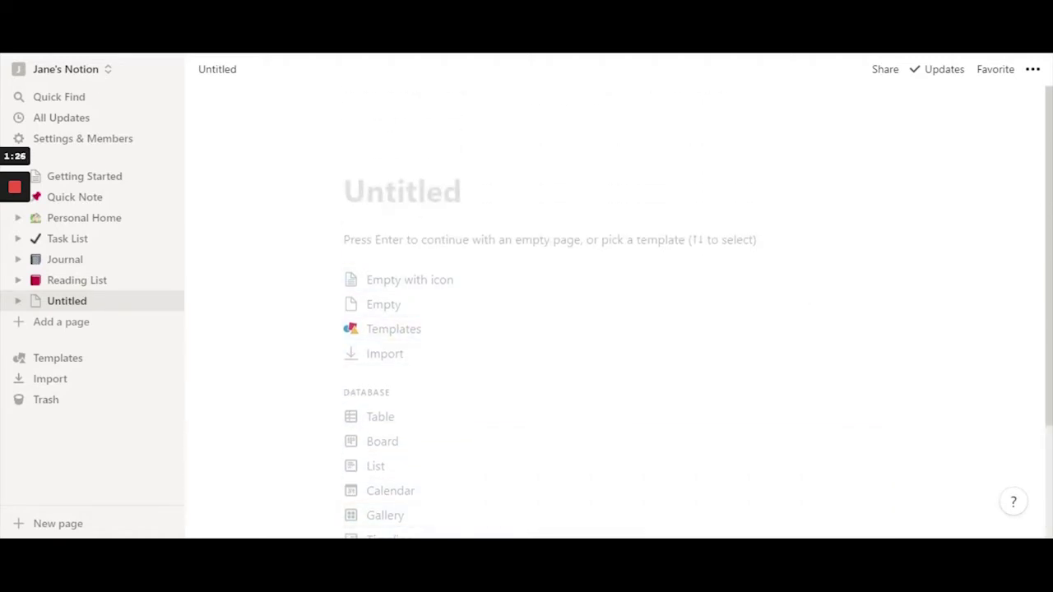
key(Return)
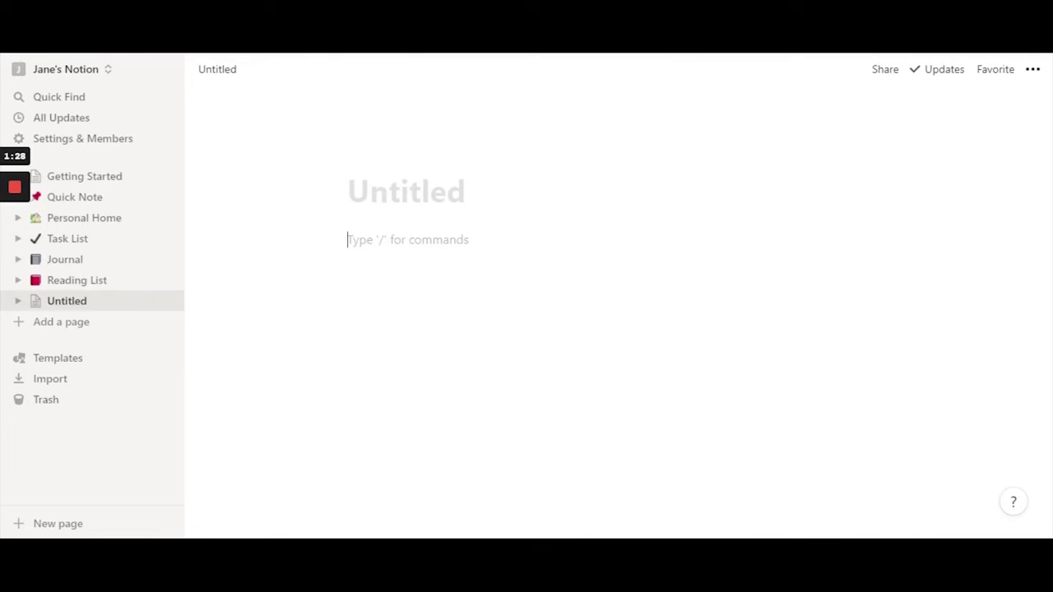
key(BackSpace)
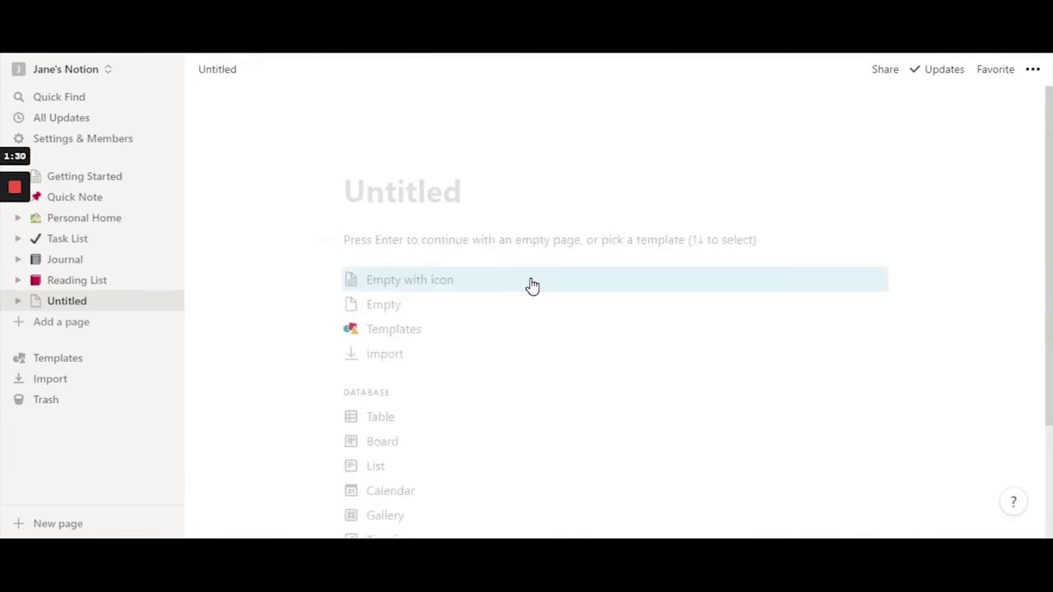
key(Return)
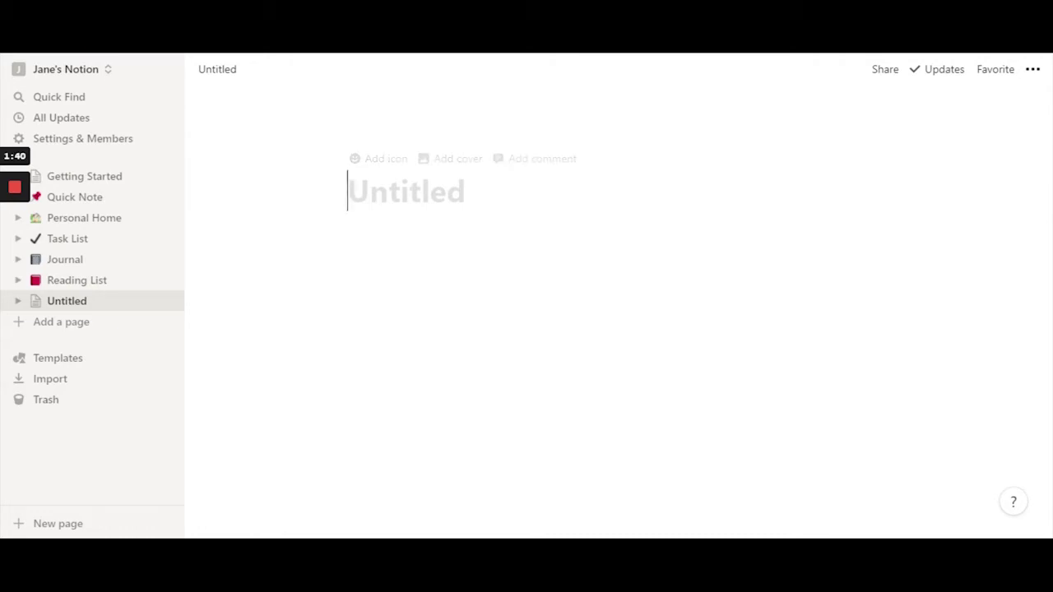
text(MARVEL)
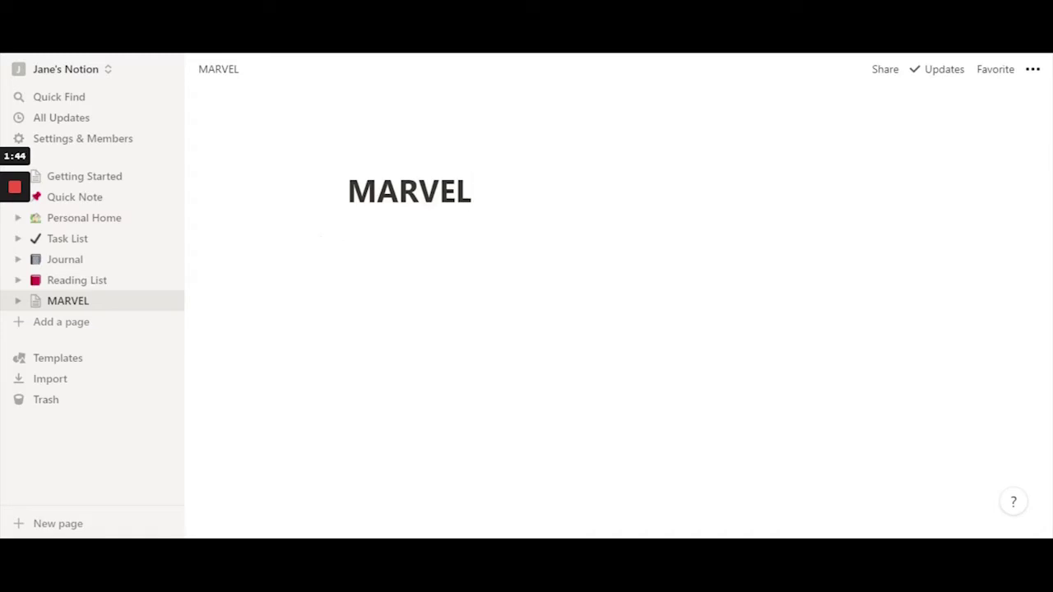
key(Return)
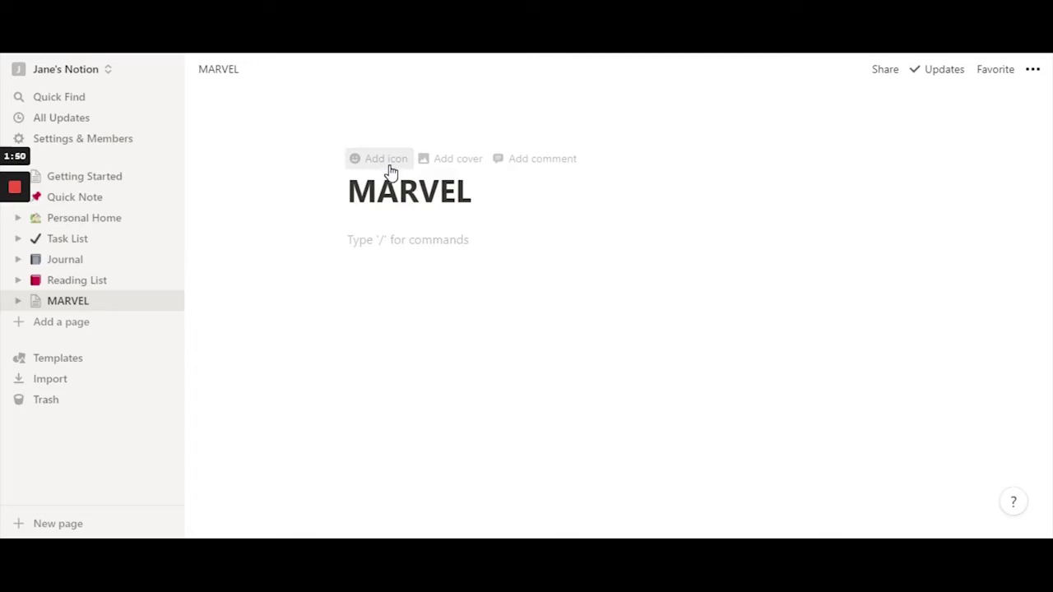
- Give the MARVEL page the dizzy star emoji as its icon
click(389, 171)
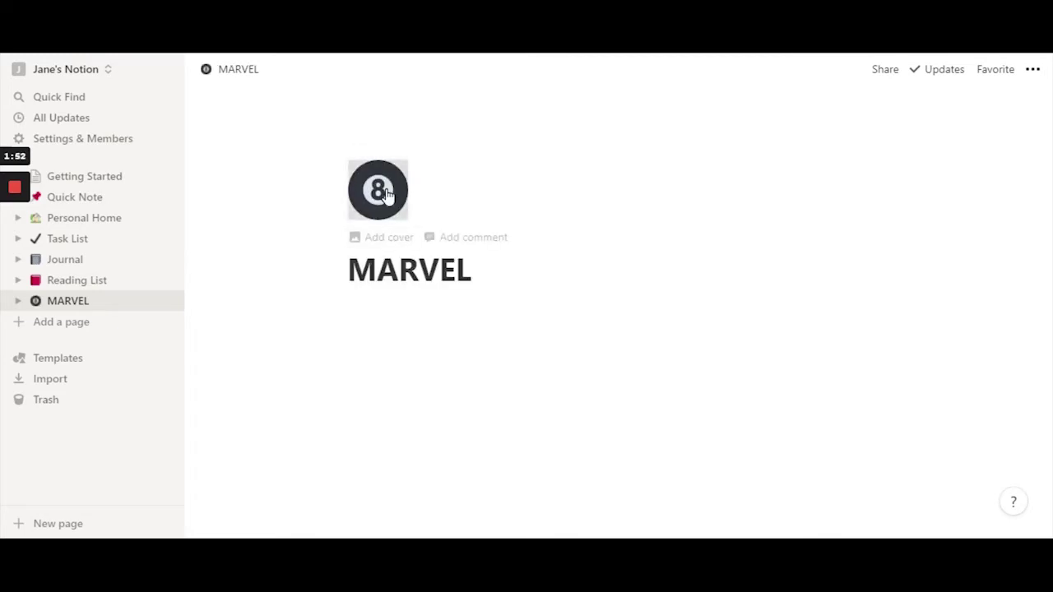
click(387, 194)
click(544, 171)
click(388, 205)
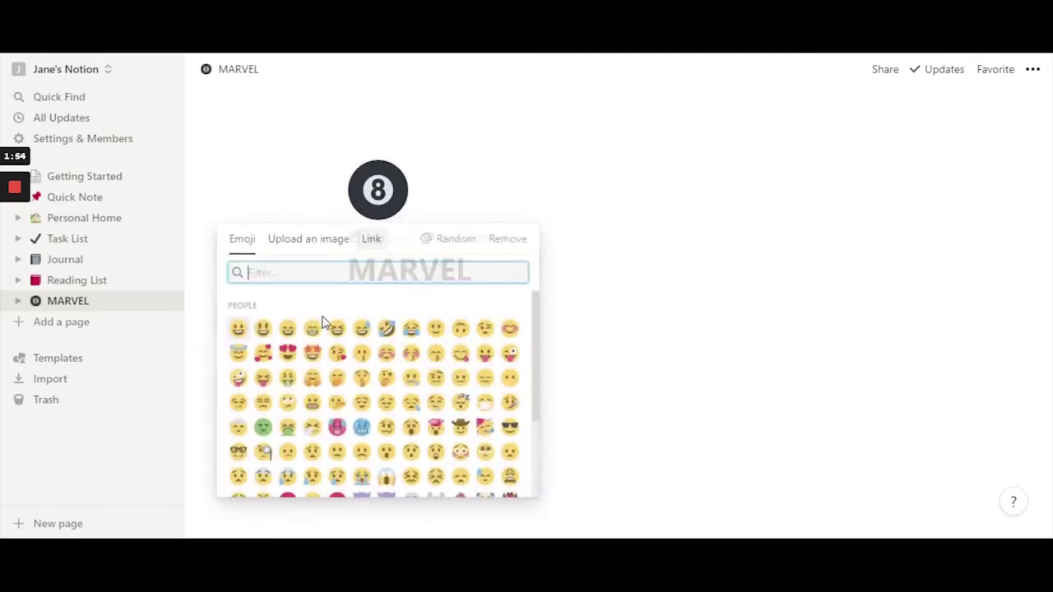
scroll(473, 376, down, 1)
scroll(473, 376, down, 4)
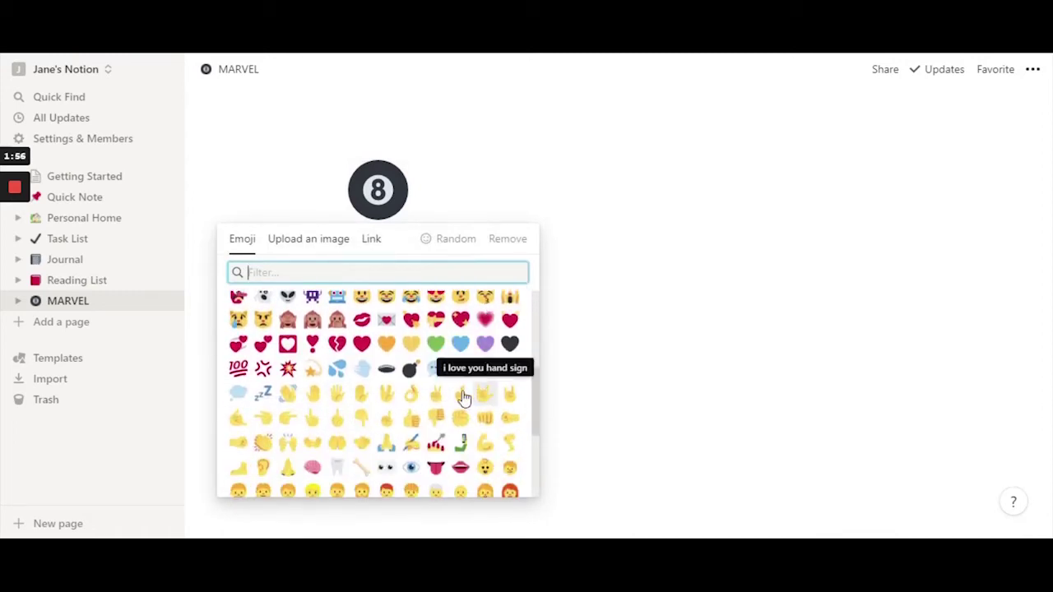
scroll(462, 368, down, 2)
scroll(460, 368, up, 2)
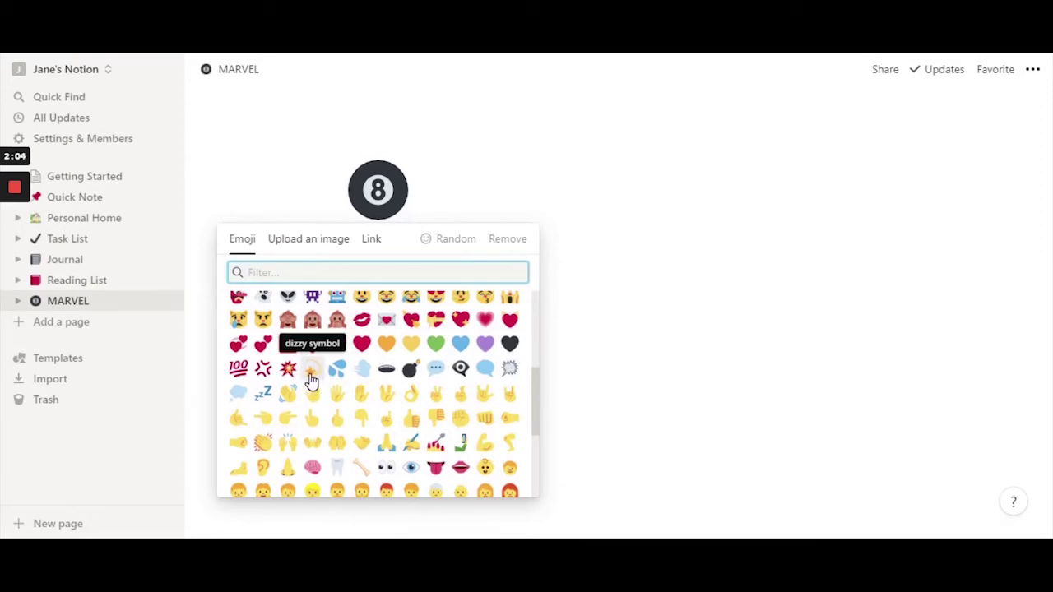
click(311, 374)
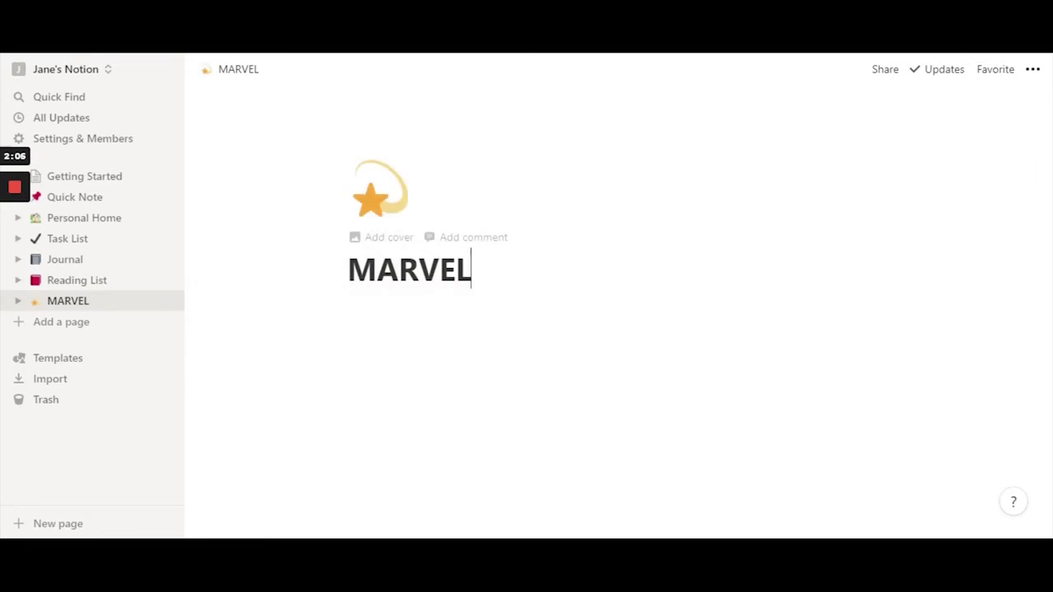
- Add a cover and look through the Gallery, Upload and Link cover options
click(384, 240)
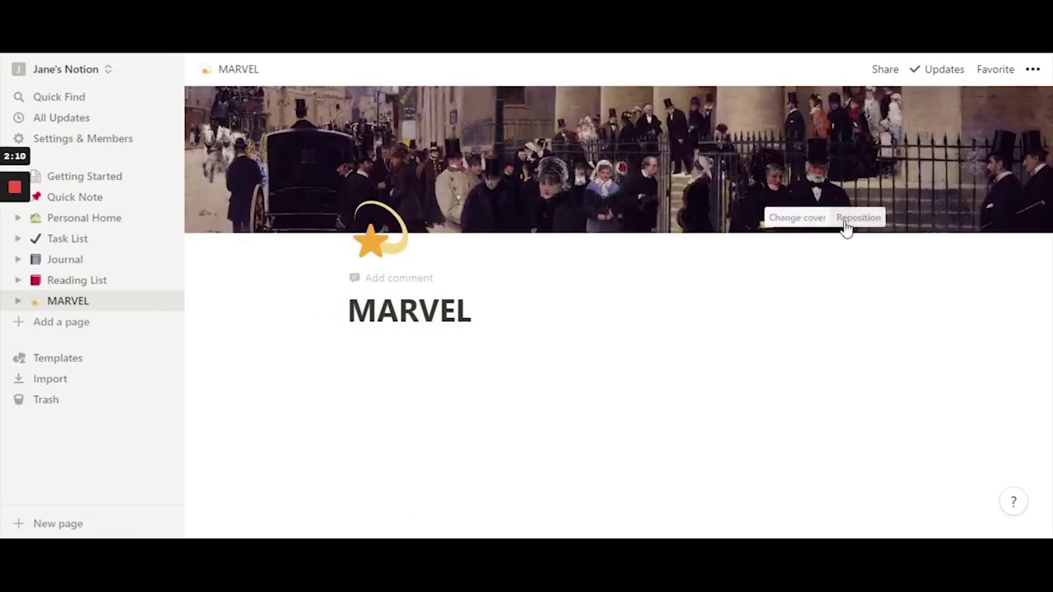
click(794, 218)
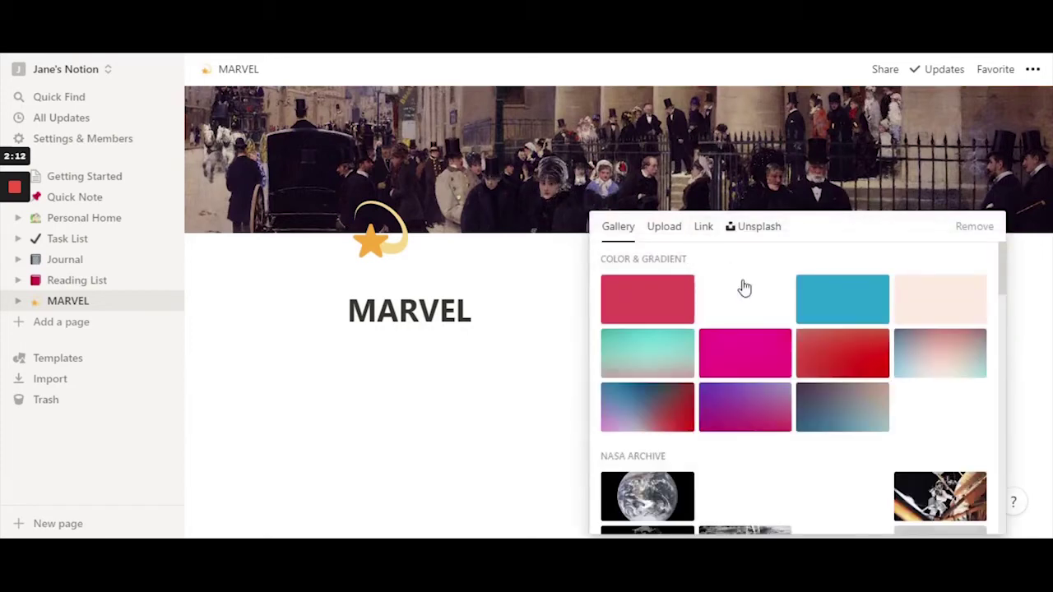
scroll(748, 296, down, 10)
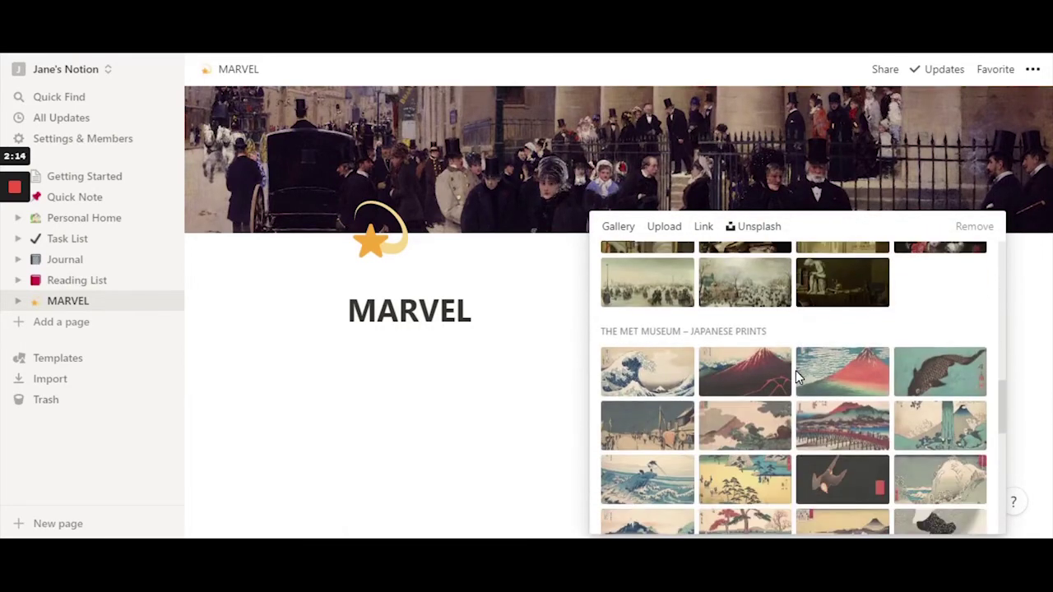
scroll(795, 374, down, 10)
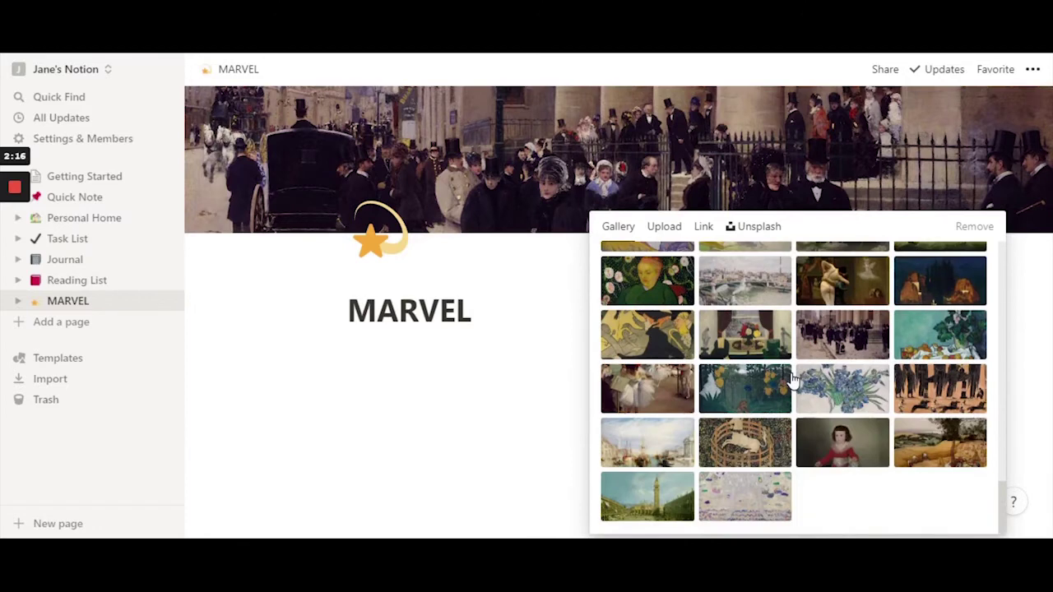
scroll(792, 380, up, 20)
click(658, 229)
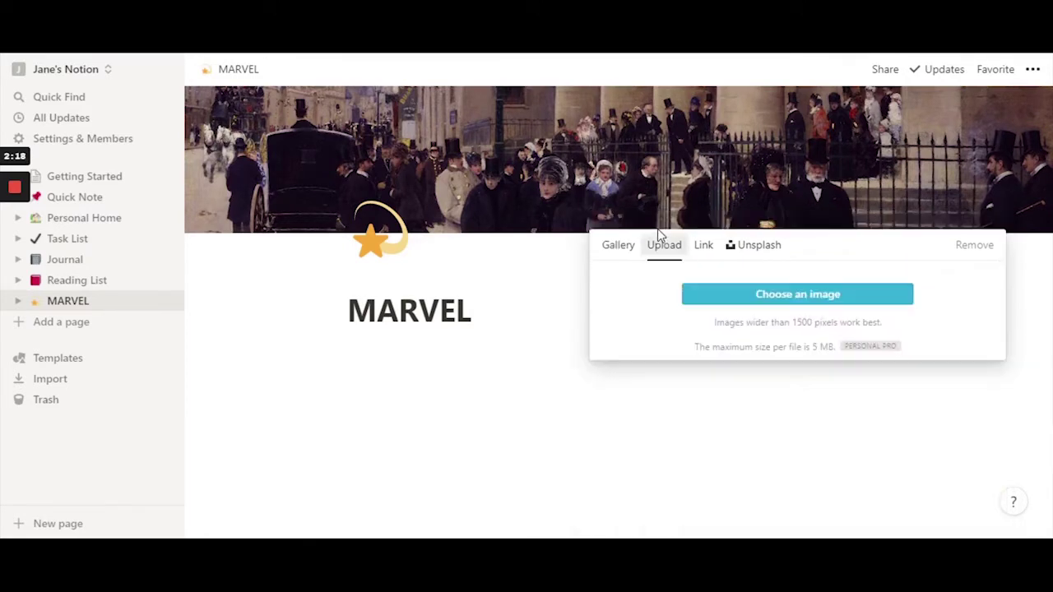
click(702, 247)
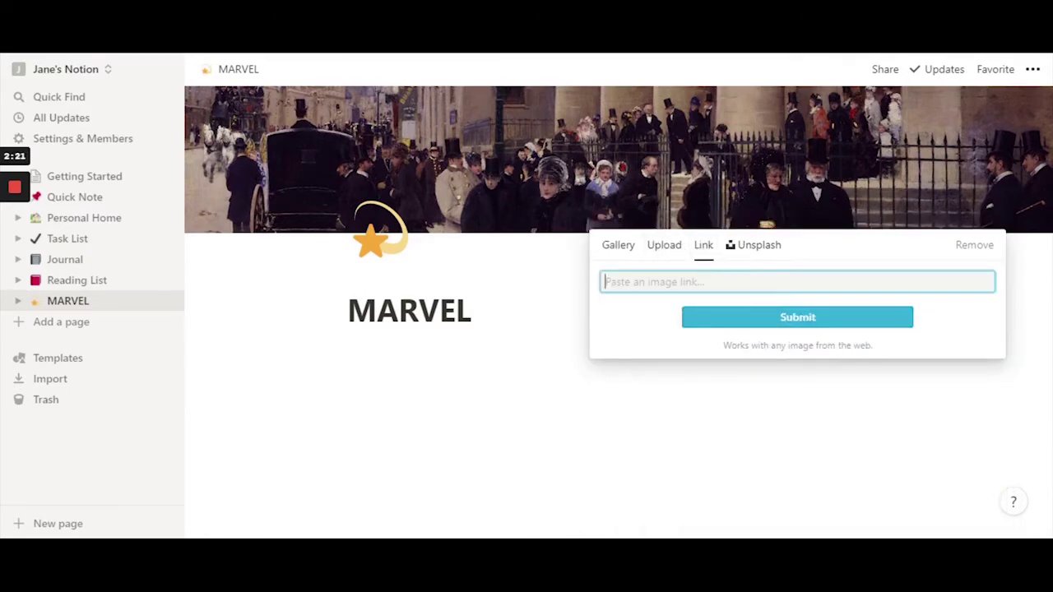
- Browse the Unsplash photos available for the cover
click(767, 249)
scroll(695, 350, down, 2)
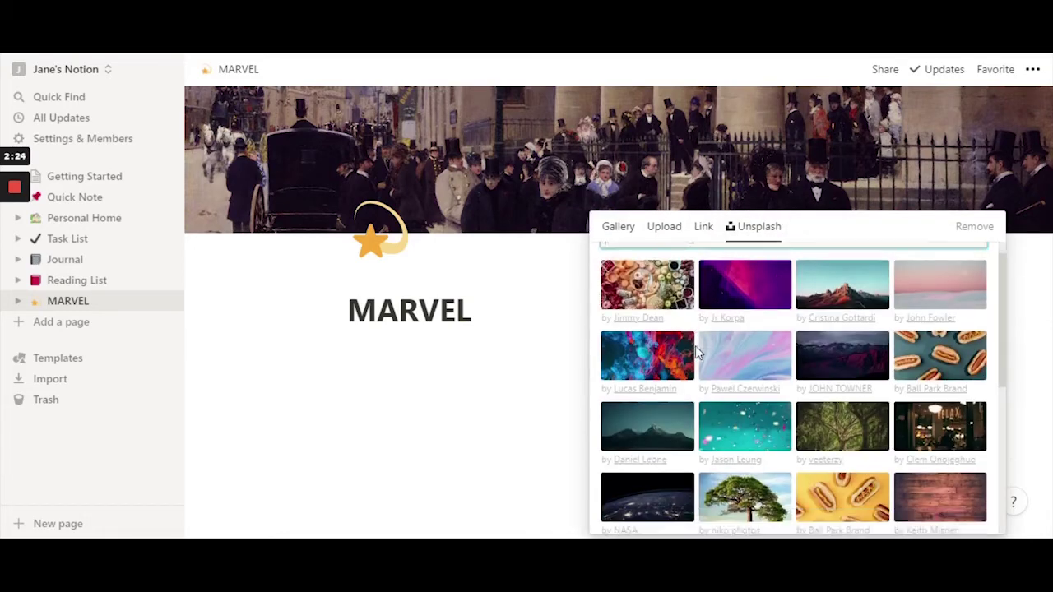
scroll(695, 345, down, 2)
scroll(695, 345, up, 5)
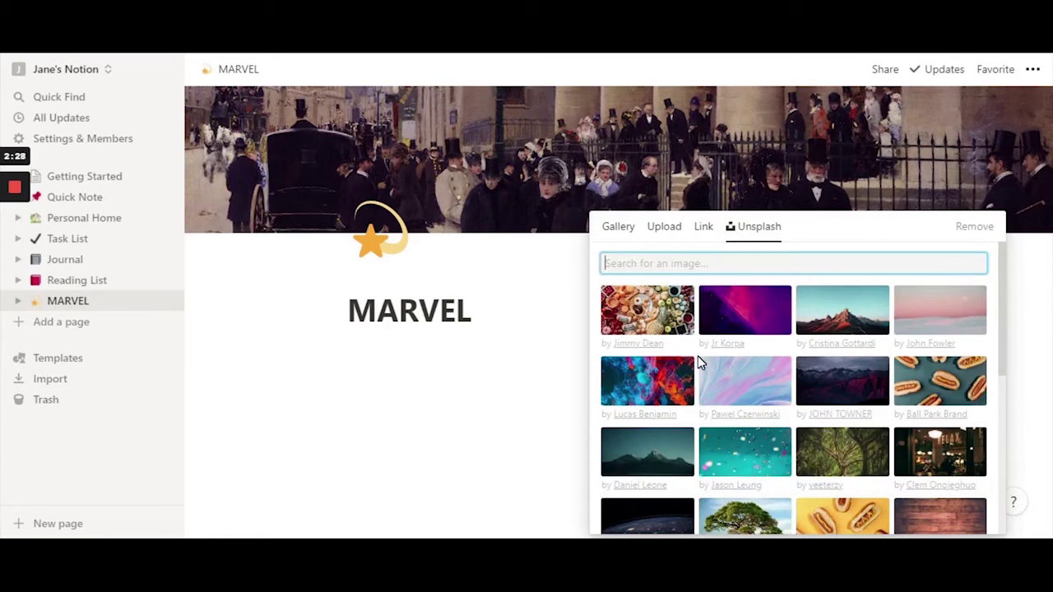
scroll(697, 360, down, 5)
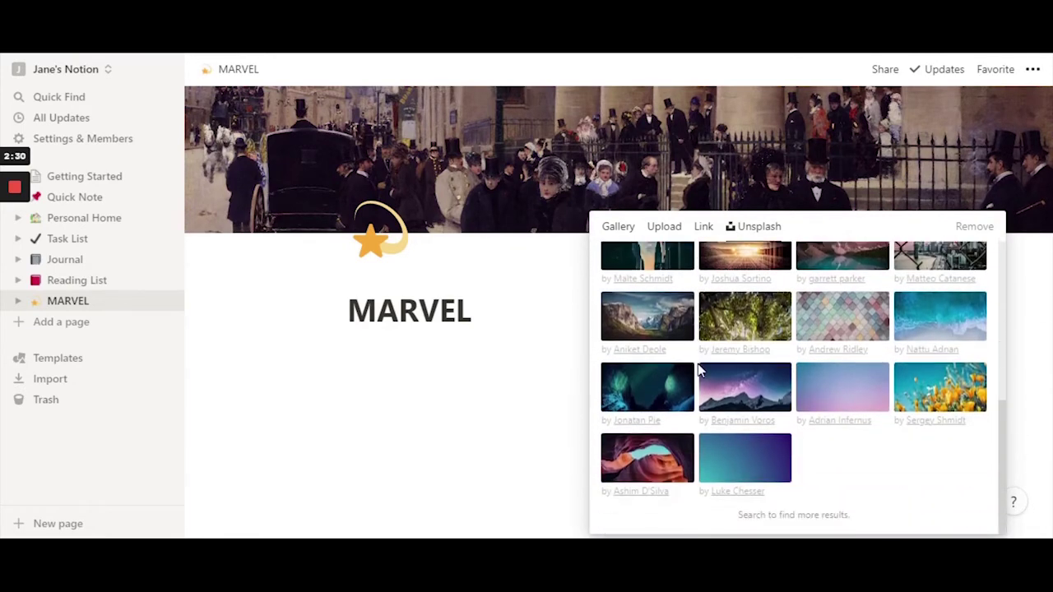
scroll(697, 366, up, 5)
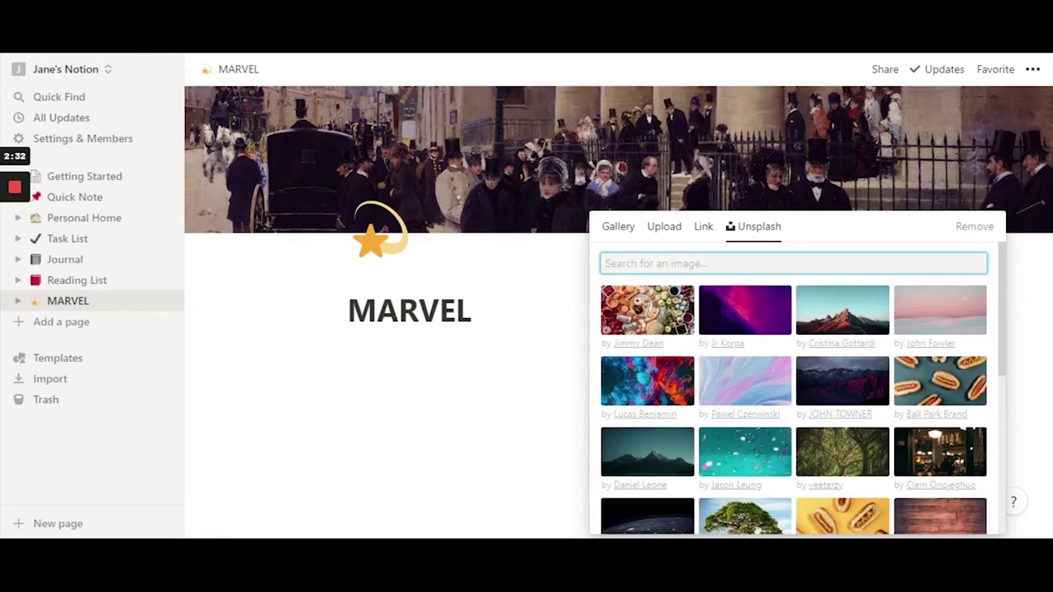
- Set the cover to the soft blue-to-pink pastel gradient photo from Unsplash
click(667, 235)
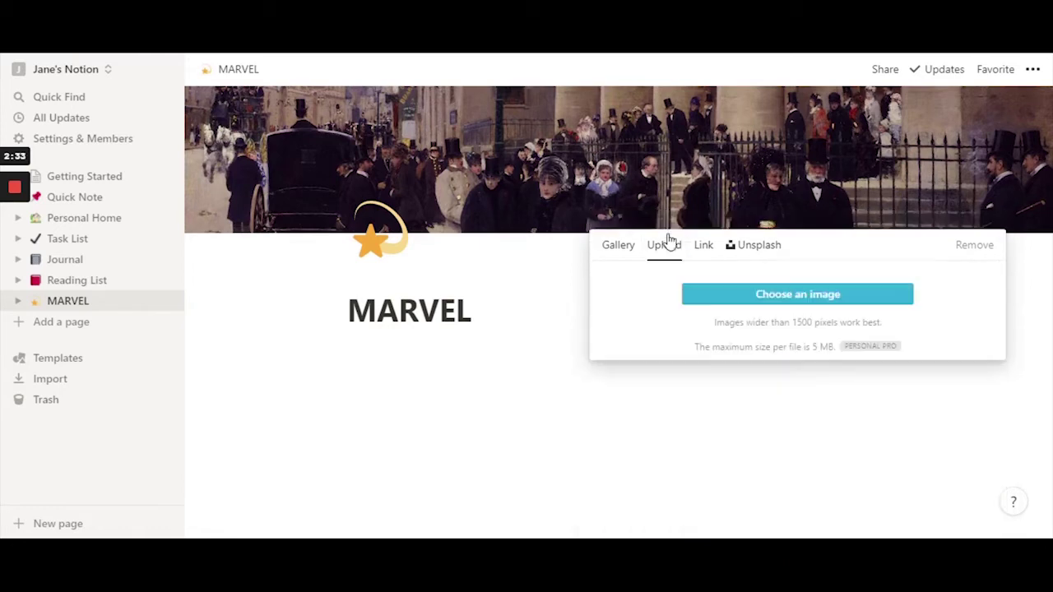
click(760, 250)
scroll(740, 371, down, 4)
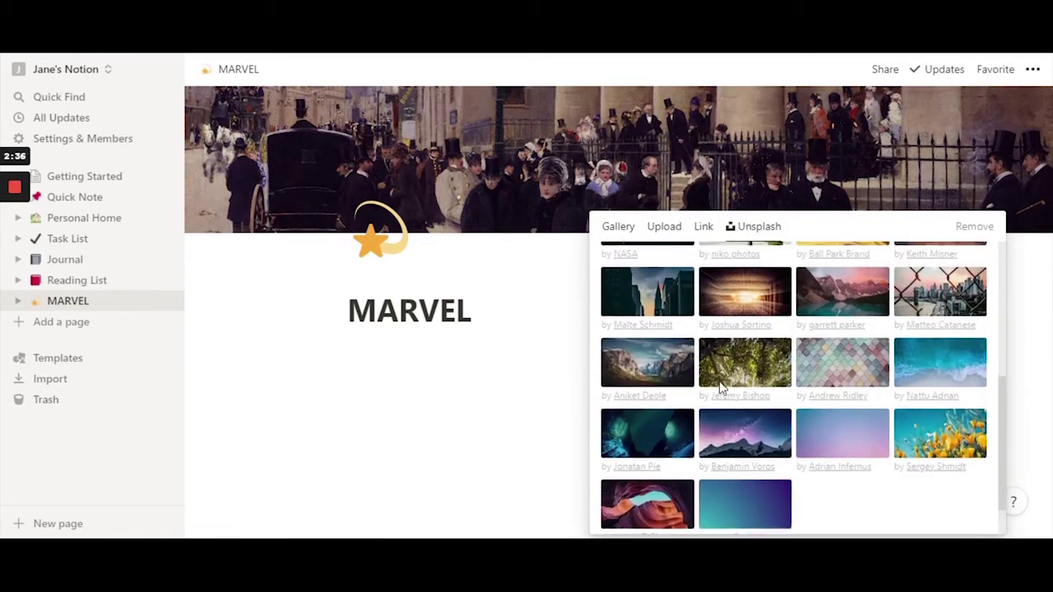
scroll(860, 403, down, 1)
scroll(839, 403, up, 6)
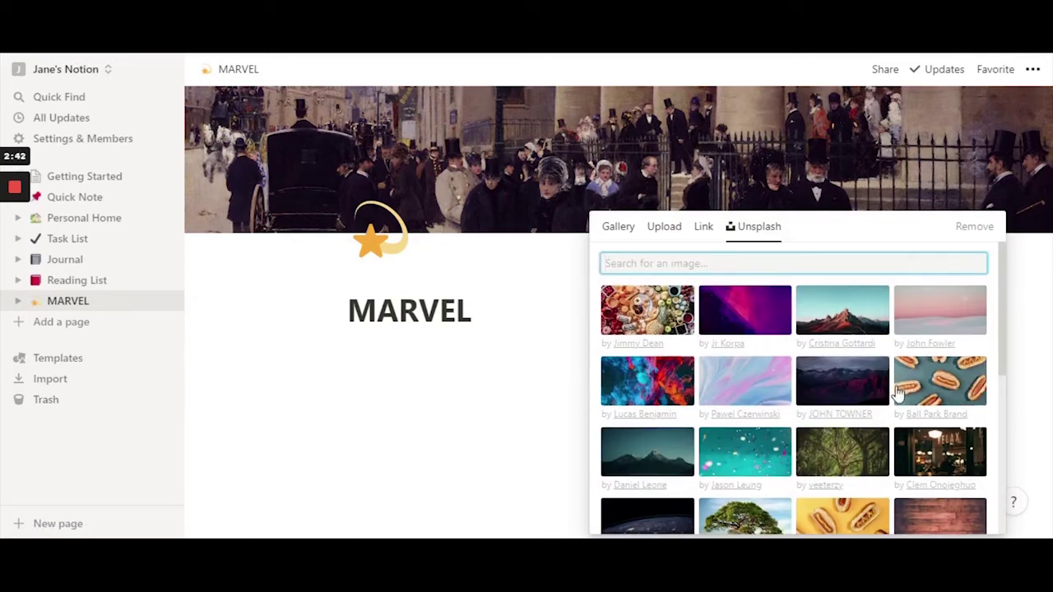
scroll(822, 354, down, 2)
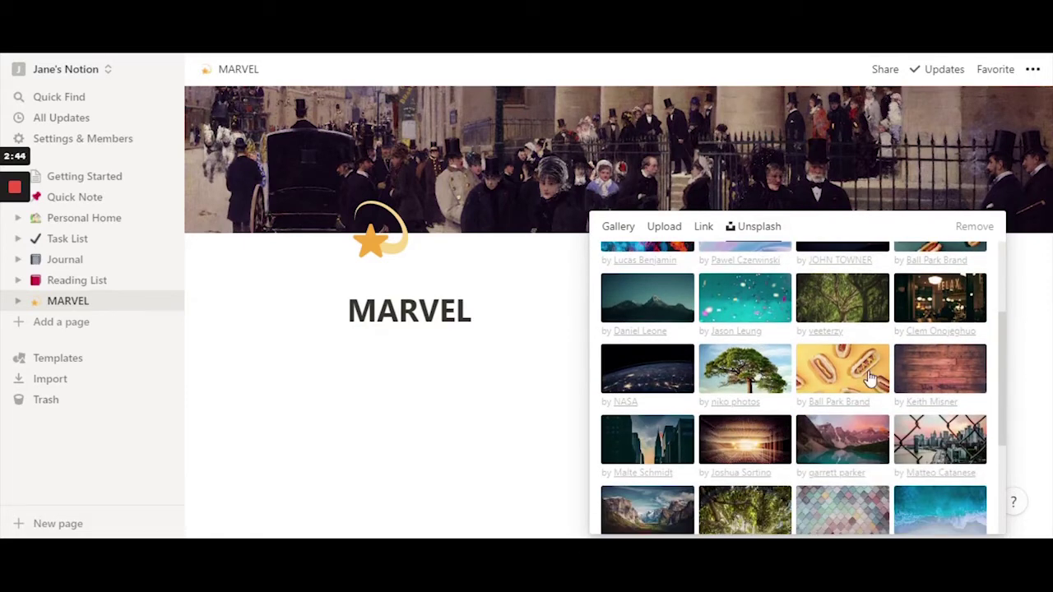
scroll(856, 379, down, 2)
scroll(845, 436, down, 1)
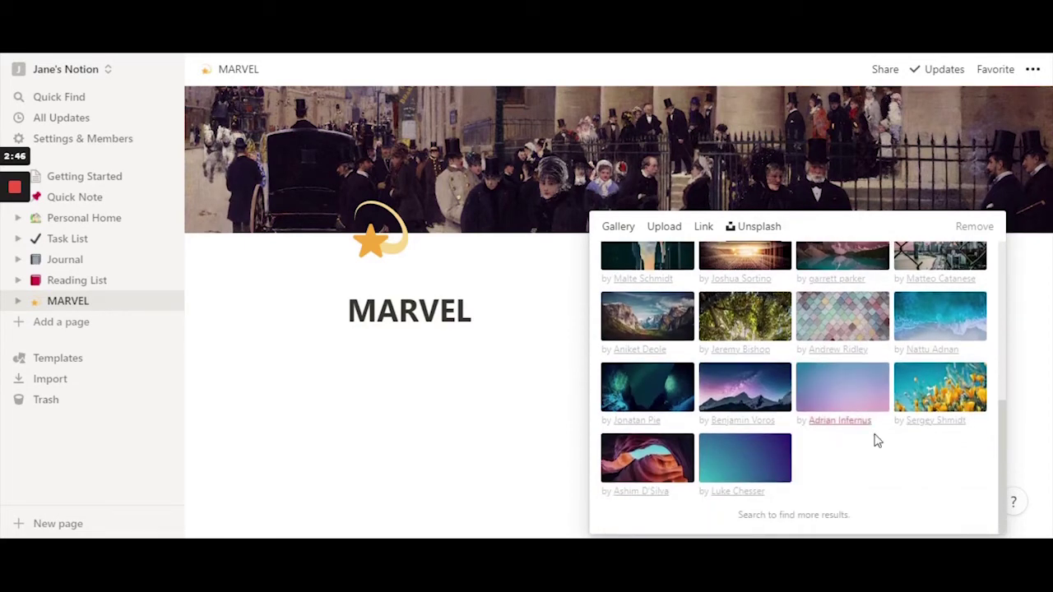
click(849, 393)
- Change the page icon from the star to a purple heart
click(500, 370)
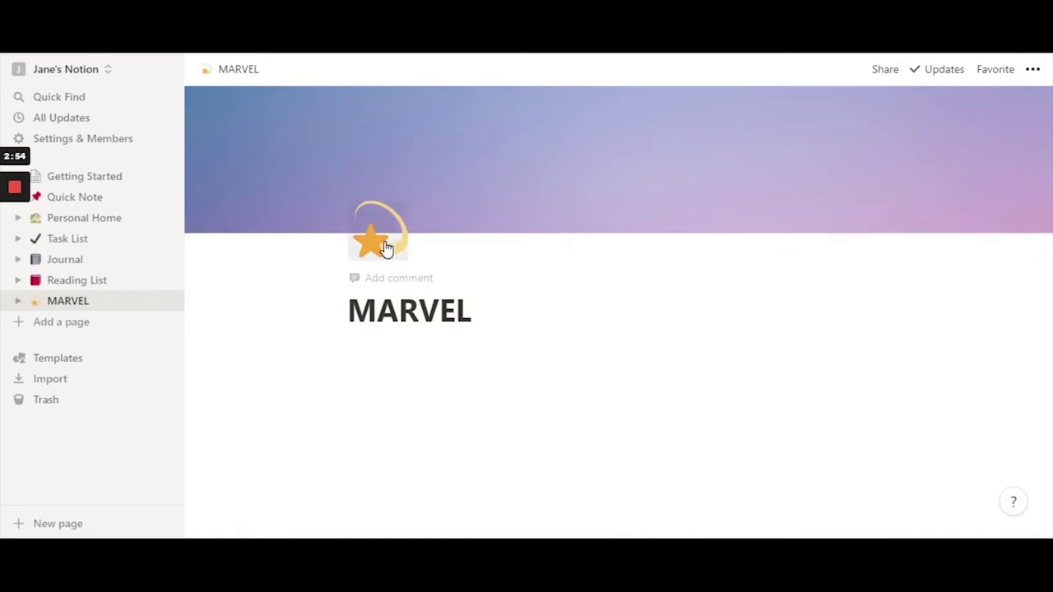
click(385, 247)
scroll(363, 464, down, 5)
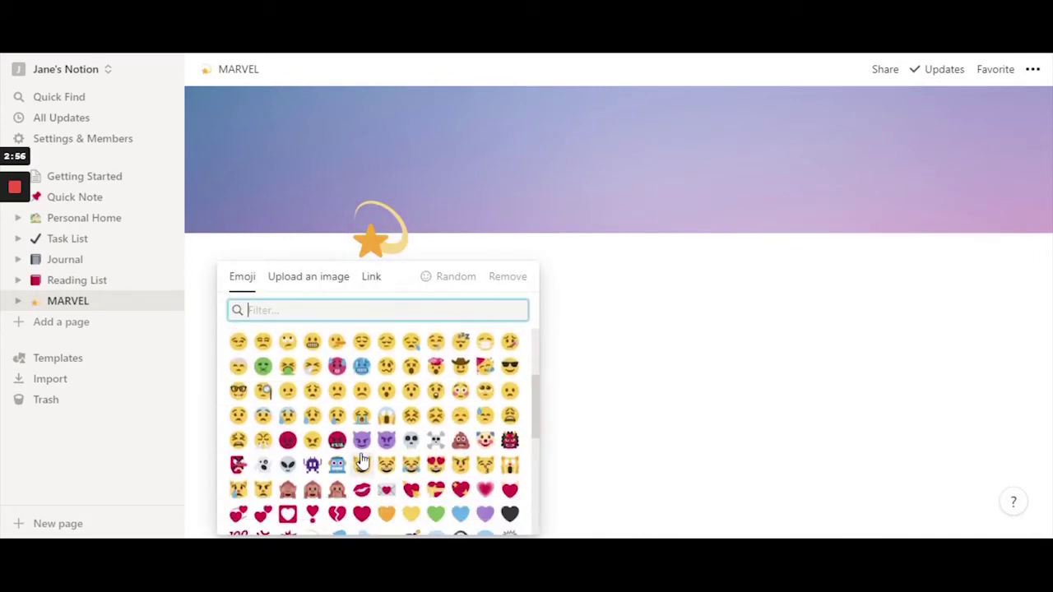
scroll(469, 461, down, 3)
scroll(493, 446, down, 4)
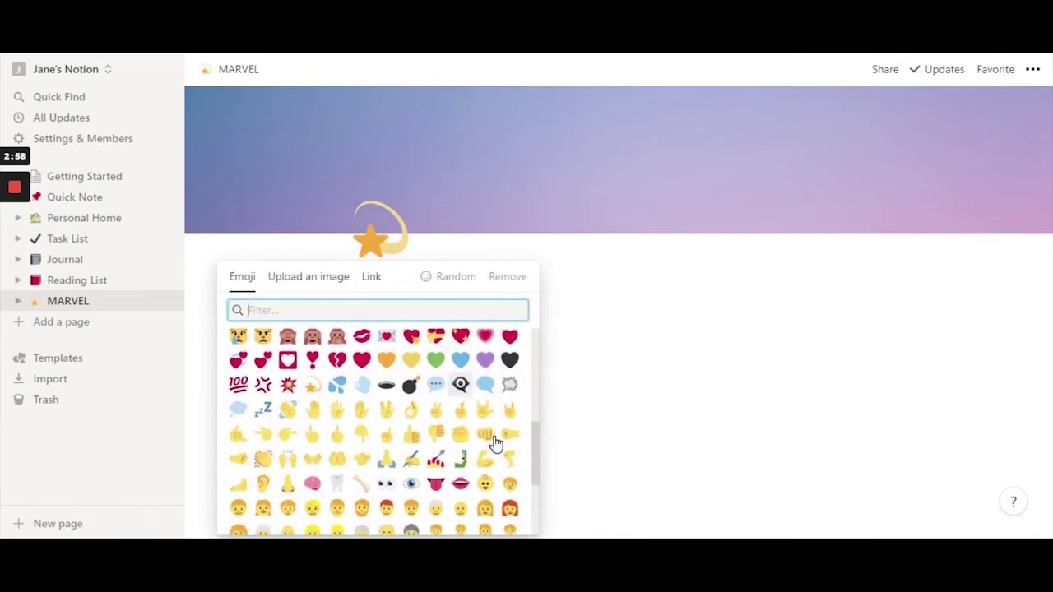
scroll(490, 445, up, 4)
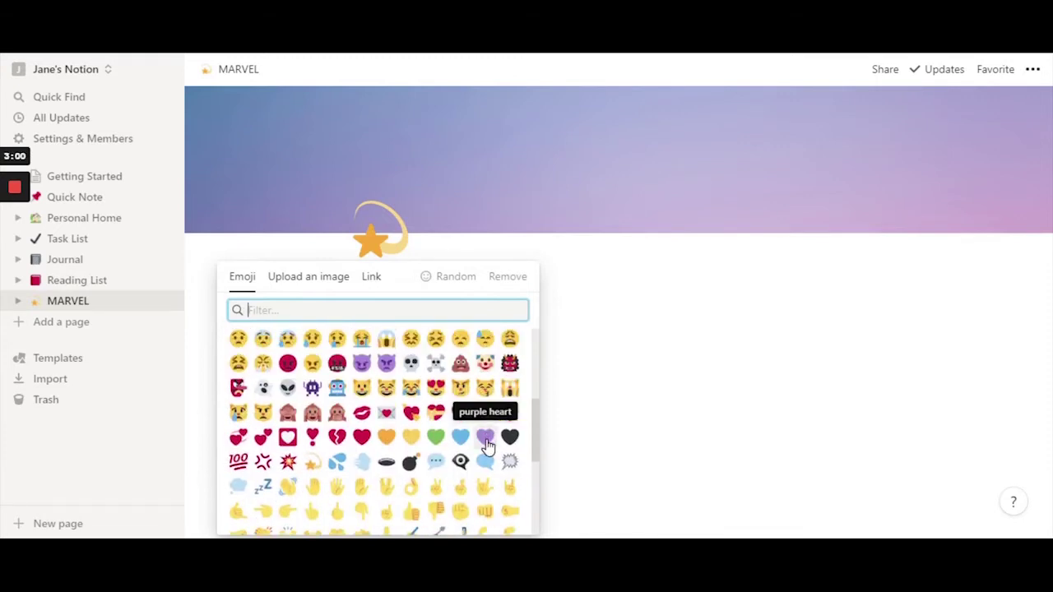
click(486, 444)
- Switch the icon to a yellow heart and start an empty block below the title
click(391, 242)
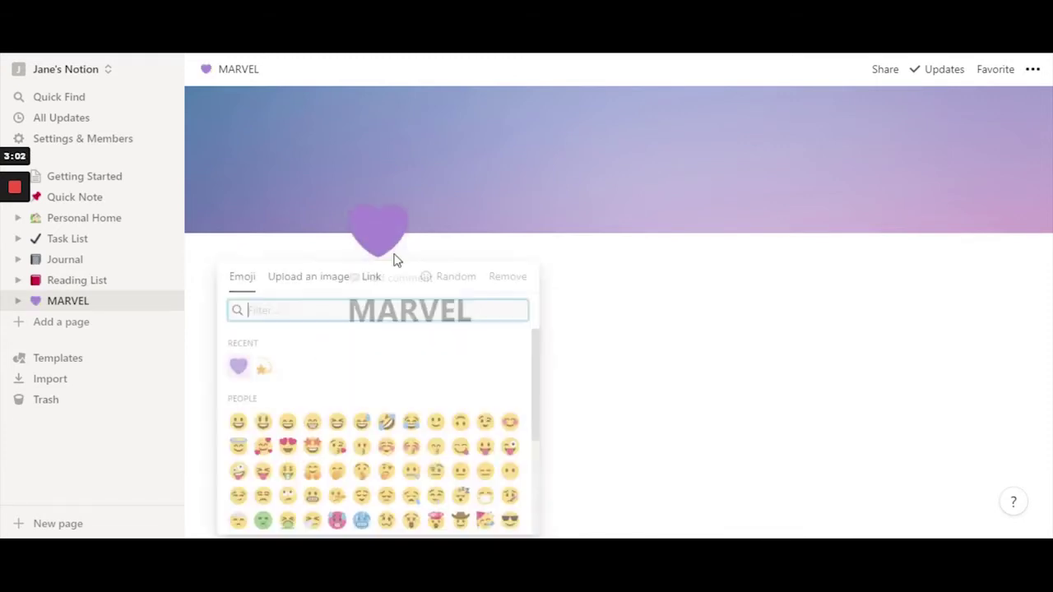
scroll(378, 411, down, 5)
scroll(368, 427, down, 1)
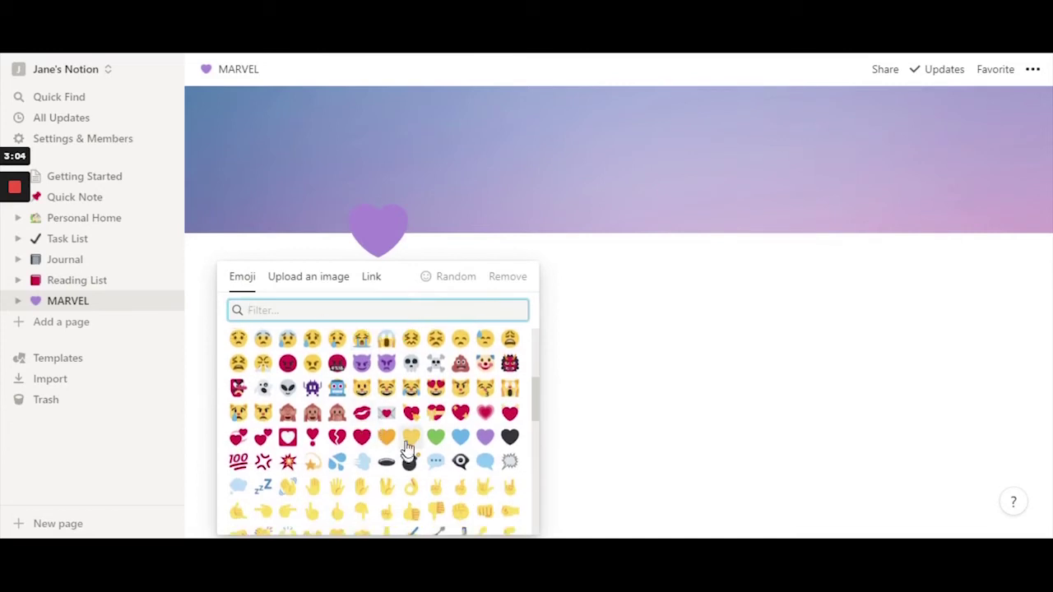
click(407, 440)
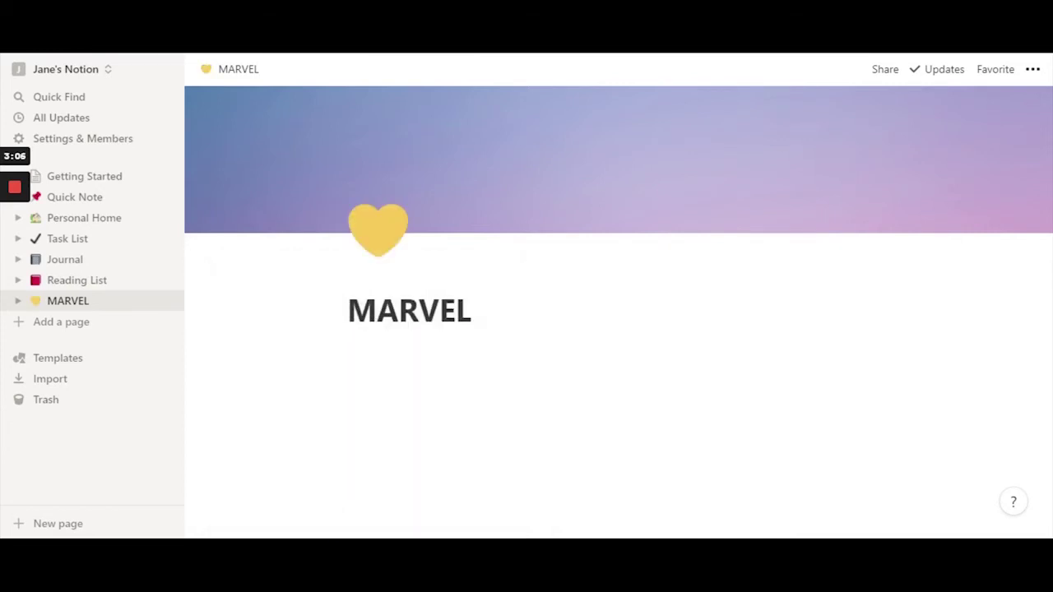
mouse_move(395, 275)
click(407, 358)
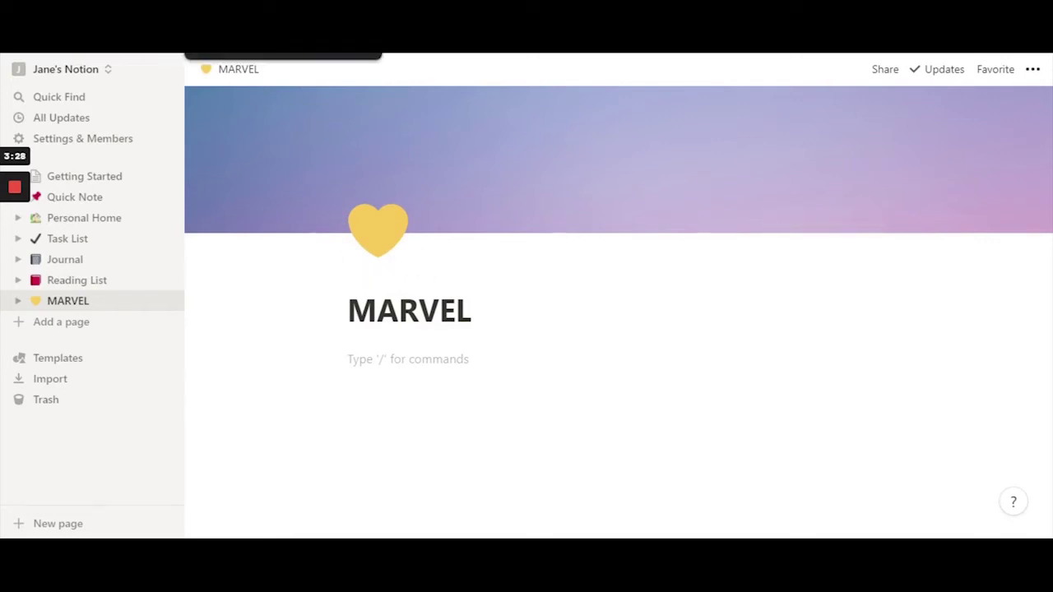
key(alt+Tab)
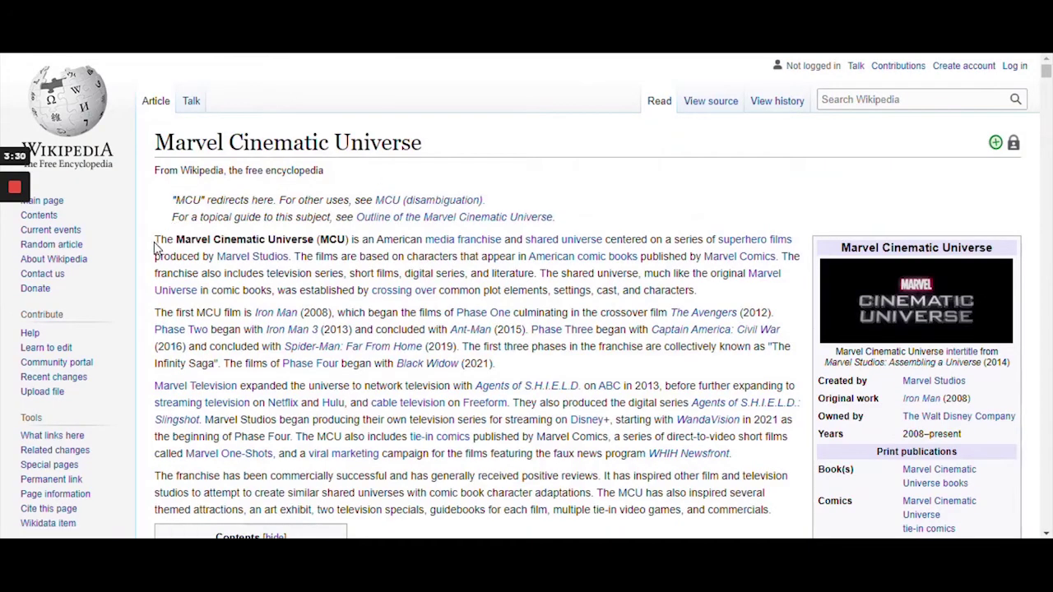
- Select the Marvel Cinematic Universe article's opening paragraph, then return to Notion
drag(155, 239, 708, 298)
key(ctrl+c)
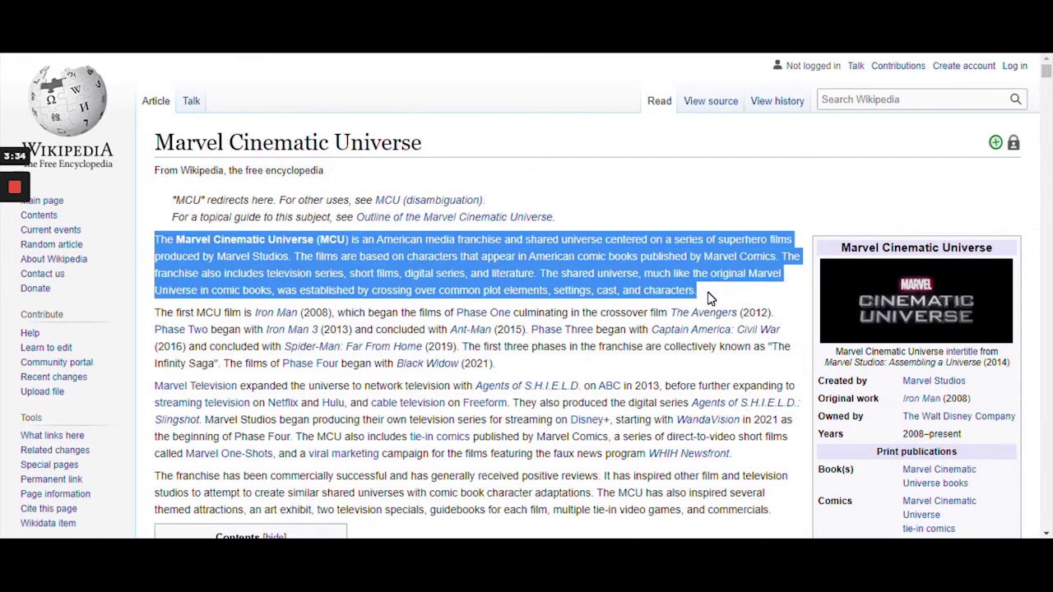
click(465, 181)
key(alt+Tab)
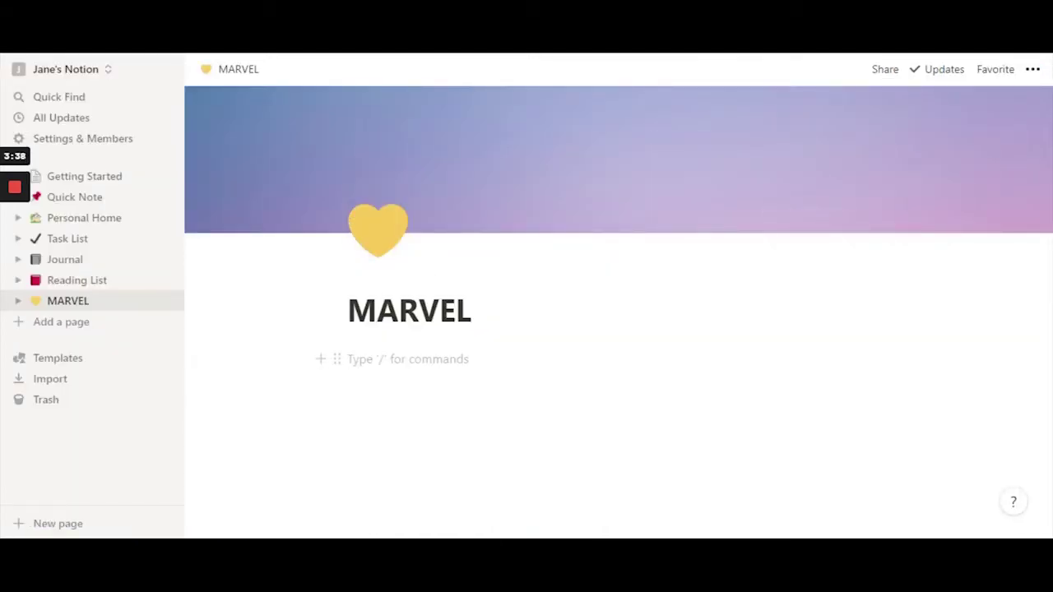
- Paste the Marvel Cinematic Universe paragraph below the MARVEL title and close the sidebar
key(ctrl+v)
scroll(526, 329, down, 1)
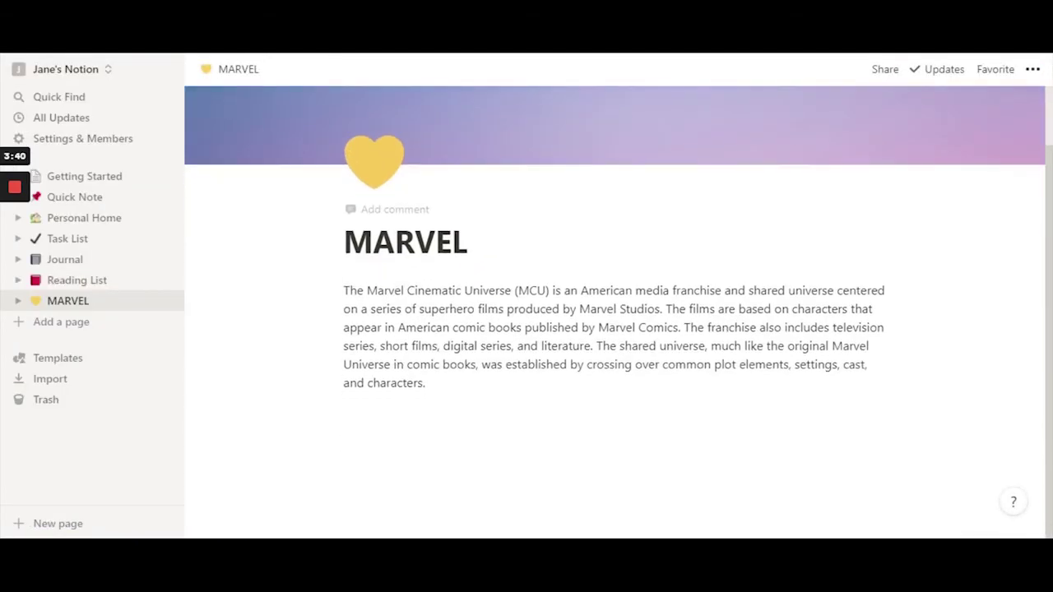
click(467, 242)
scroll(526, 329, up, 1)
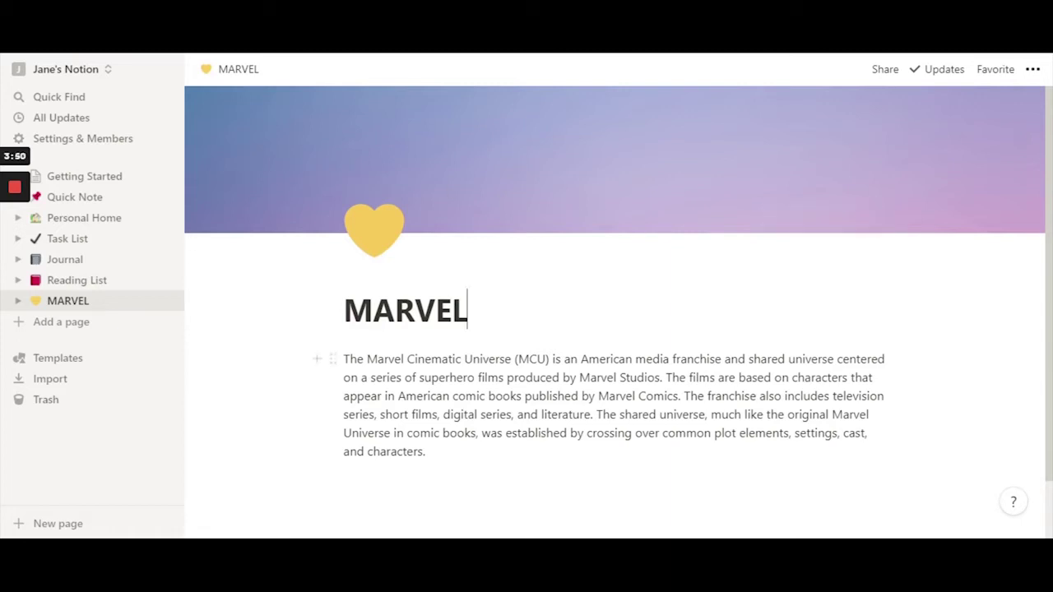
scroll(526, 329, down, 1)
scroll(376, 249, up, 1)
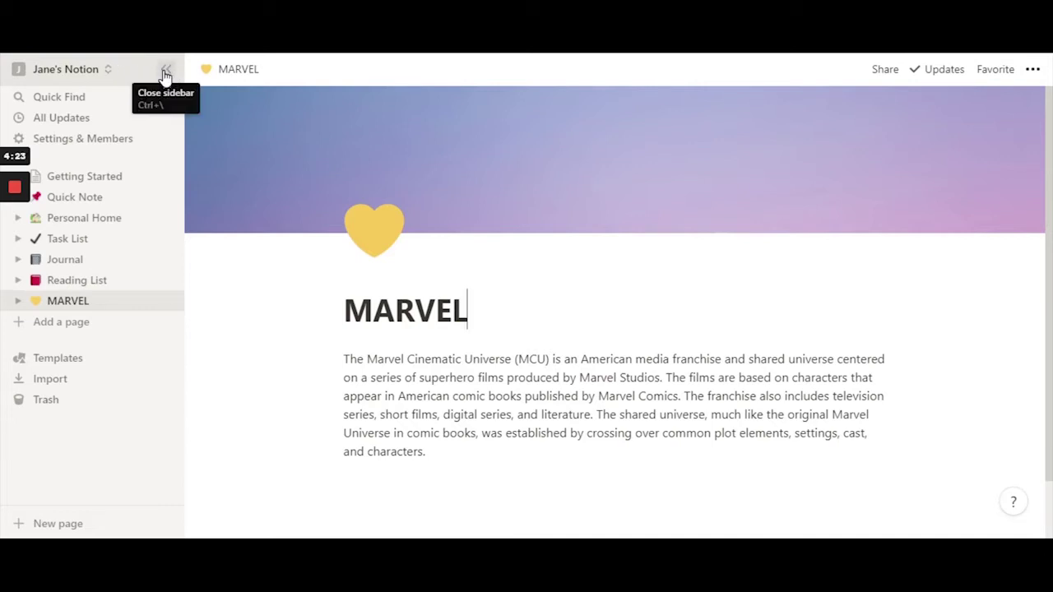
click(165, 74)
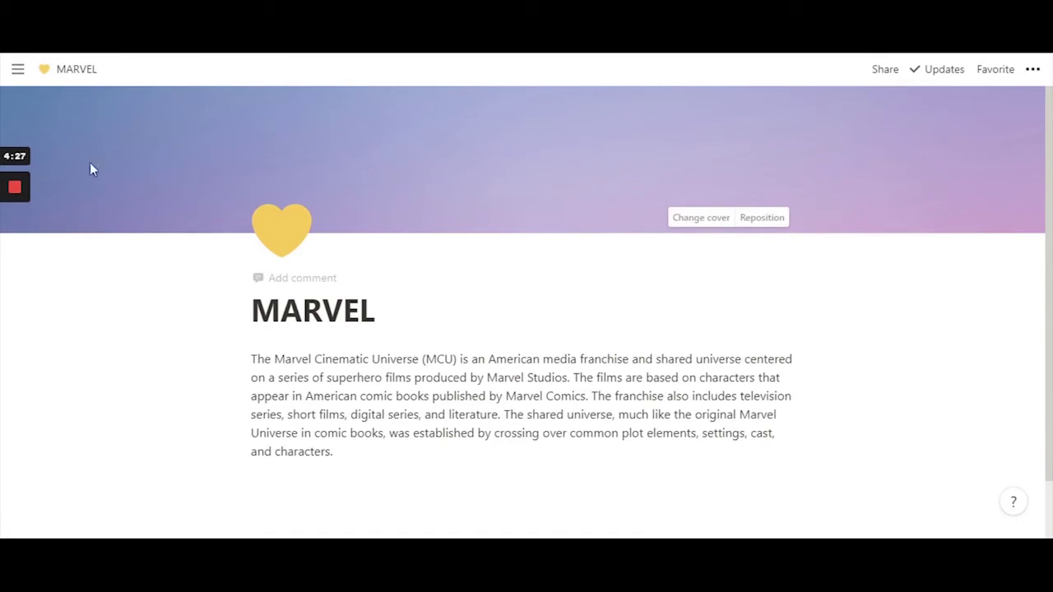
mouse_move(2, 107)
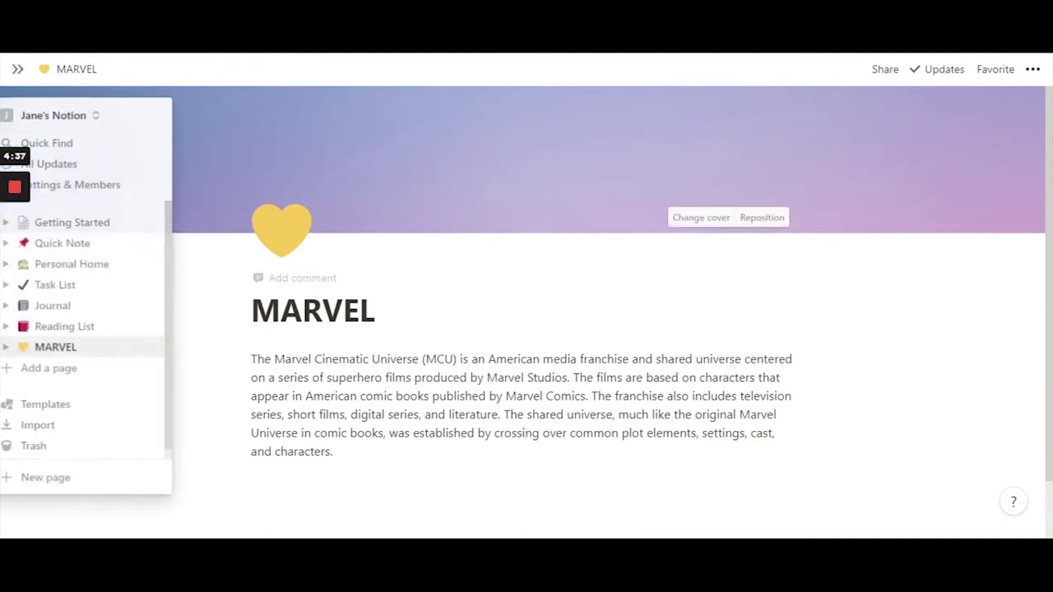
click(17, 72)
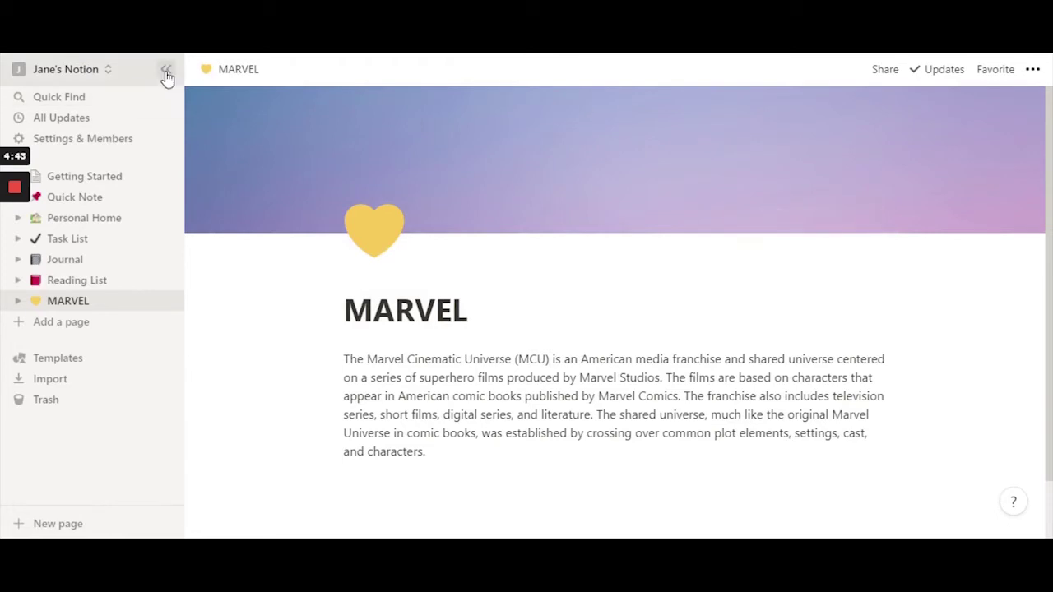
click(166, 74)
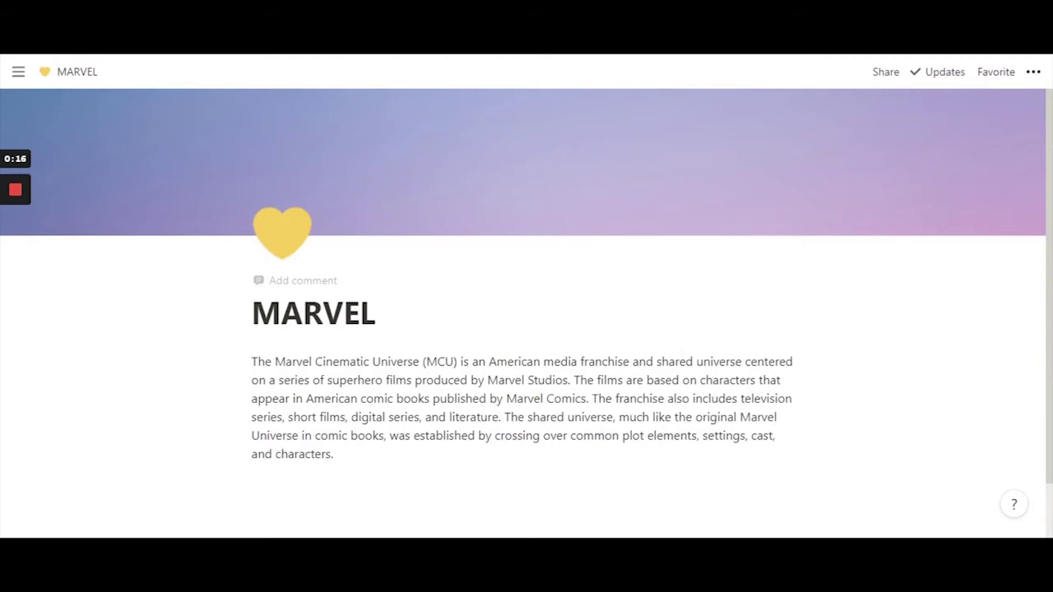
- Turn on Full width for the MARVEL page from its ••• menu
click(1038, 74)
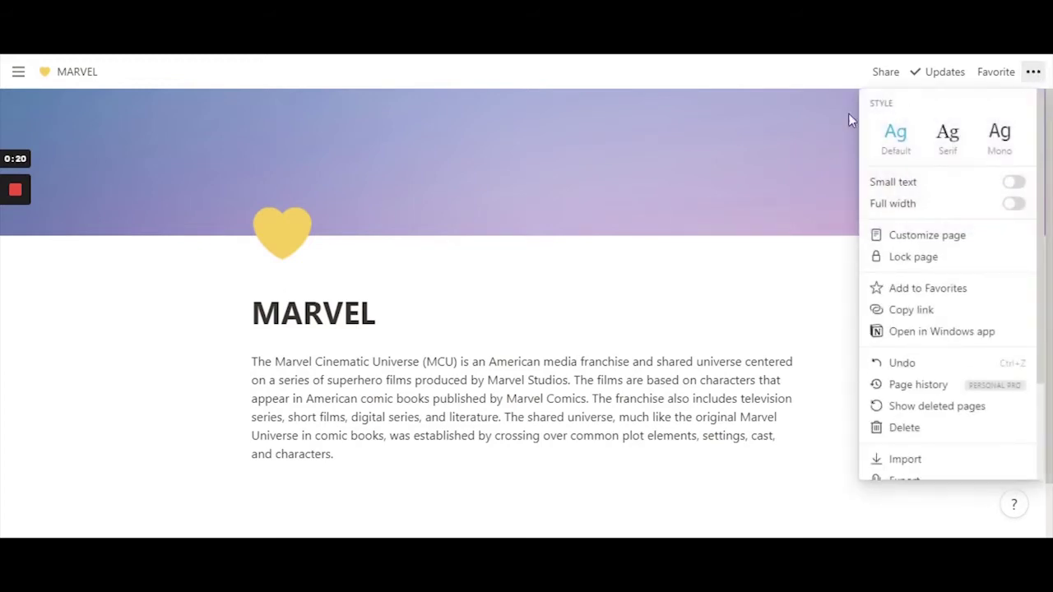
click(1039, 75)
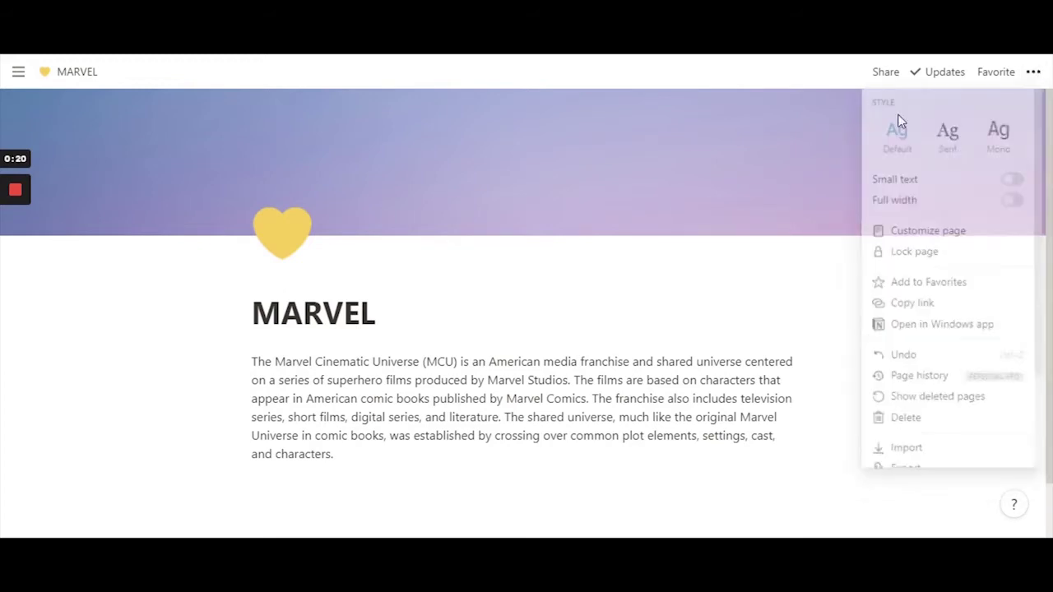
click(1033, 72)
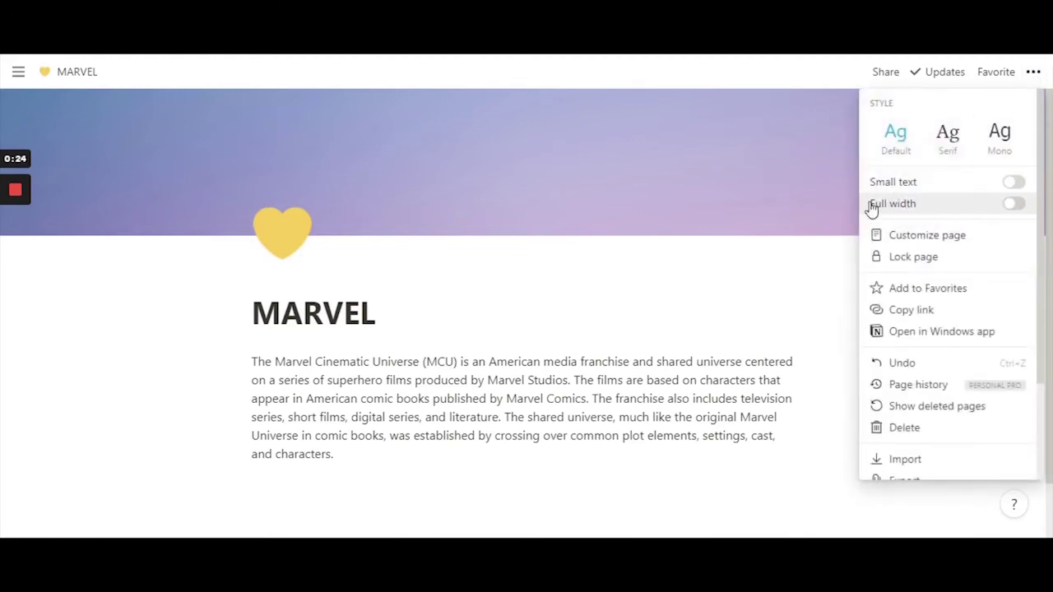
click(660, 303)
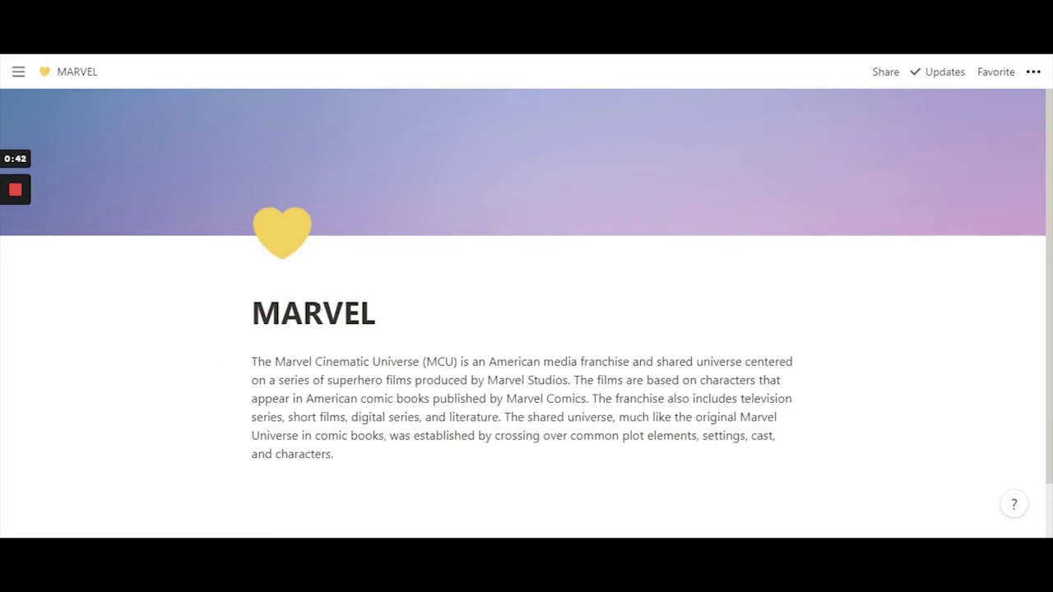
click(1033, 72)
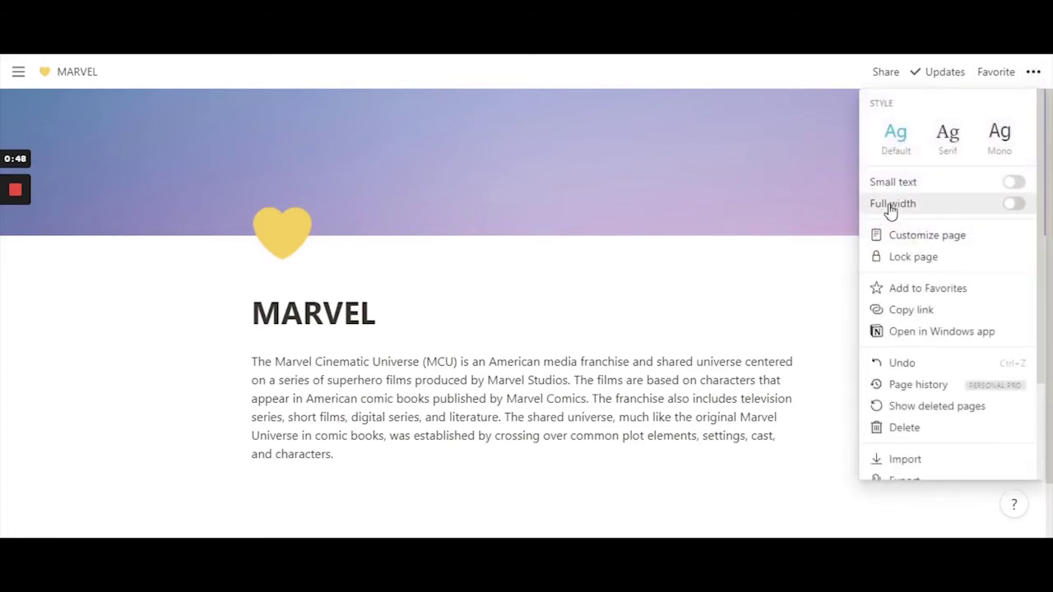
click(1014, 205)
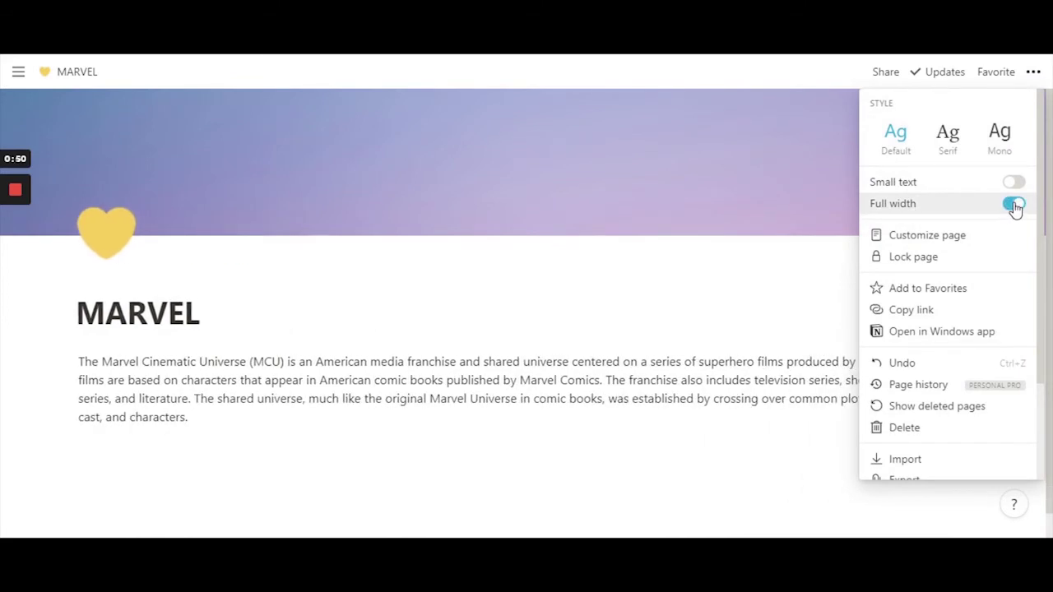
click(804, 268)
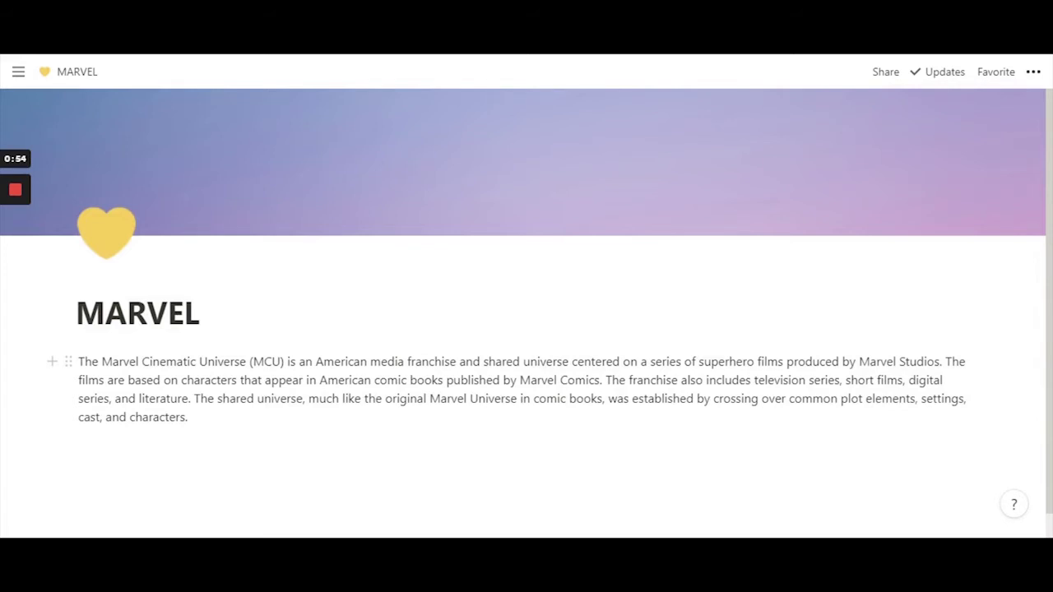
scroll(526, 321, down, 1)
scroll(527, 321, up, 1)
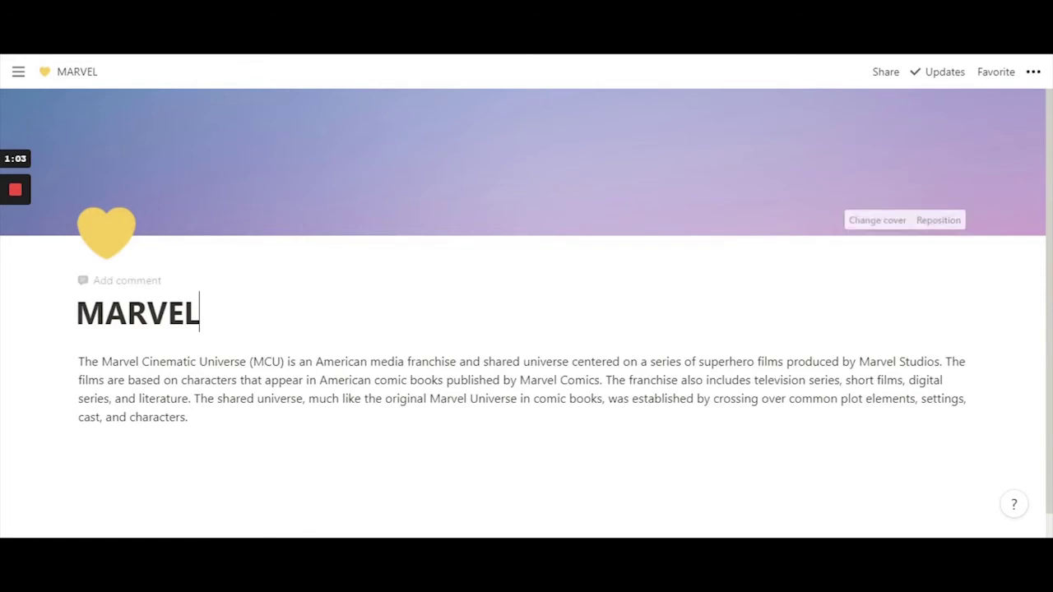
- Toggle Full width back so the page returns to standard width, and close the menu
click(1031, 71)
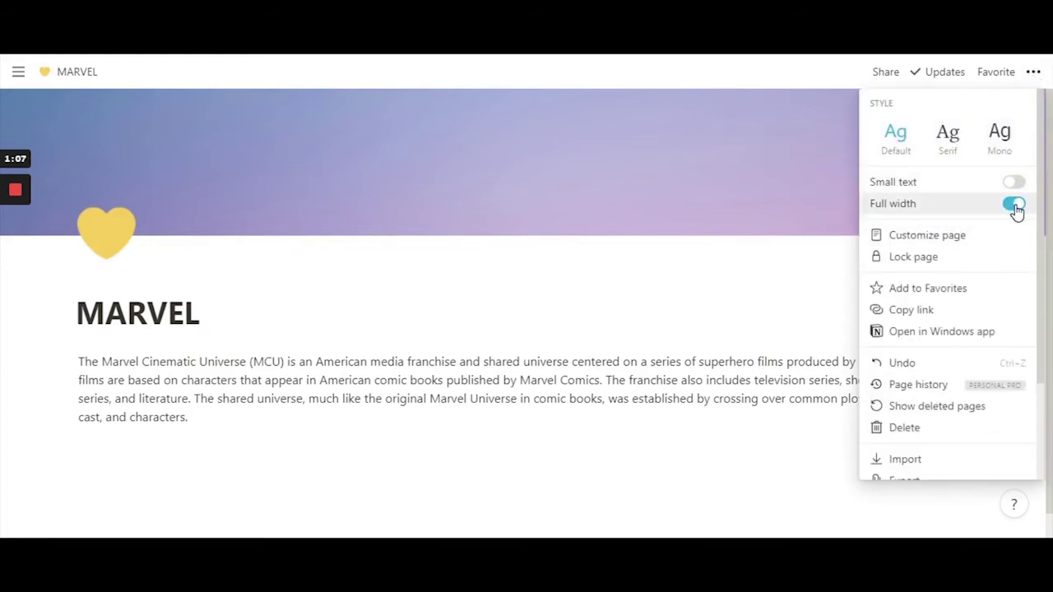
click(1011, 208)
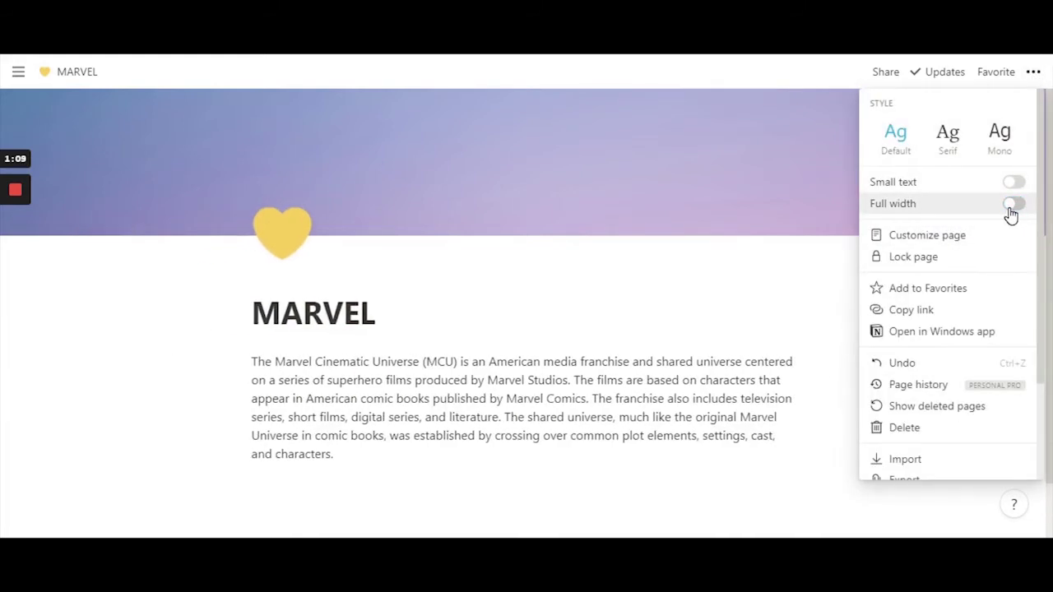
click(1012, 205)
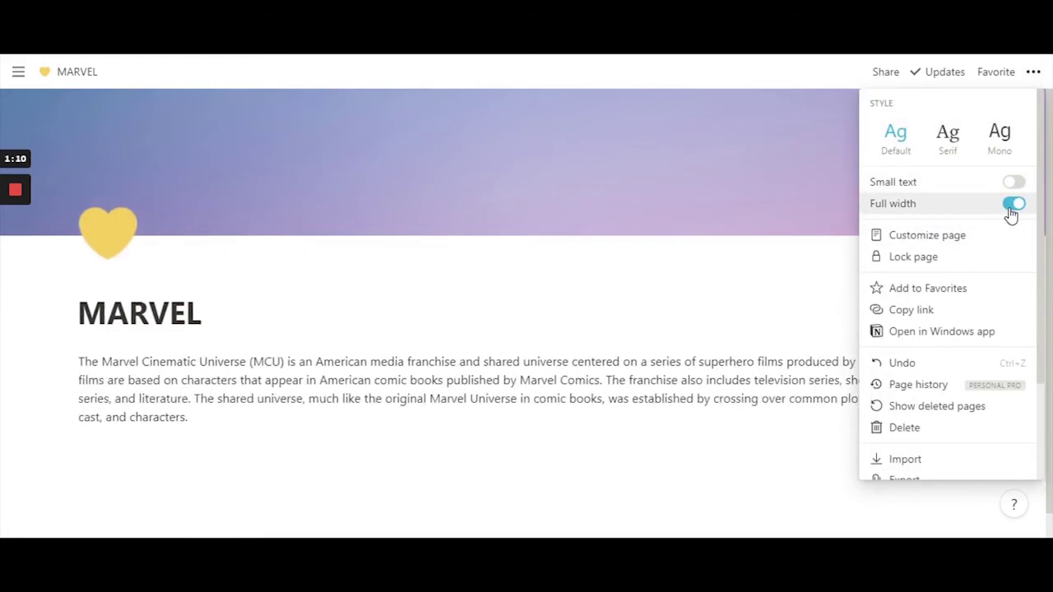
click(531, 304)
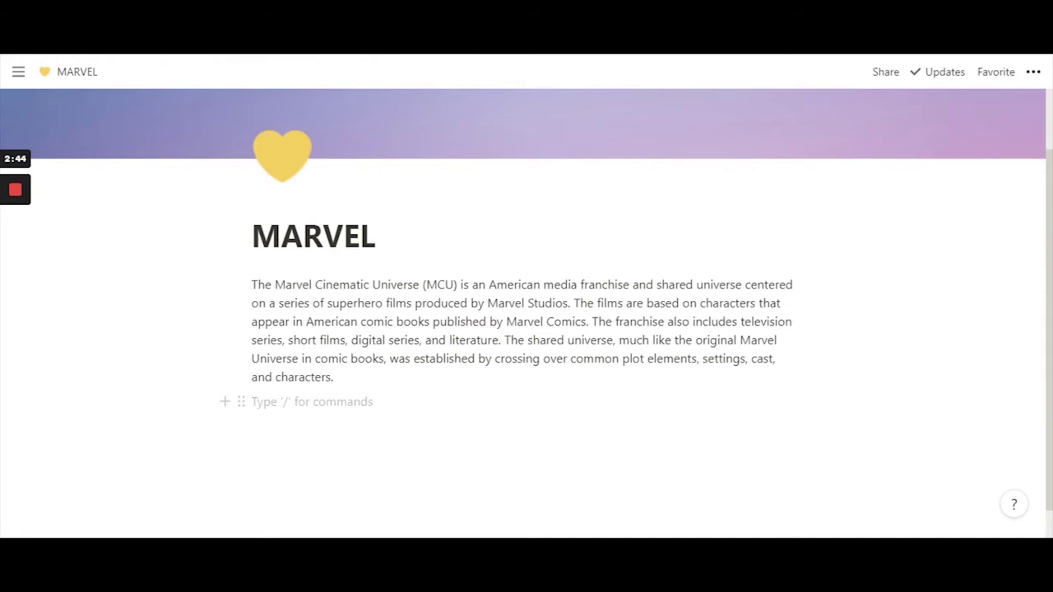
- Bring up the / block menu below the paragraph and find Table - Inline under Database
text(/)
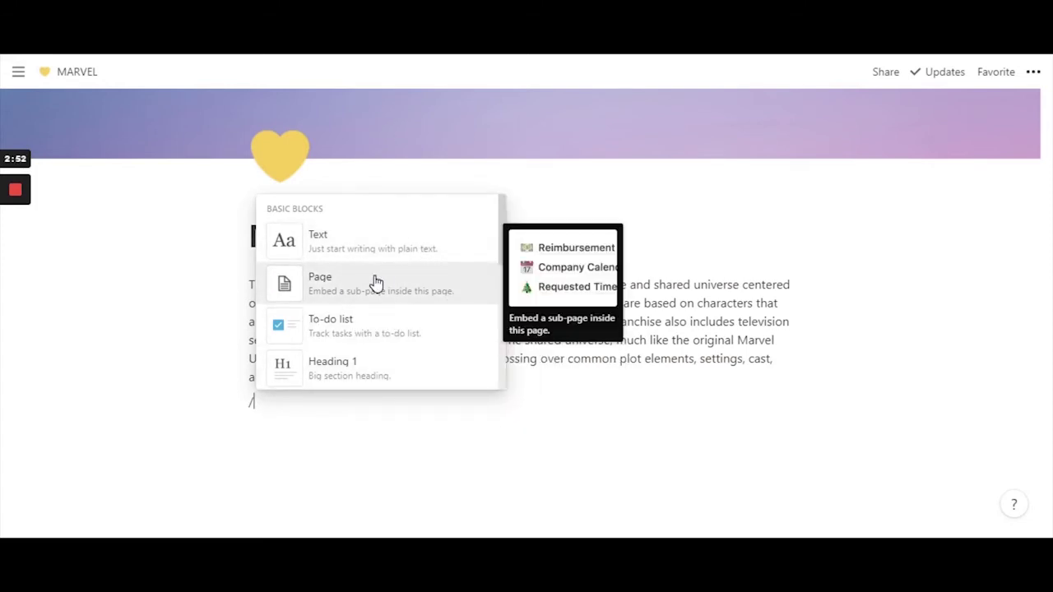
scroll(375, 287, down, 4)
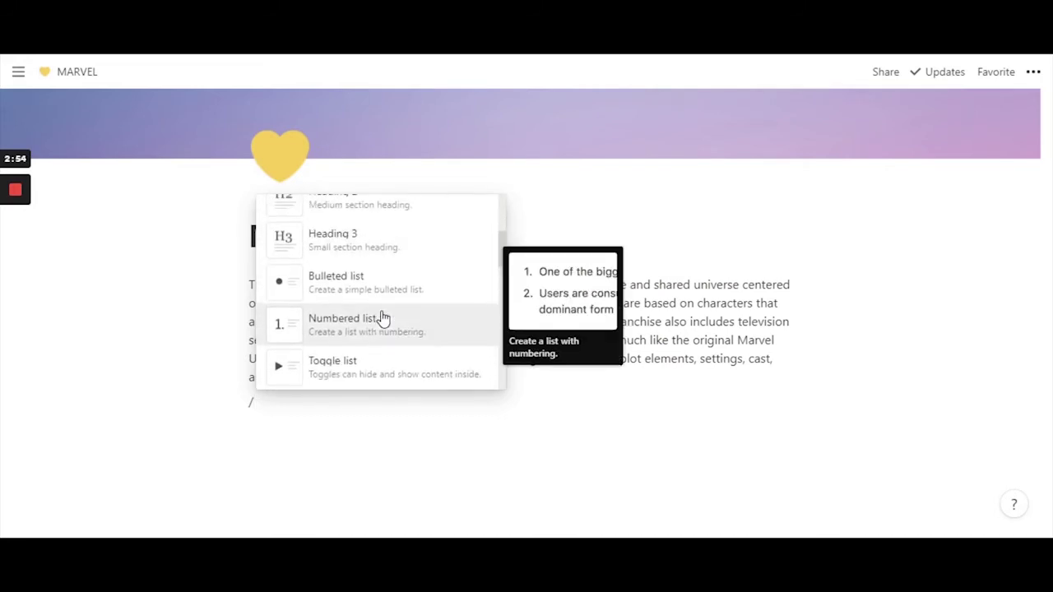
scroll(380, 292, up, 4)
scroll(353, 259, down, 4)
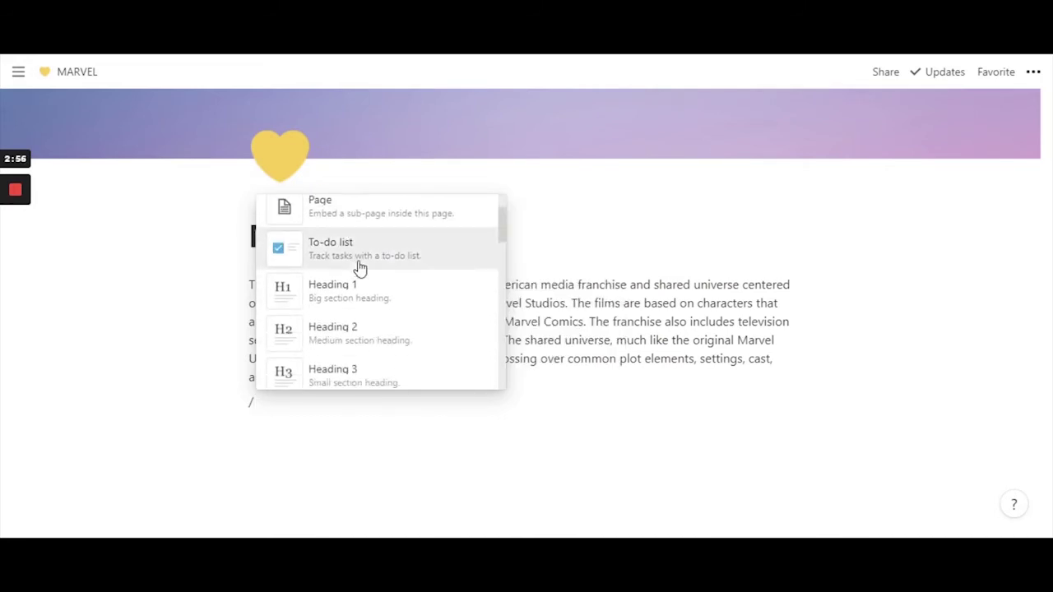
scroll(359, 274, down, 1)
scroll(325, 239, up, 5)
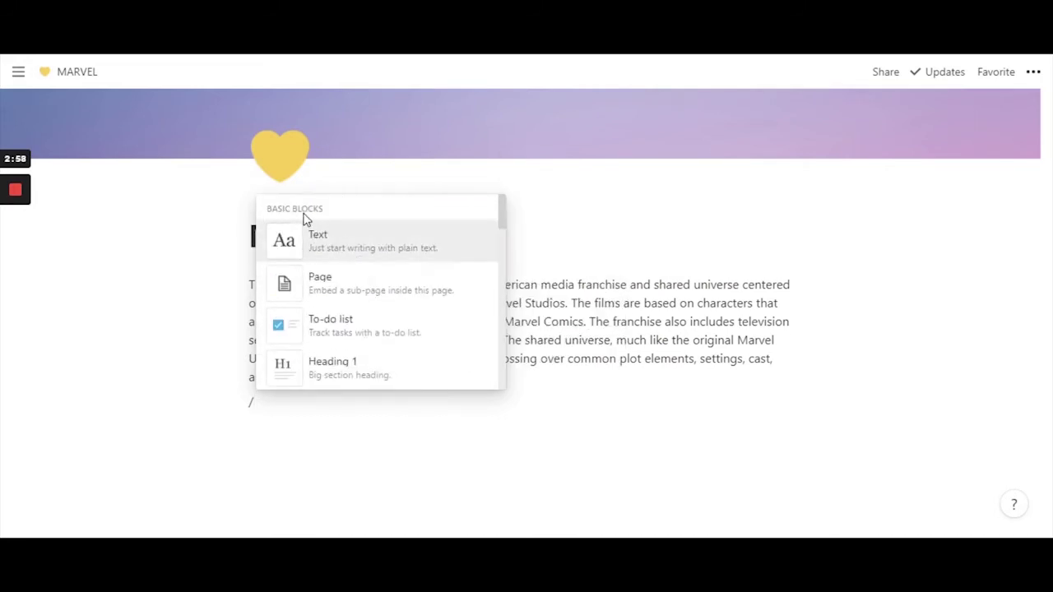
mouse_move(376, 320)
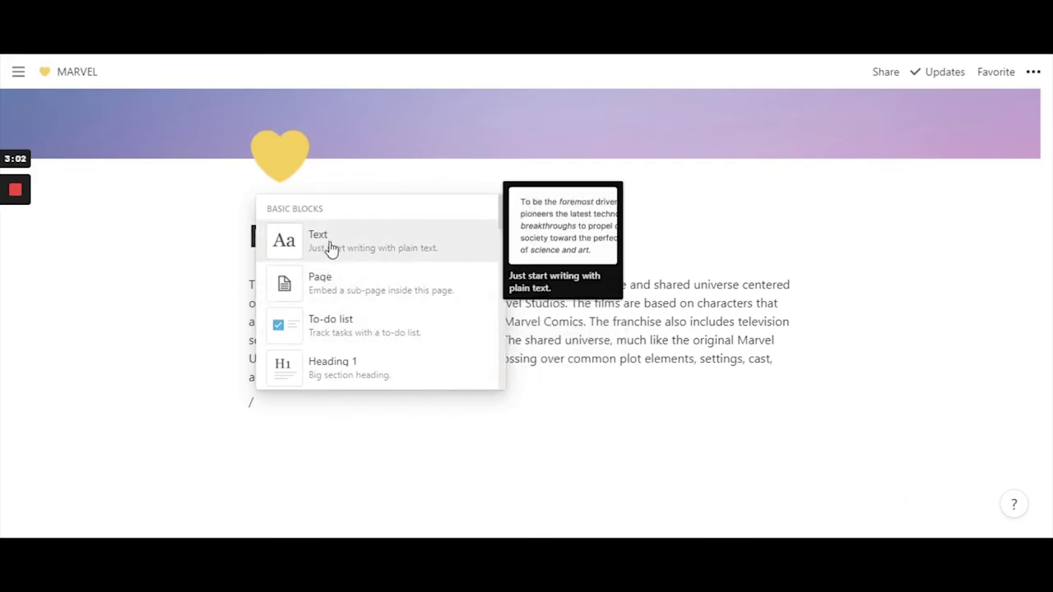
scroll(353, 296, down, 2)
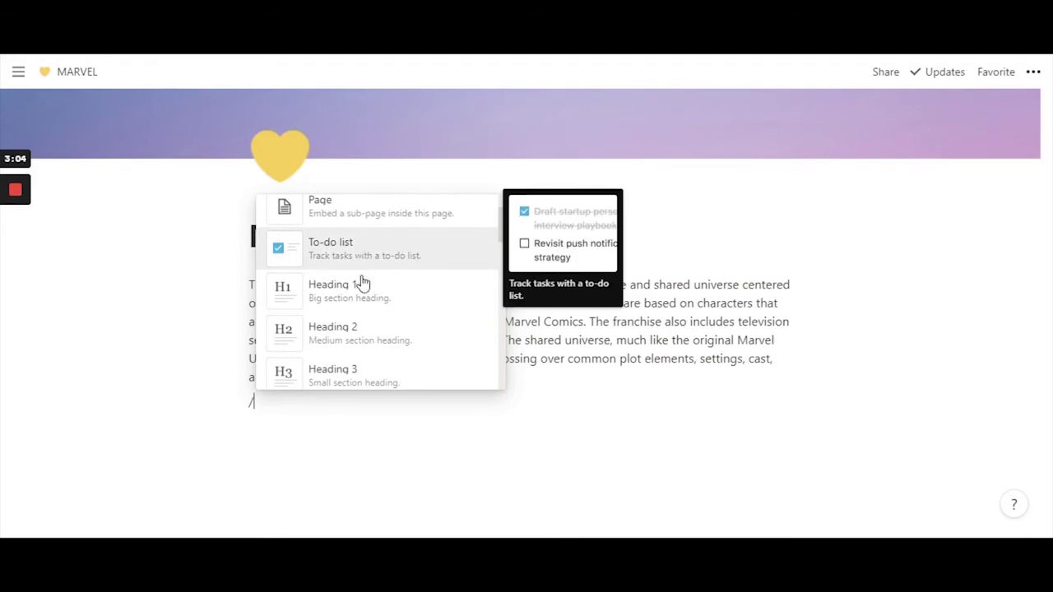
scroll(365, 288, down, 3)
scroll(371, 263, up, 1)
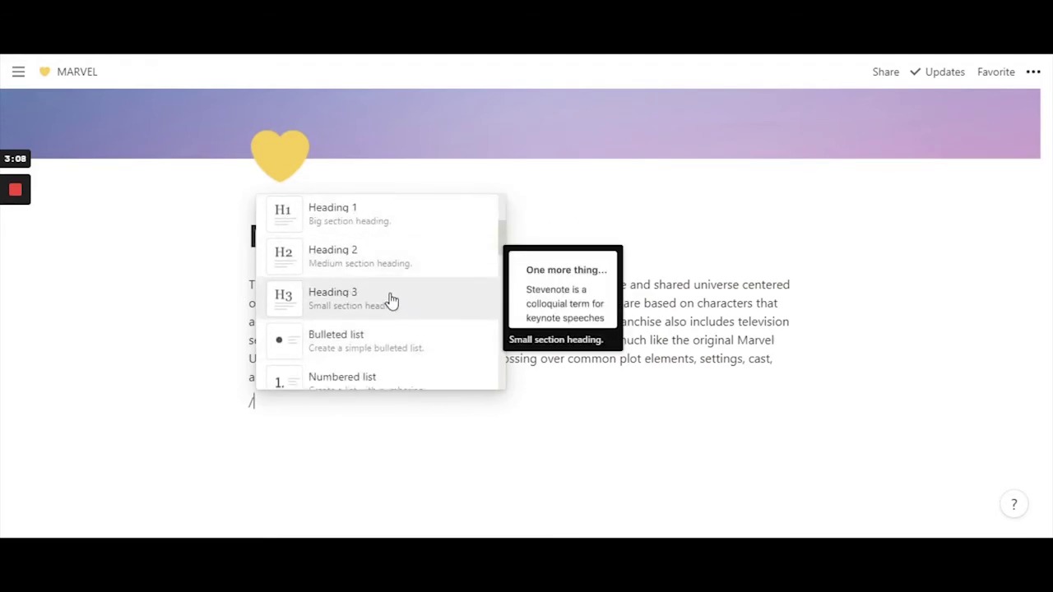
scroll(380, 277, down, 2)
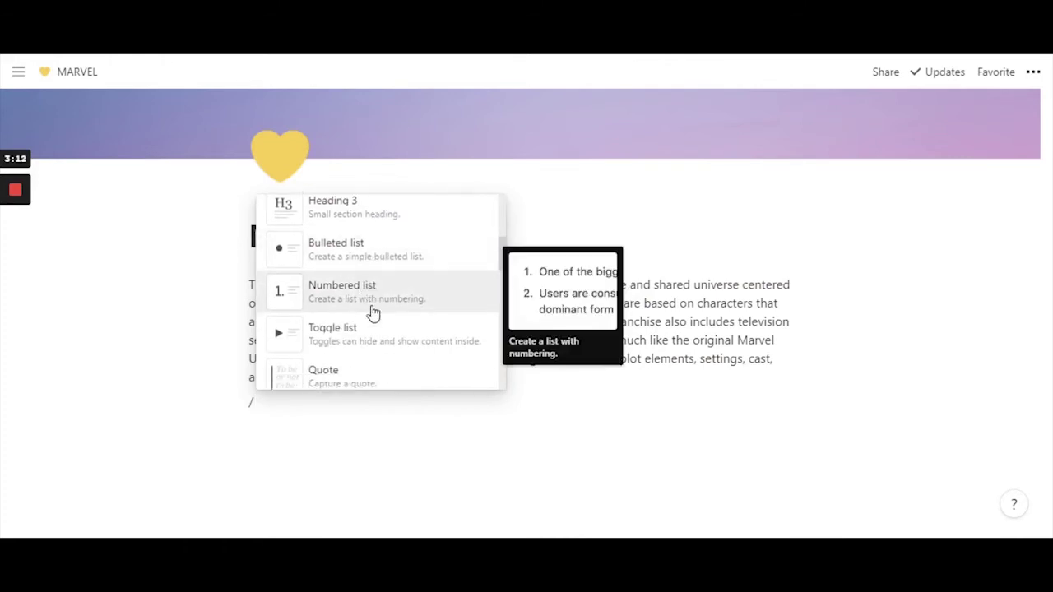
scroll(362, 296, down, 1)
scroll(376, 288, down, 3)
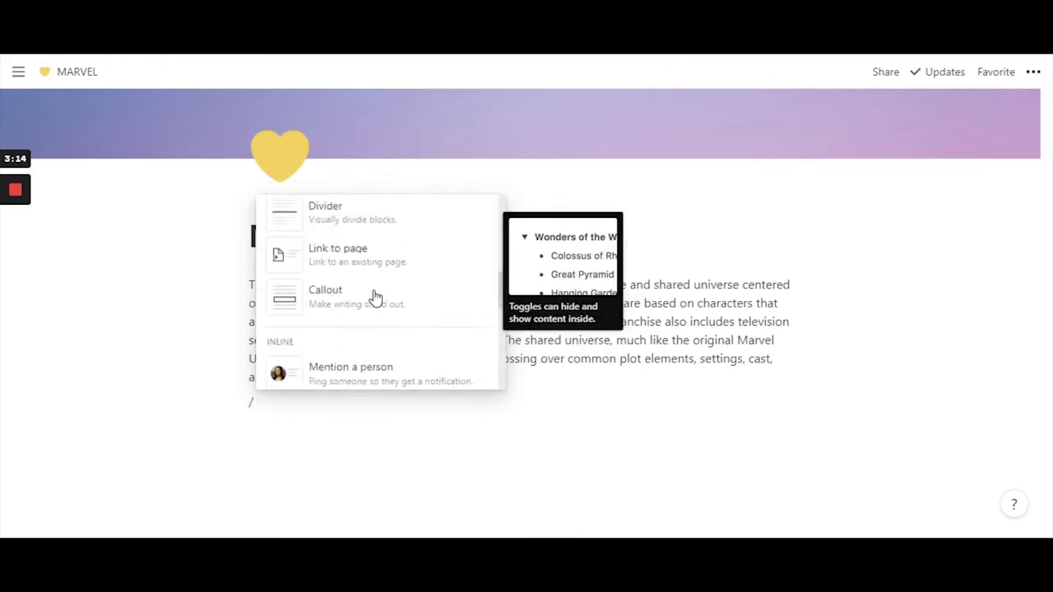
scroll(376, 271, down, 2)
scroll(364, 318, down, 2)
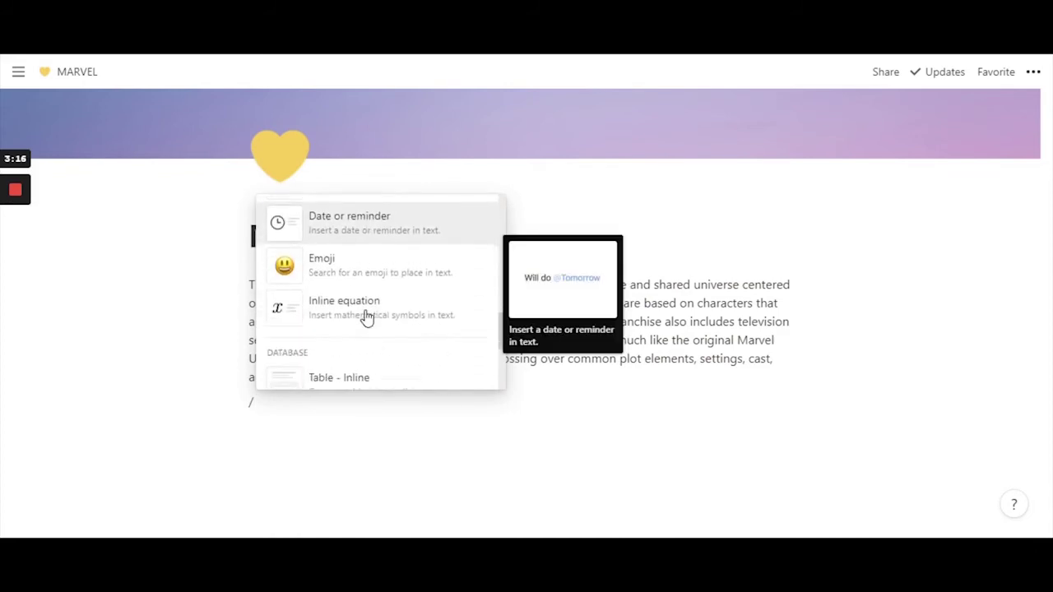
scroll(367, 282, down, 2)
scroll(322, 259, up, 2)
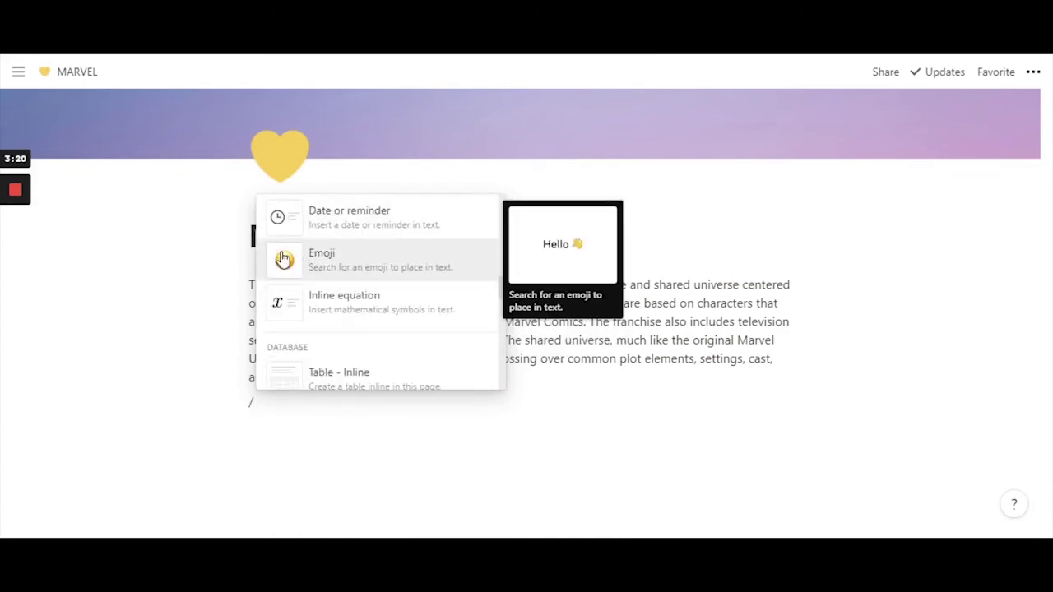
scroll(375, 303, down, 2)
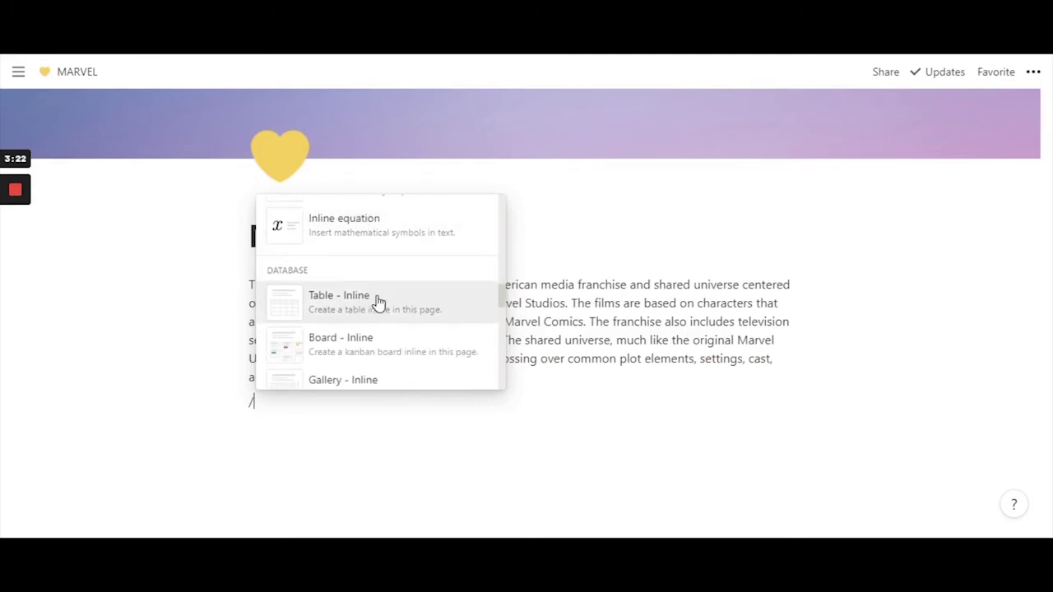
scroll(354, 300, down, 2)
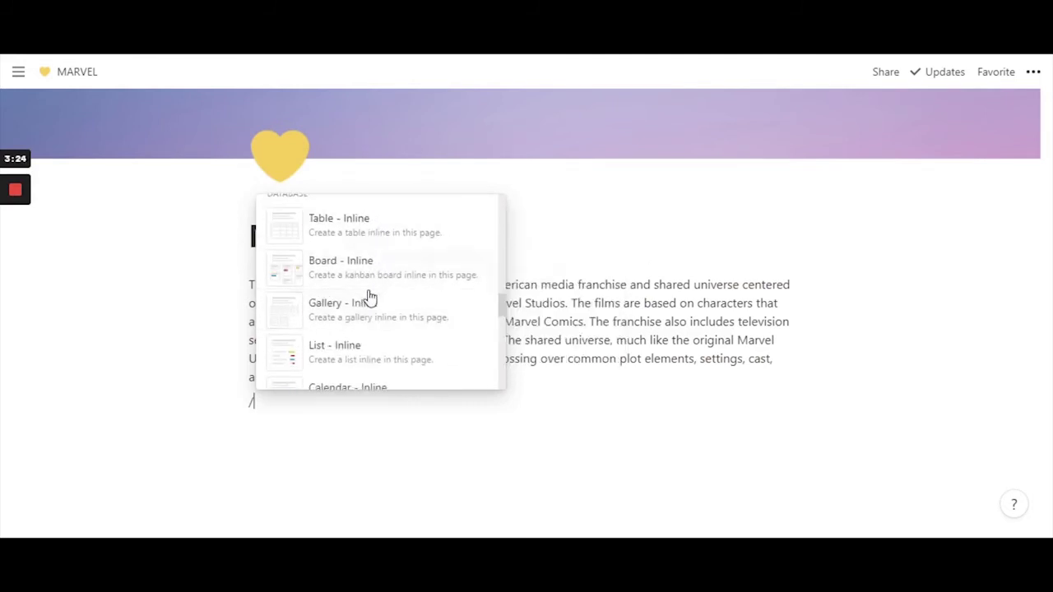
scroll(369, 300, down, 2)
scroll(370, 307, down, 3)
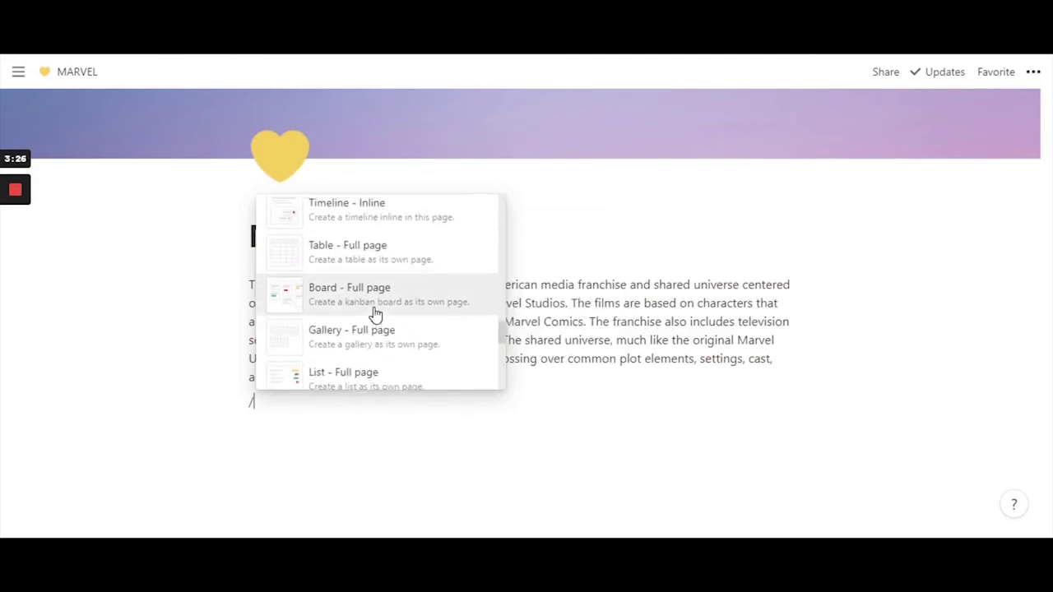
scroll(369, 312, up, 5)
scroll(362, 282, down, 2)
scroll(366, 280, down, 5)
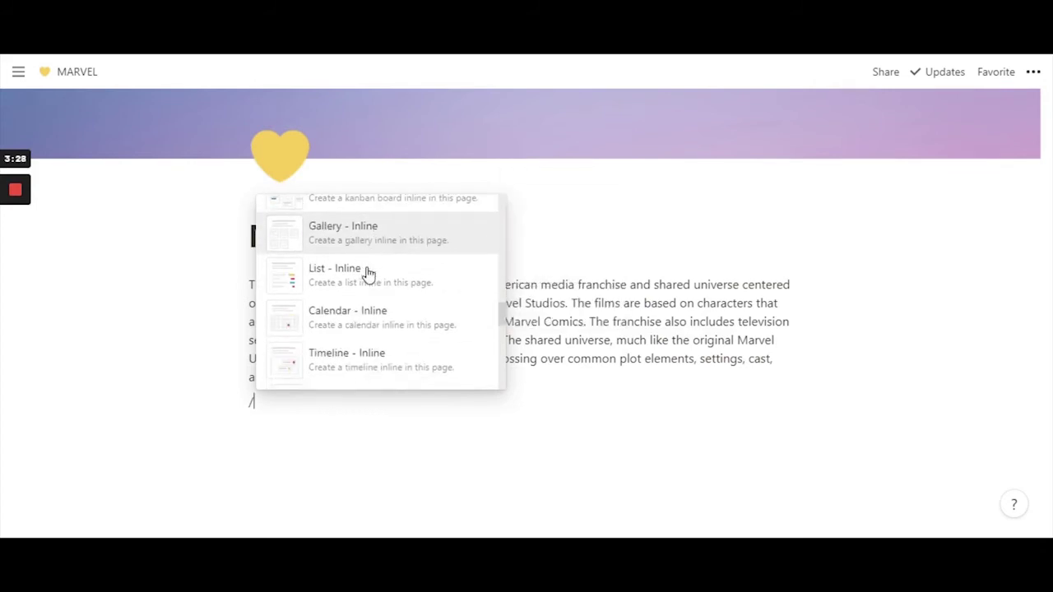
scroll(370, 282, down, 4)
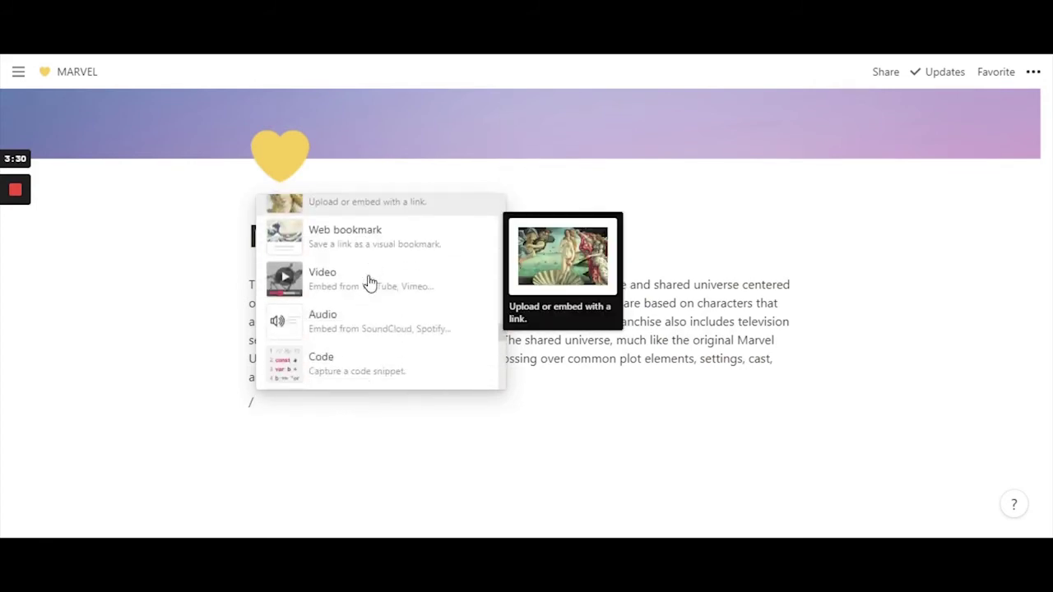
scroll(370, 282, up, 1)
scroll(368, 305, down, 1)
scroll(368, 320, down, 6)
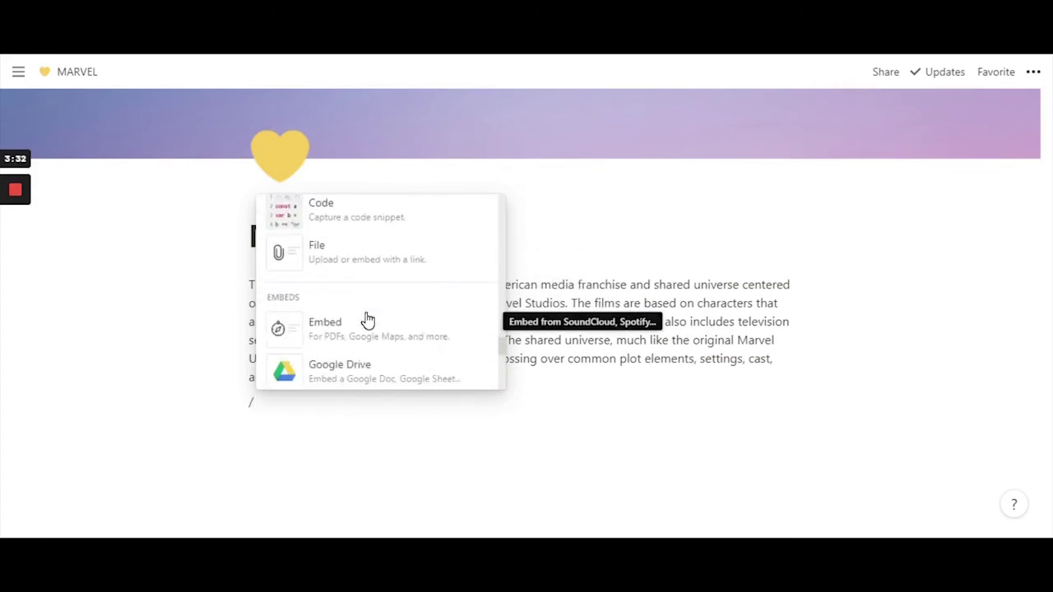
scroll(374, 322, up, 7)
scroll(372, 321, up, 5)
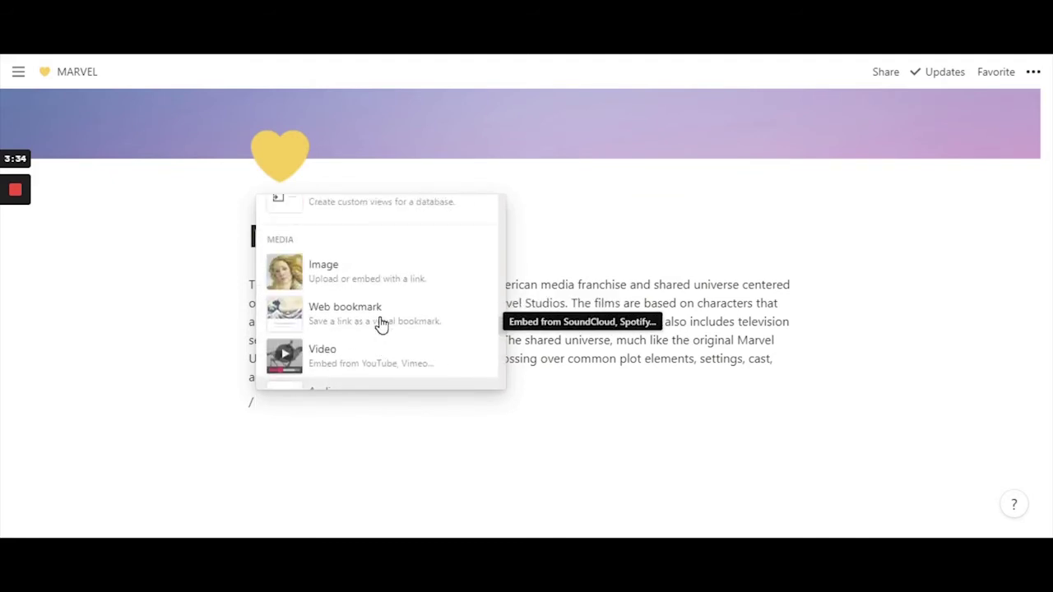
scroll(378, 322, up, 4)
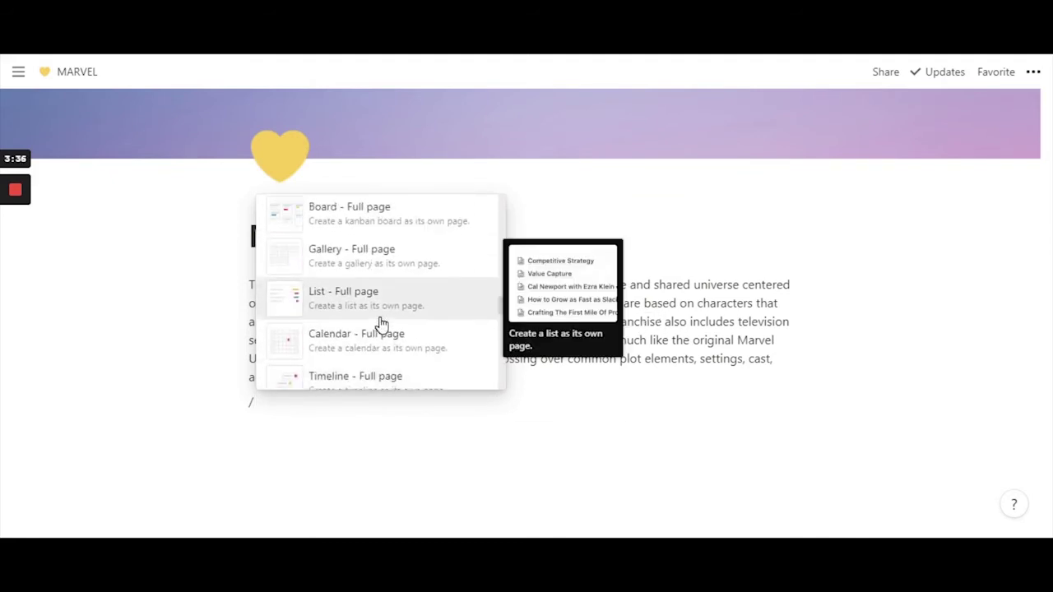
scroll(372, 320, up, 3)
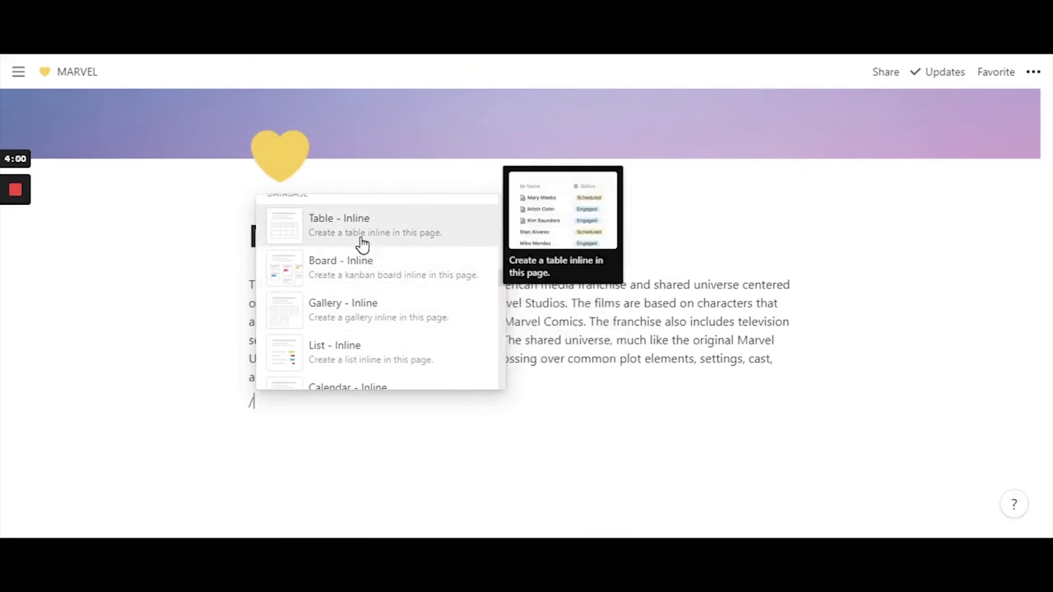
scroll(354, 238, up, 1)
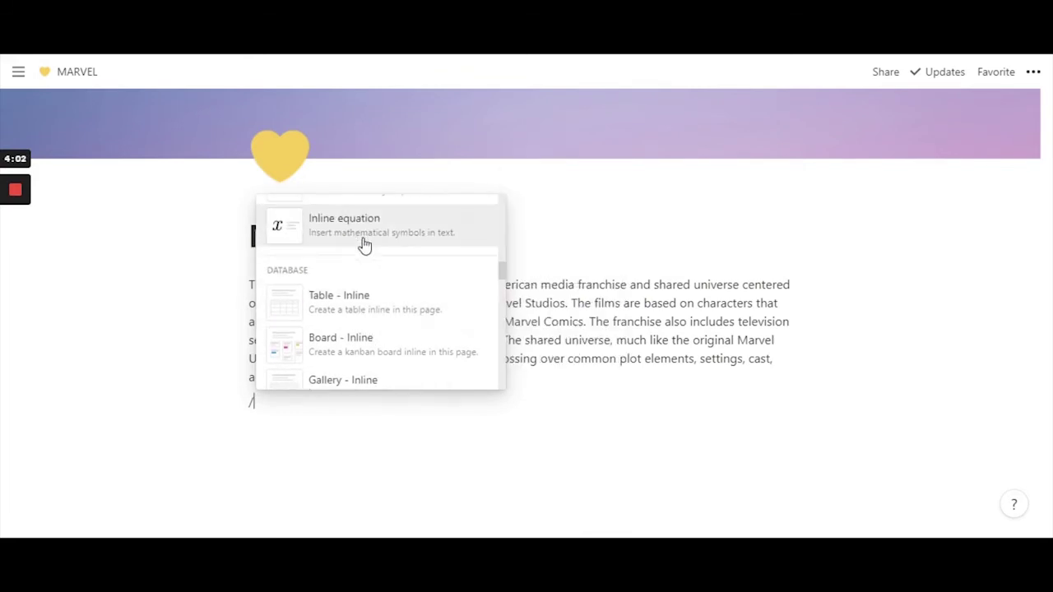
scroll(366, 303, down, 1)
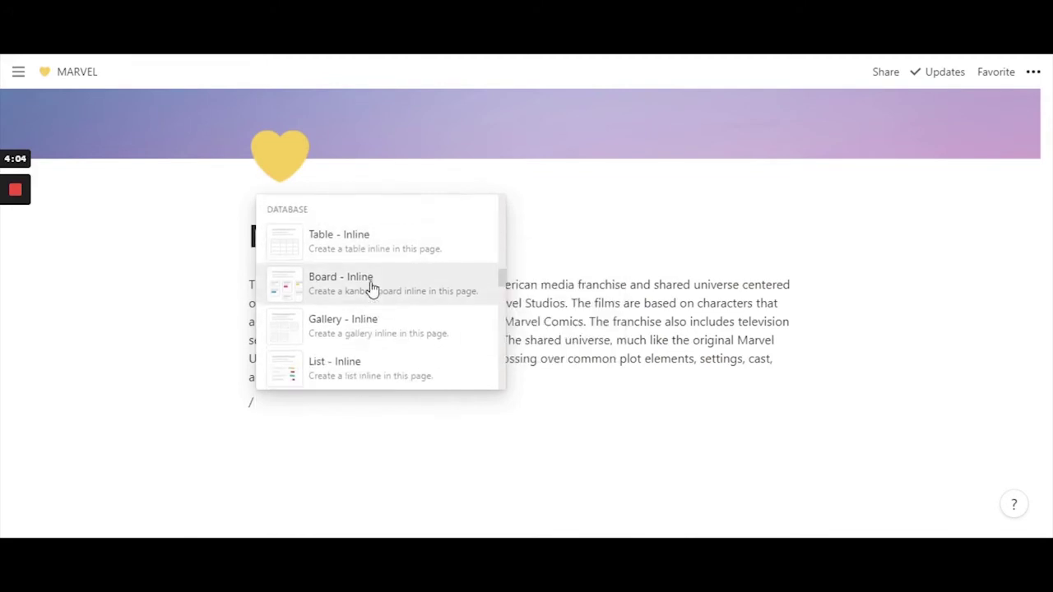
scroll(371, 288, up, 1)
- Insert an inline table, narrow its Name column, widen Tags, and title it CHARACTERS
click(367, 303)
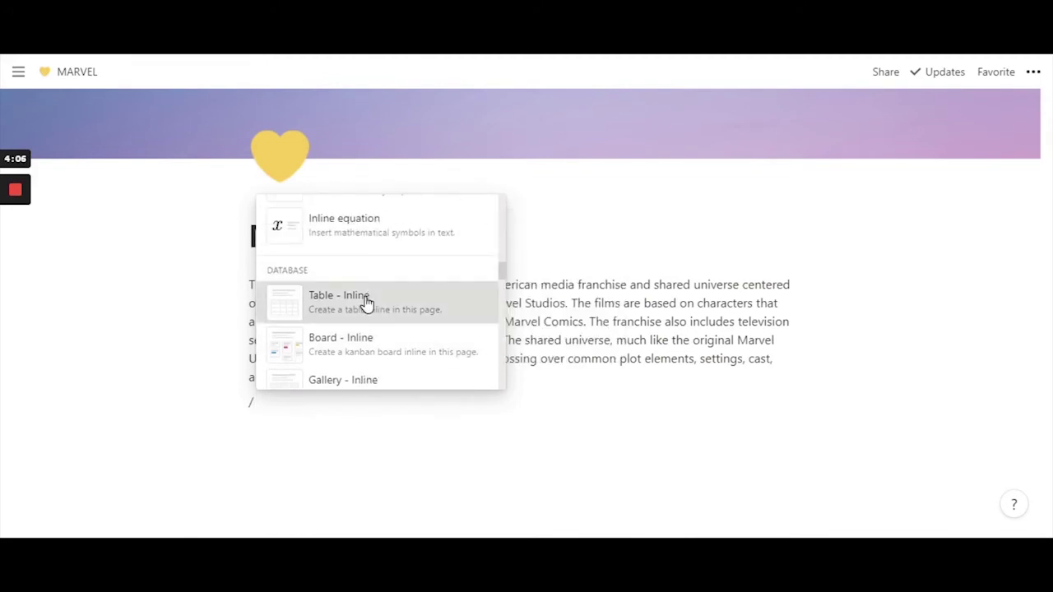
scroll(512, 338, down, 3)
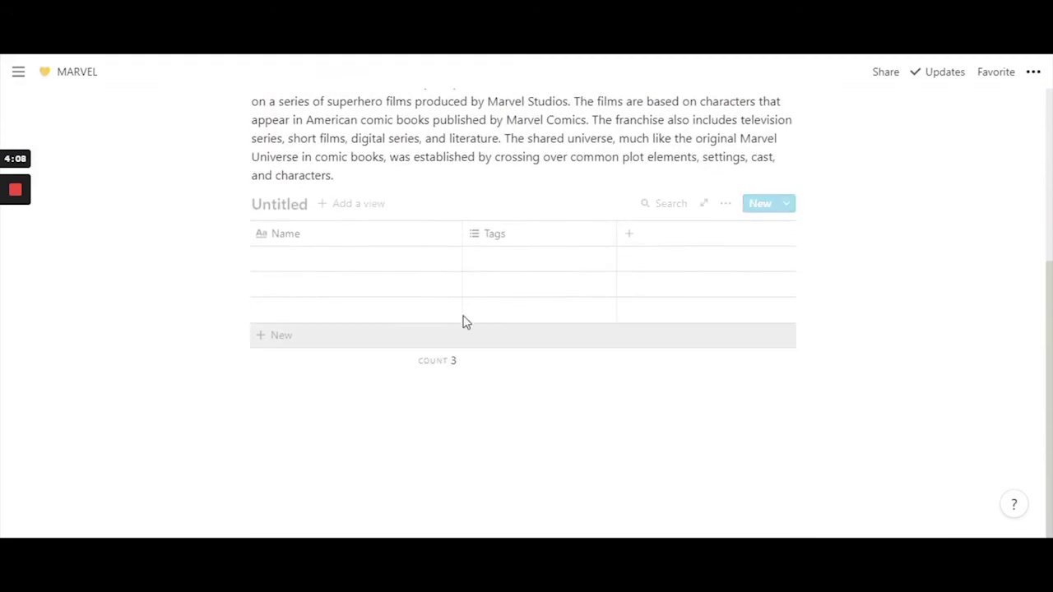
drag(463, 238, 442, 239)
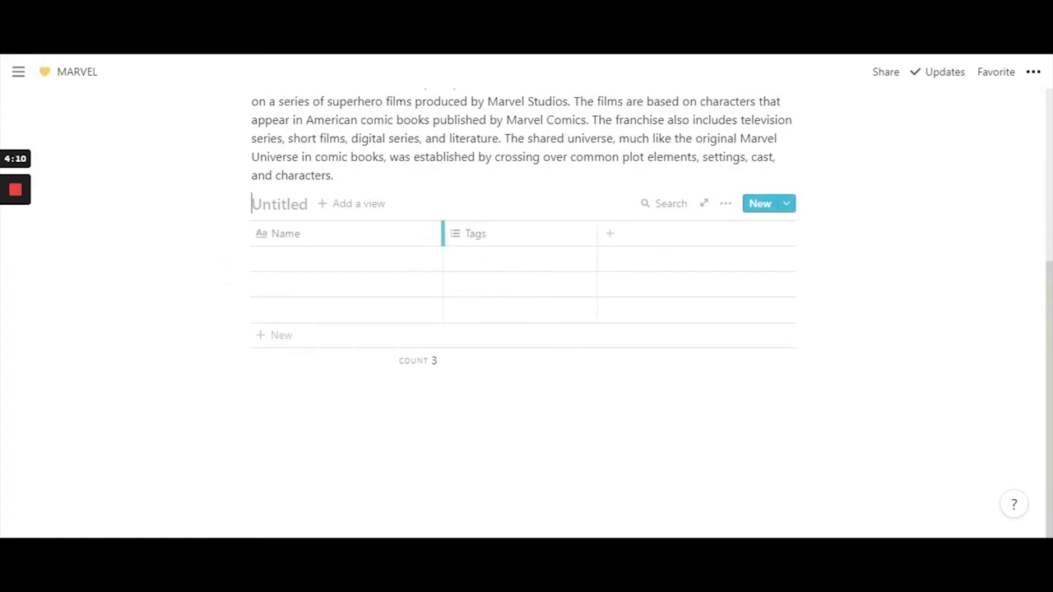
drag(608, 250, 630, 250)
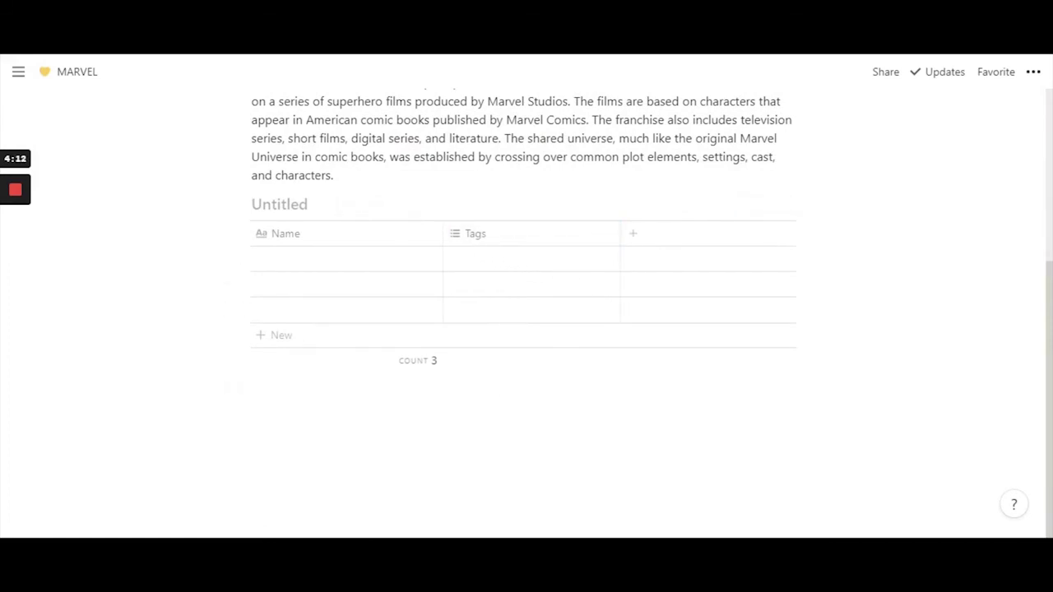
click(412, 384)
scroll(335, 331, up, 2)
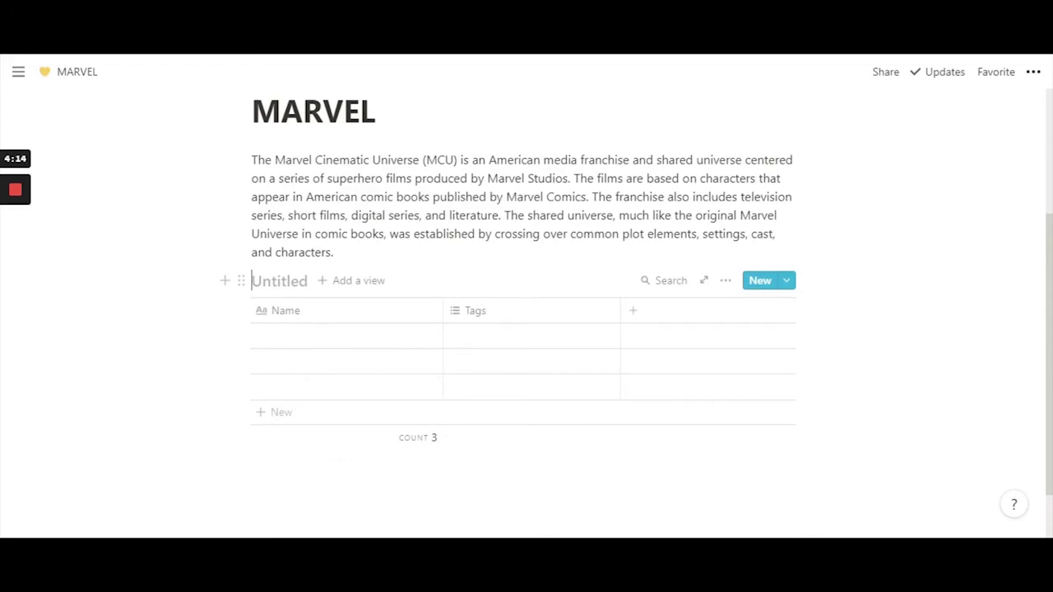
text(CHA)
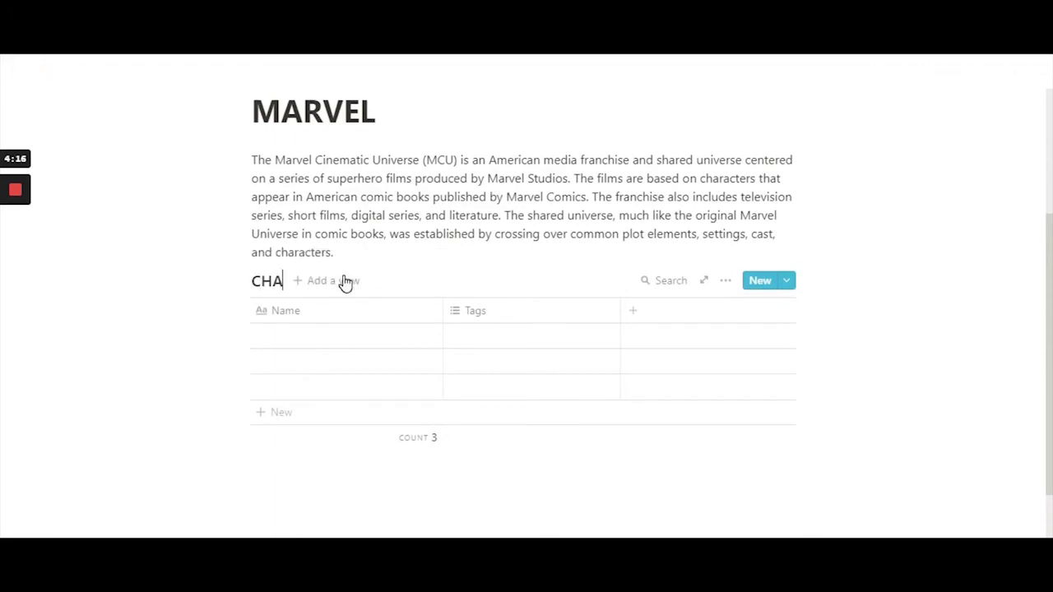
text(RACTERS)
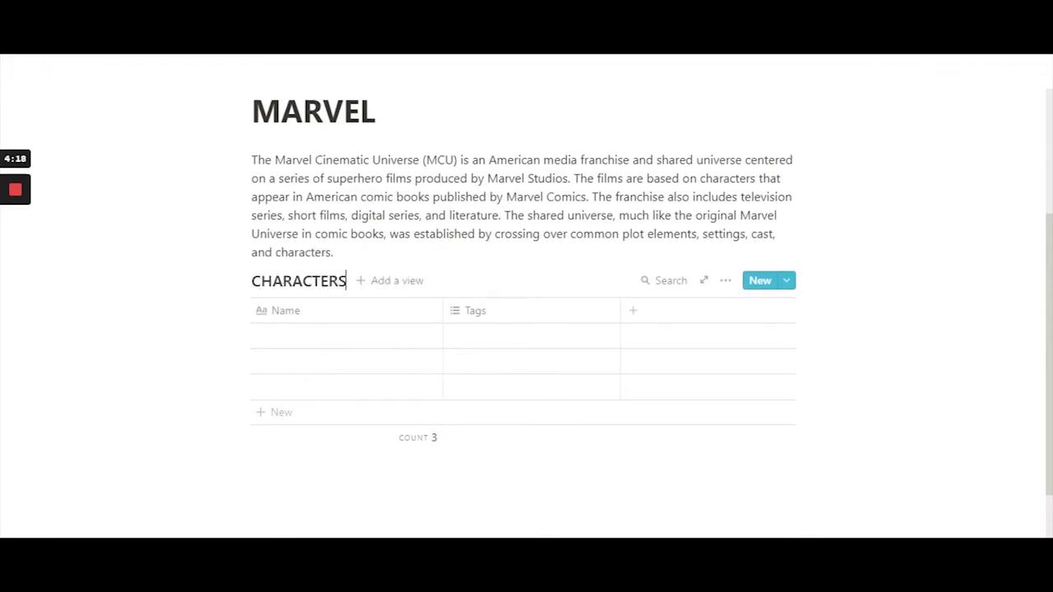
- Add three new columns to the CHARACTERS table after Tags
click(504, 320)
click(640, 311)
click(637, 317)
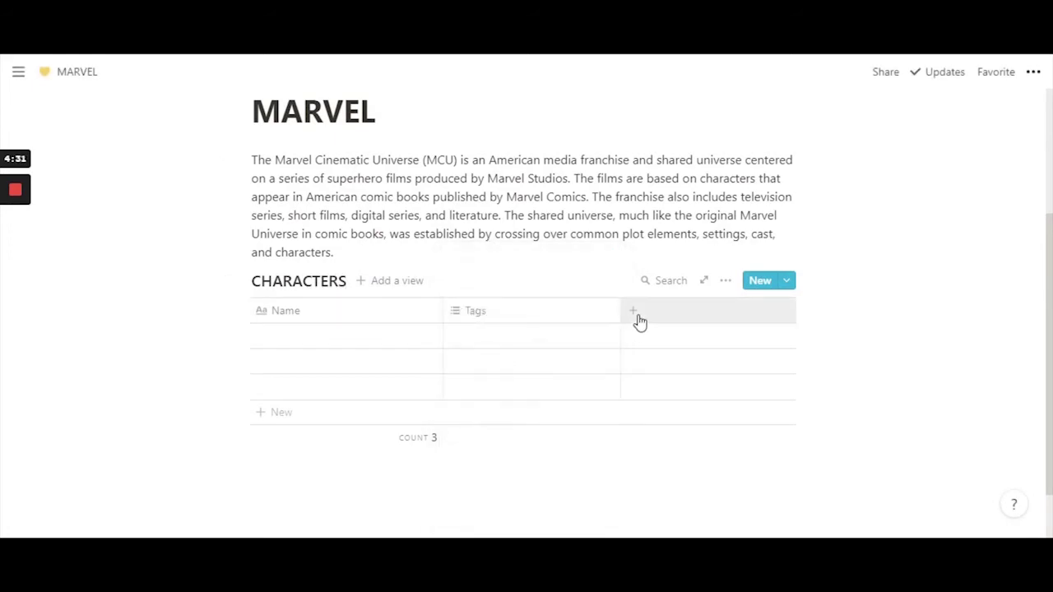
click(557, 306)
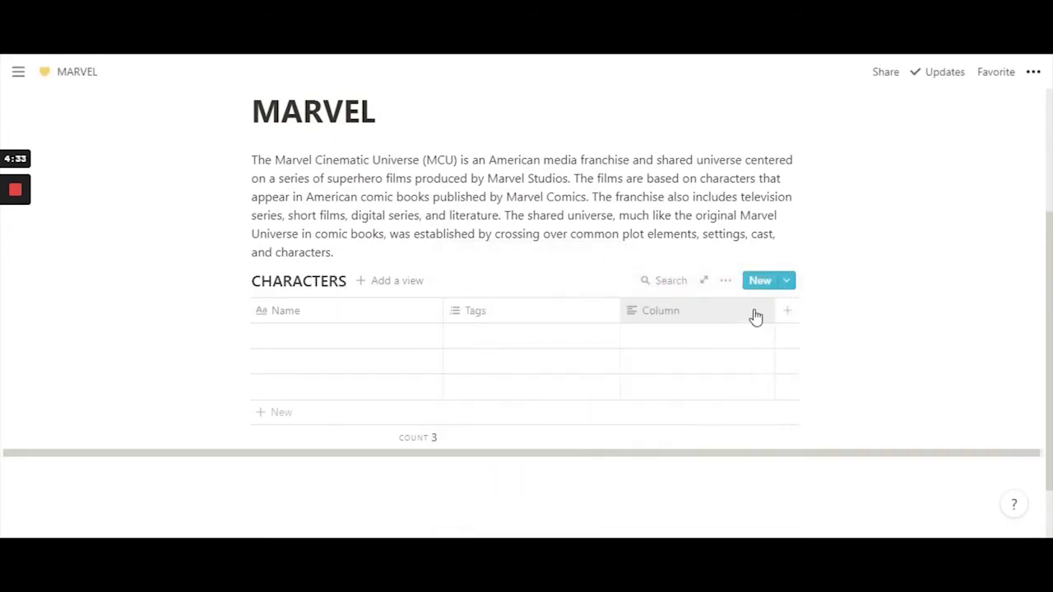
click(787, 312)
click(1025, 304)
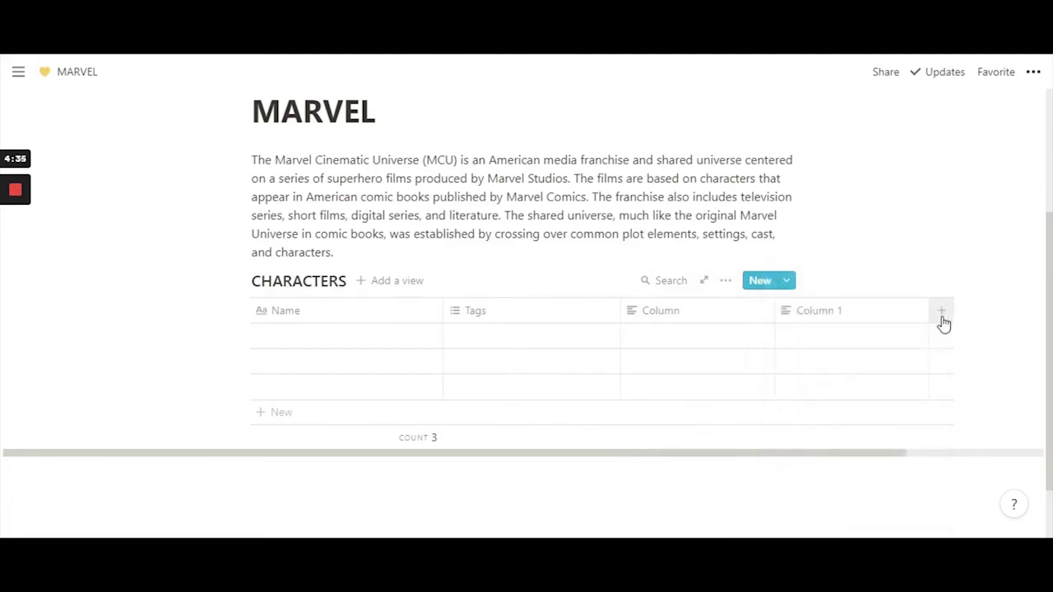
click(942, 318)
key(Escape)
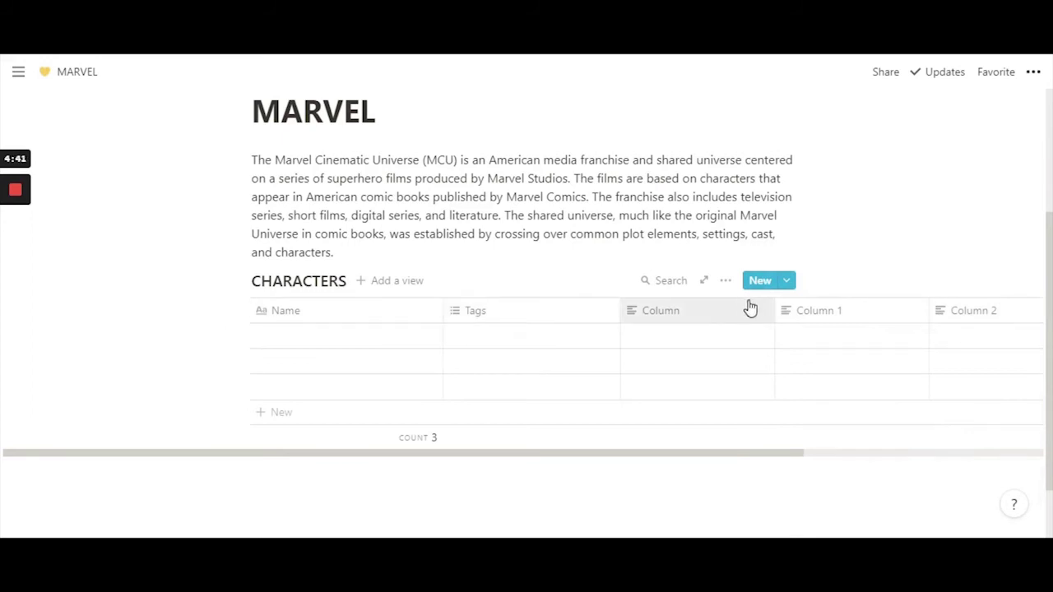
- Rename the column called Column to Iron Man
click(702, 316)
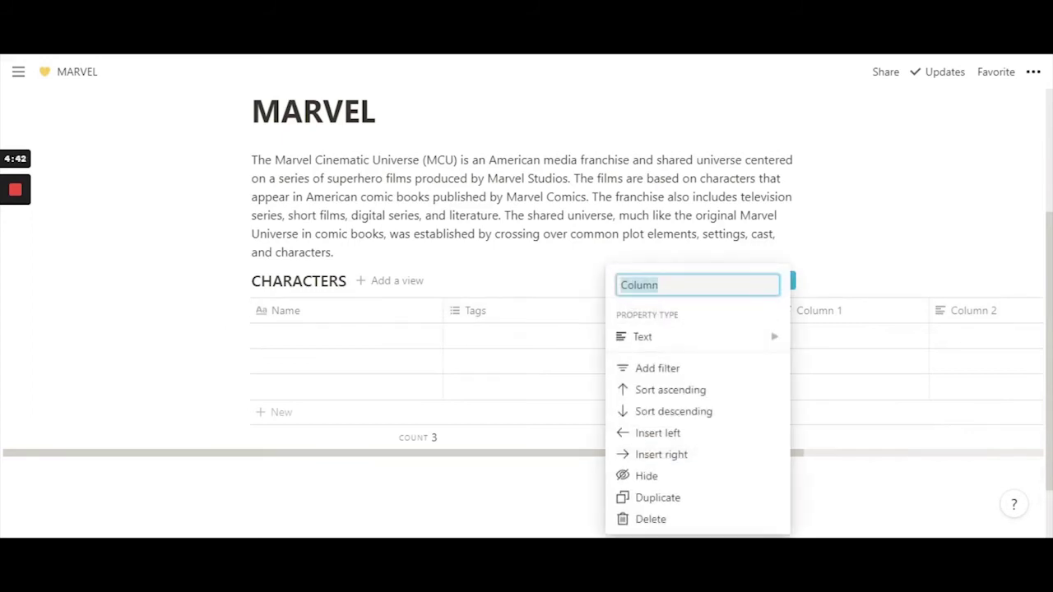
click(651, 222)
click(681, 321)
click(659, 285)
drag(659, 284, 578, 289)
key(BackSpace)
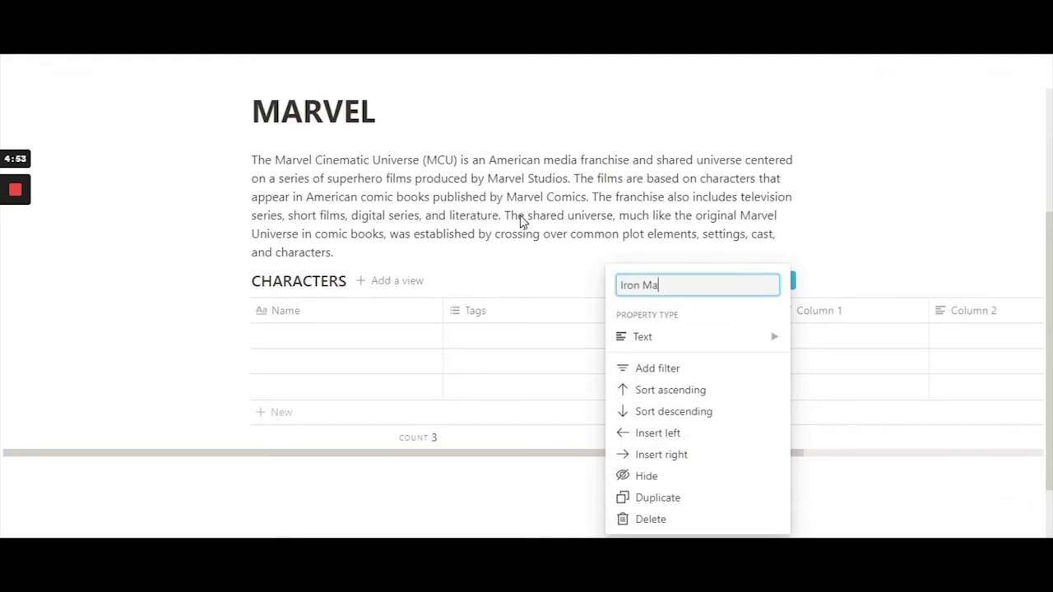
key(Return)
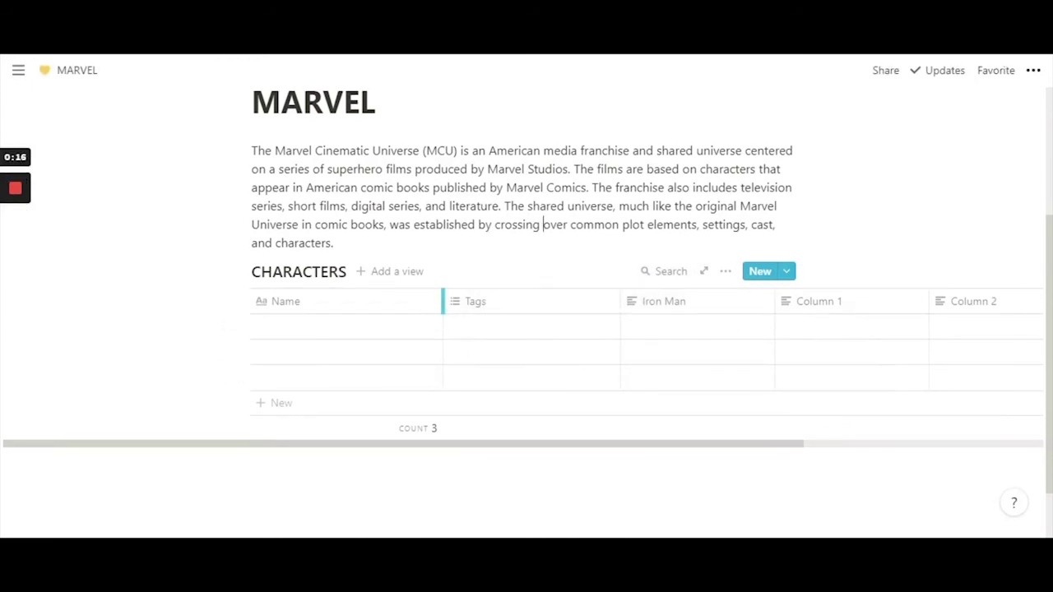
- Narrow Name, Iron Man, Column 1 and Column 2, and move Iron Man before Tags
drag(442, 301, 397, 301)
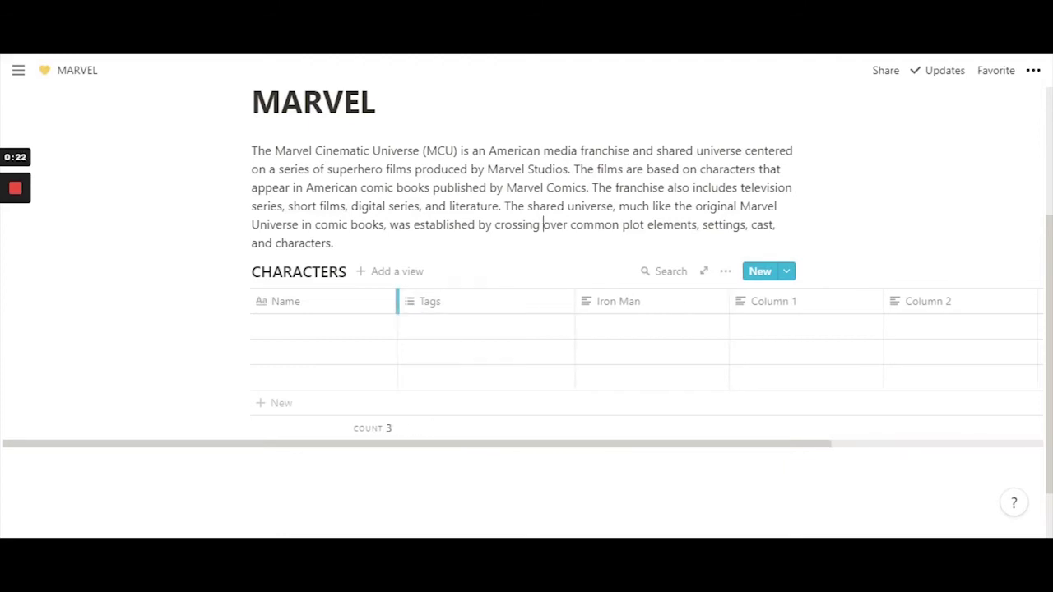
drag(396, 308, 324, 311)
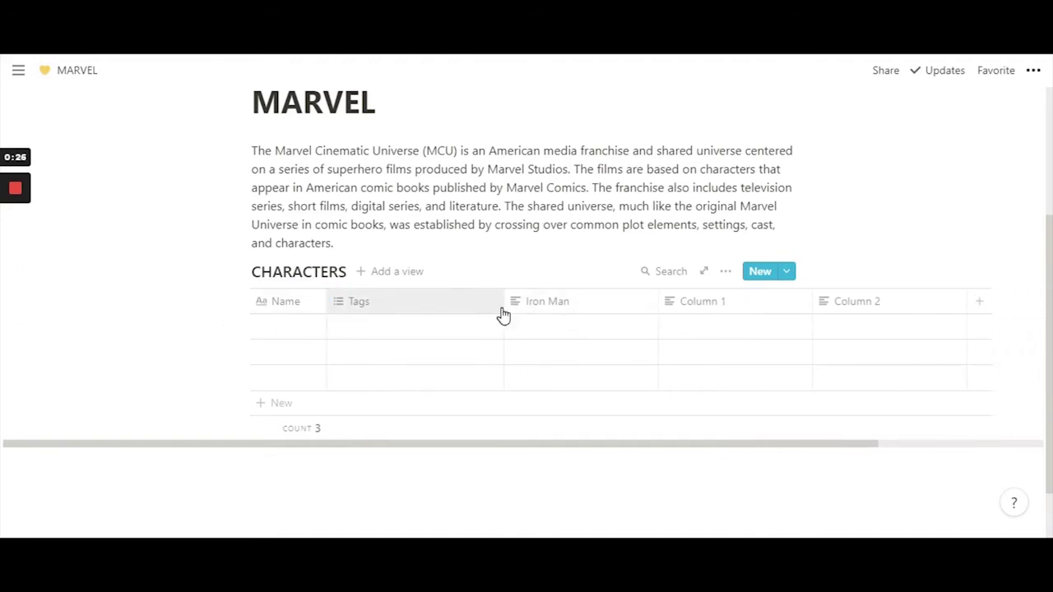
drag(503, 315, 414, 316)
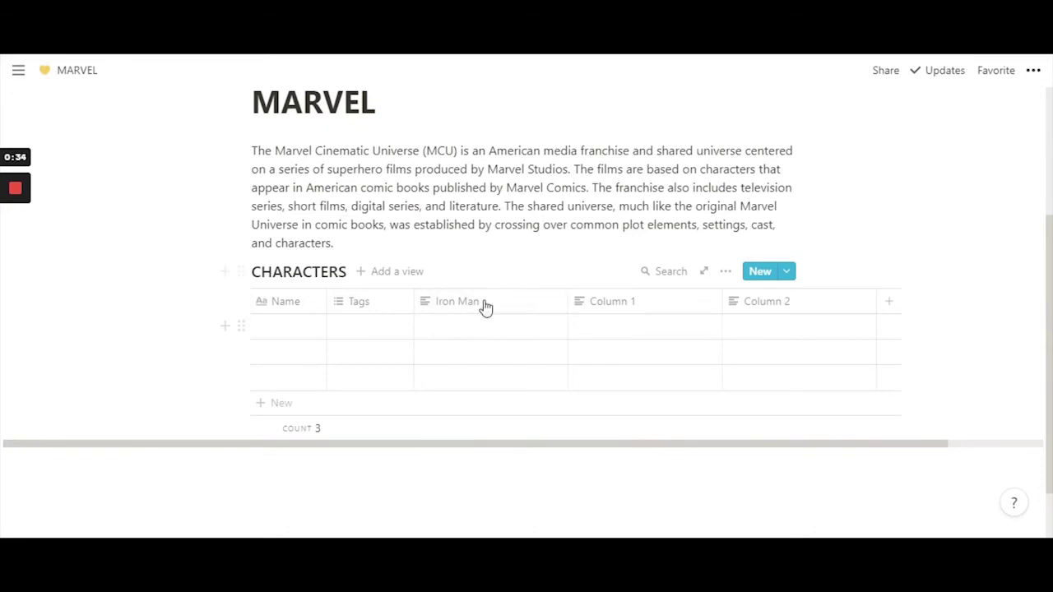
drag(485, 306, 423, 320)
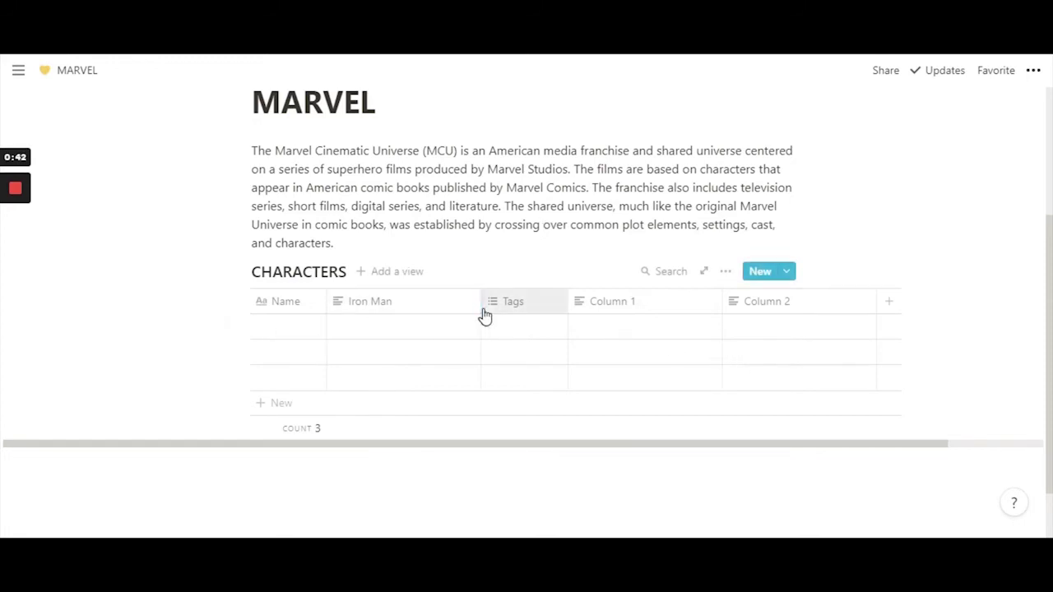
drag(481, 313, 413, 312)
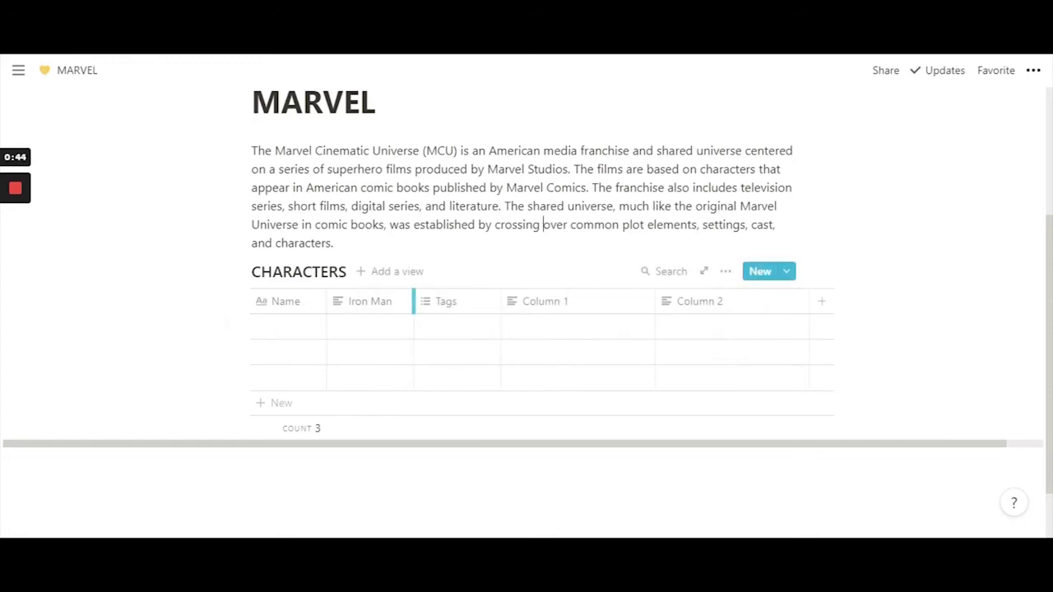
drag(655, 308, 607, 309)
drag(761, 308, 718, 308)
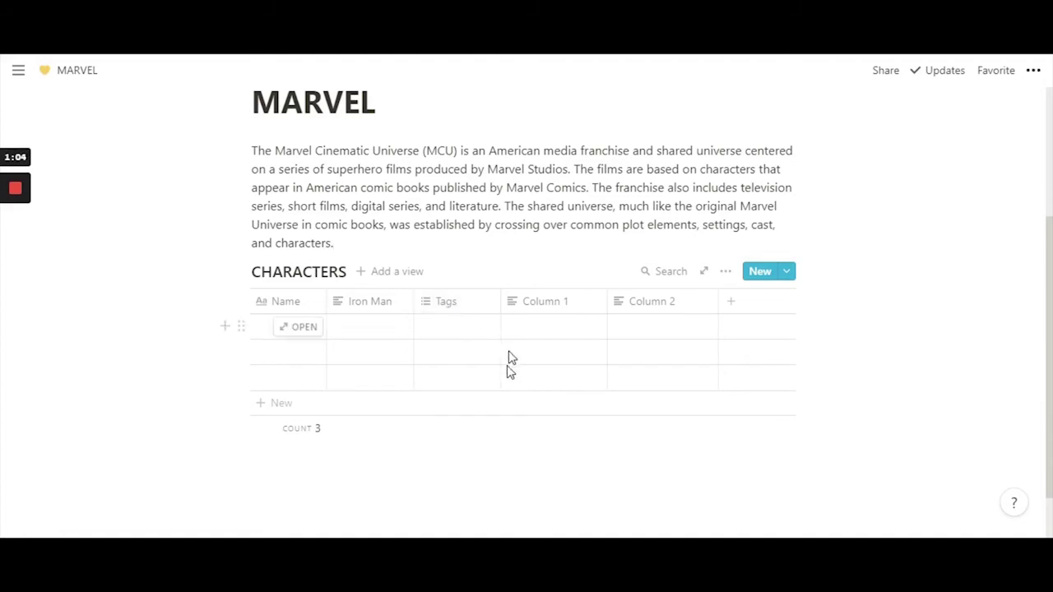
- Open and close the Tags column settings without making changes
click(464, 313)
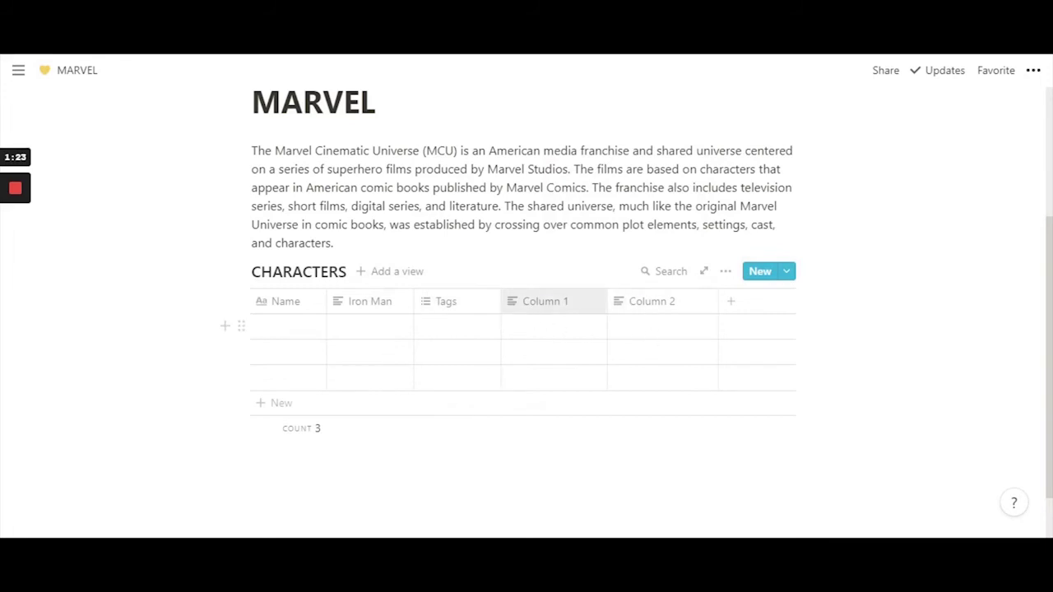
click(452, 308)
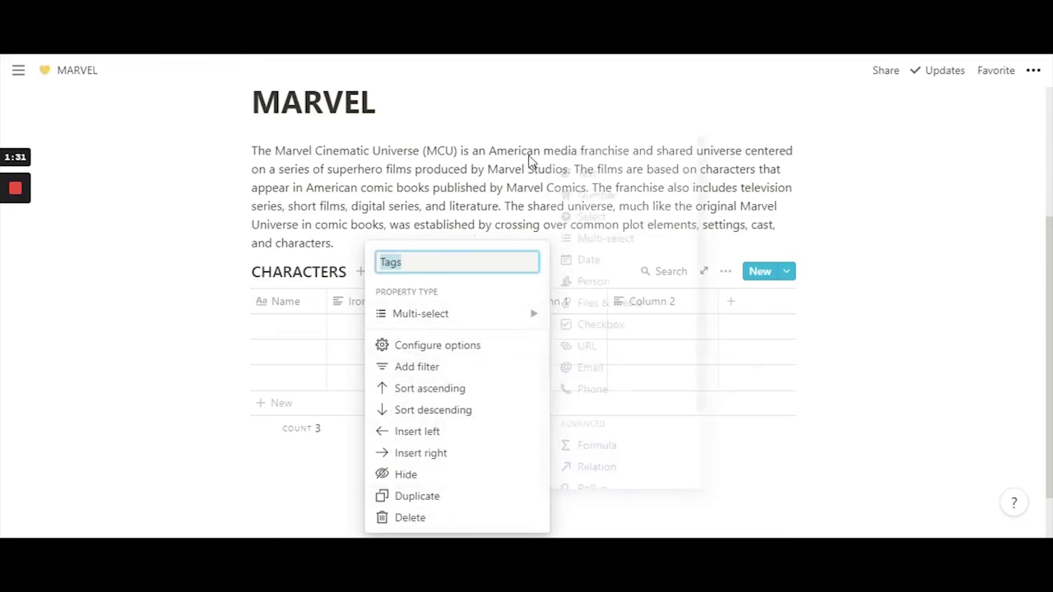
click(532, 160)
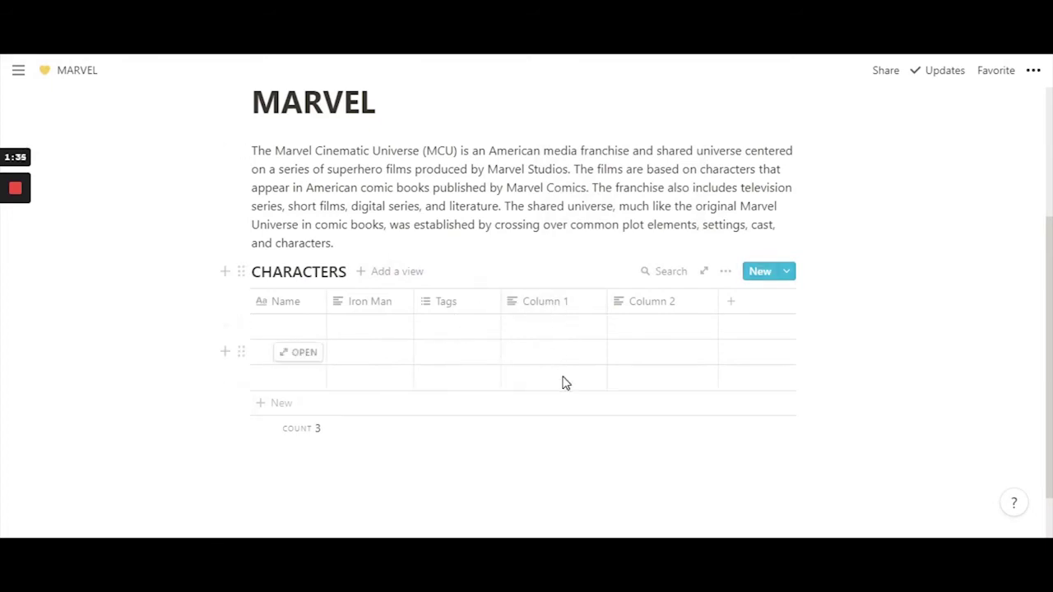
click(458, 311)
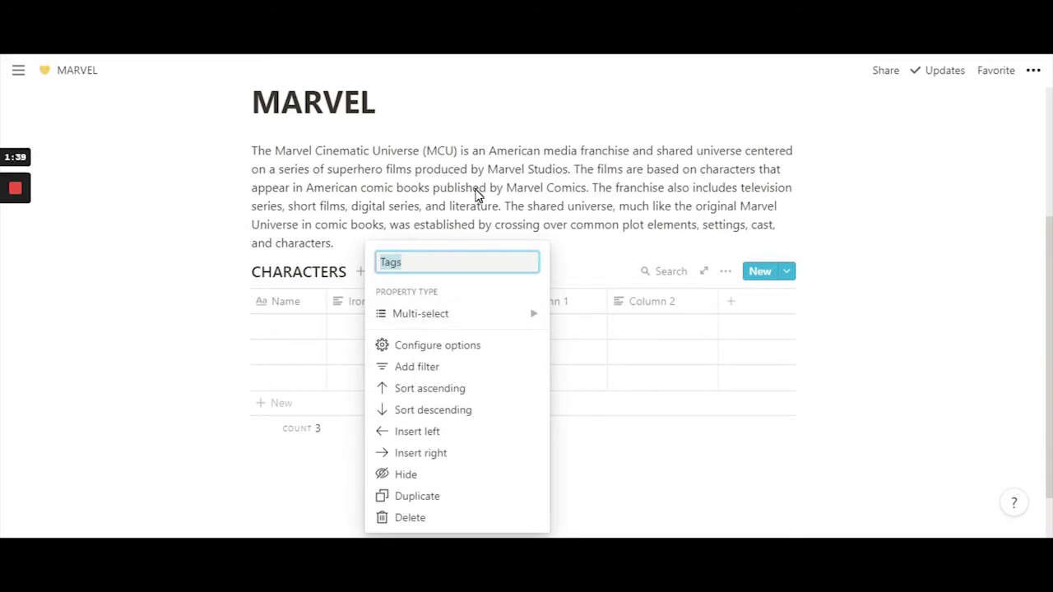
click(477, 194)
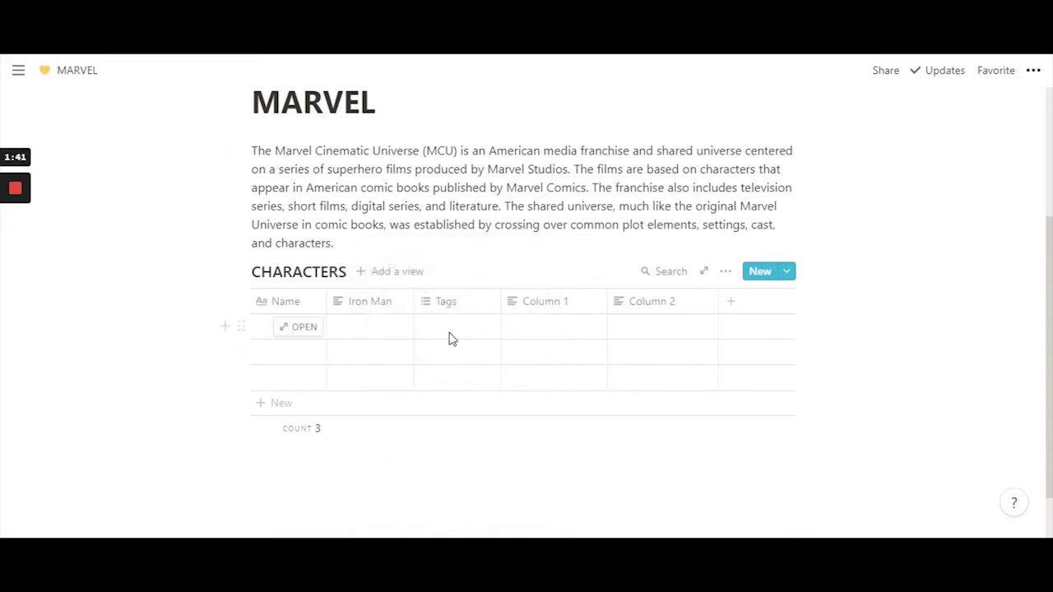
- Add the tags Iron Man and Hulk to the first row's Tags cell
click(451, 335)
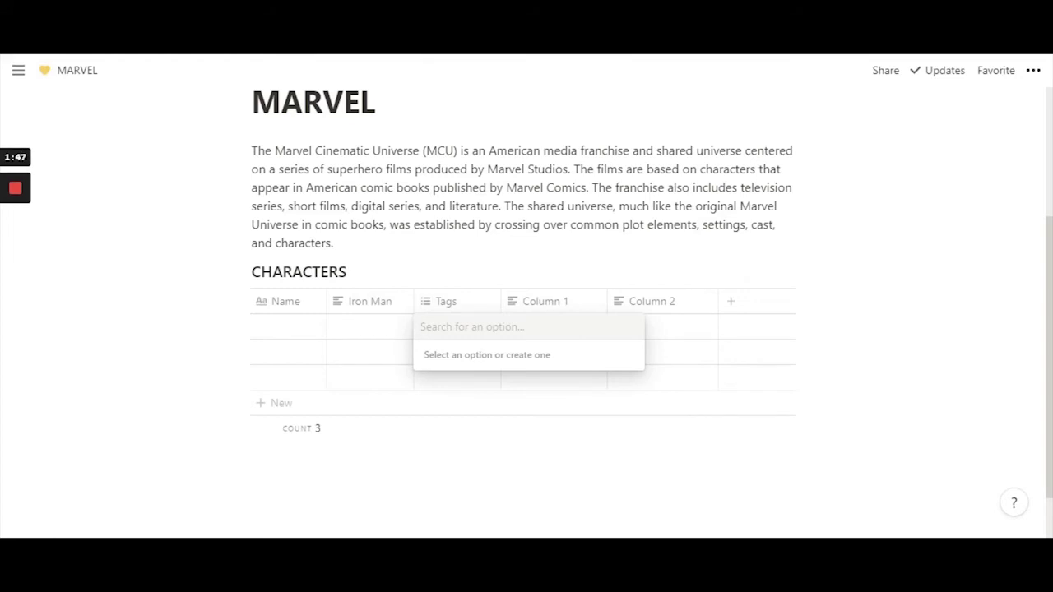
text(Iron Man)
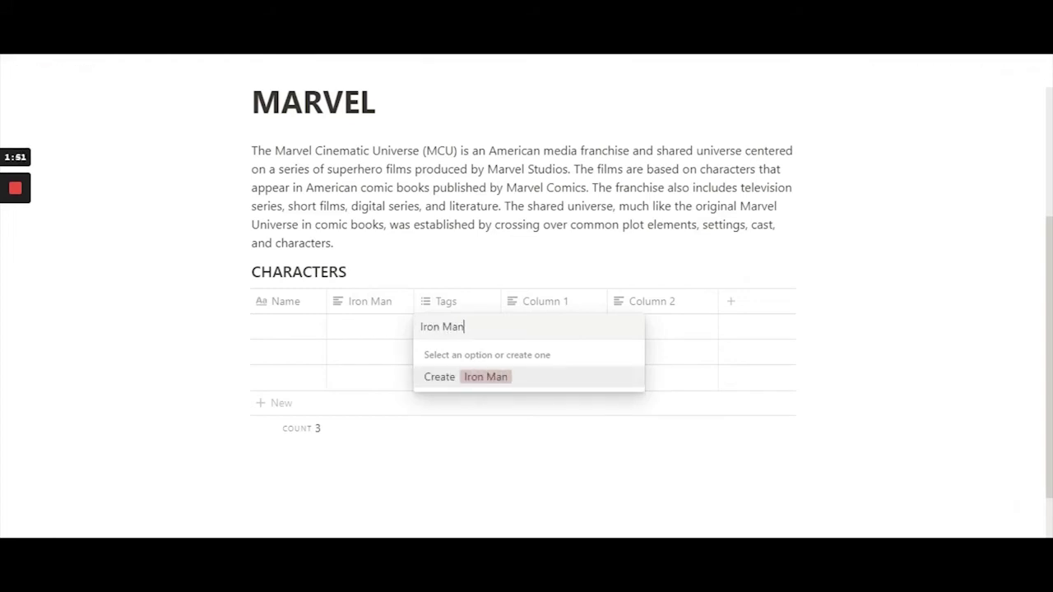
key(Return)
text(Hulk)
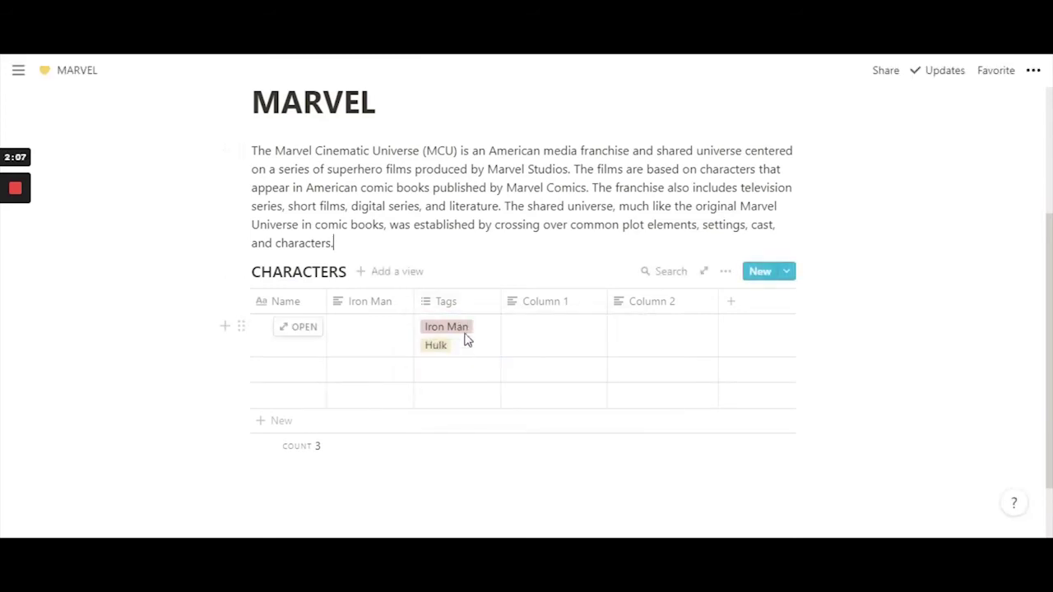
click(461, 304)
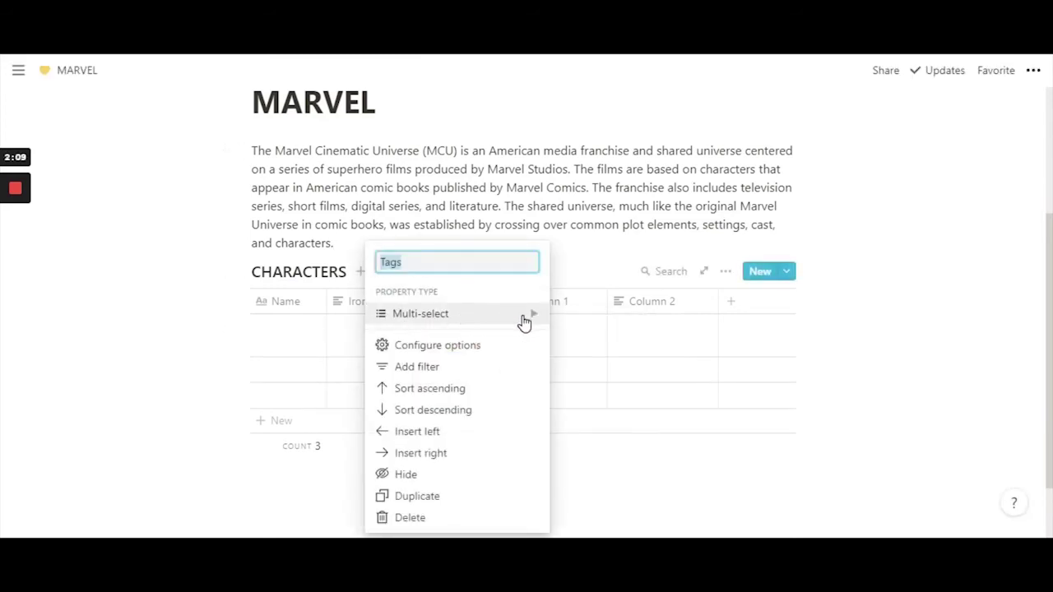
- Change Tags from Multi-select to Select and set the first row's tag to Hulk
click(494, 322)
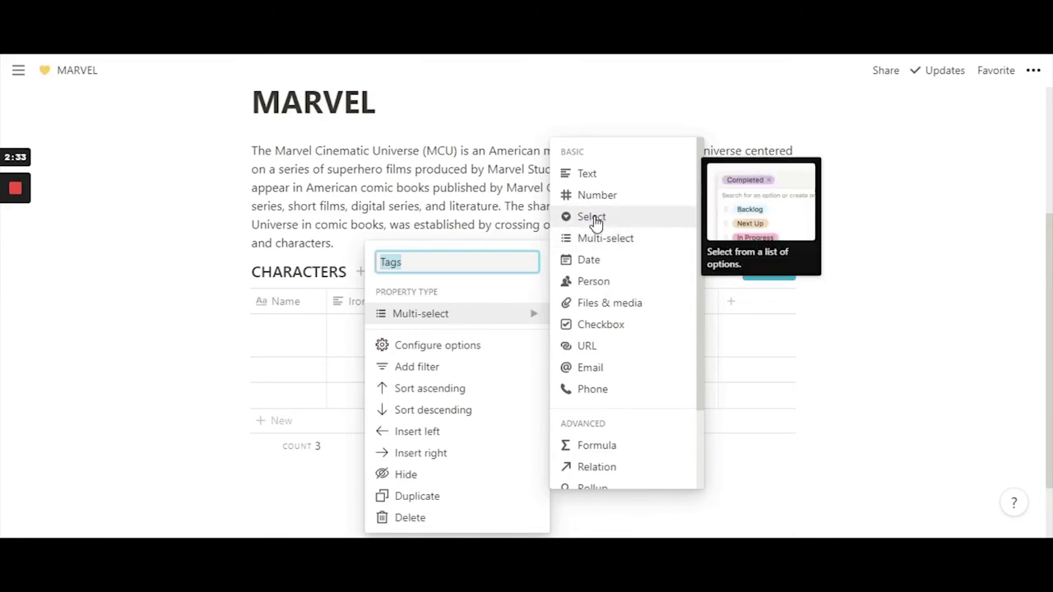
click(593, 219)
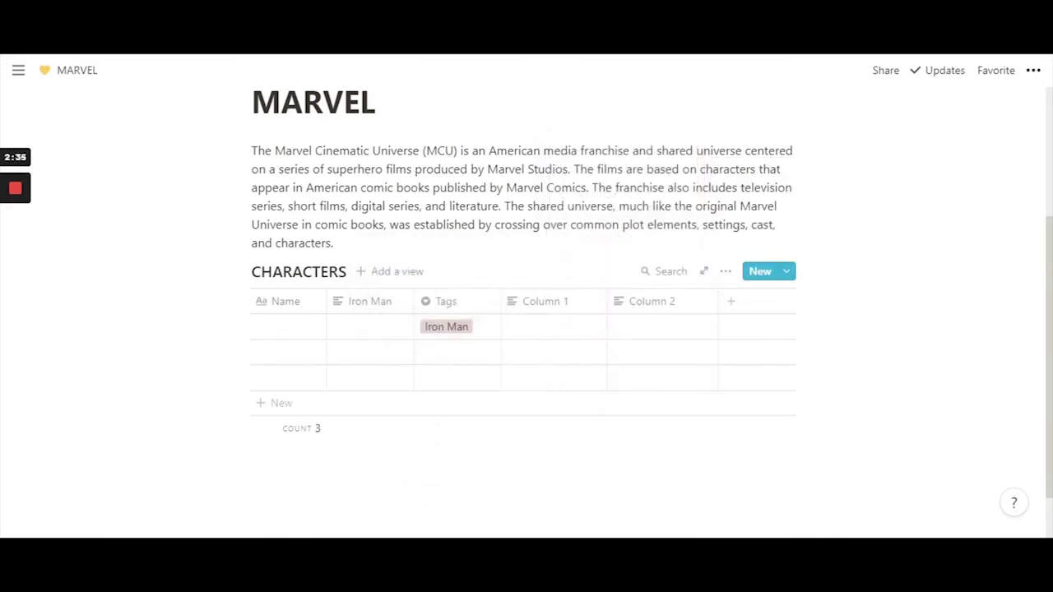
click(456, 333)
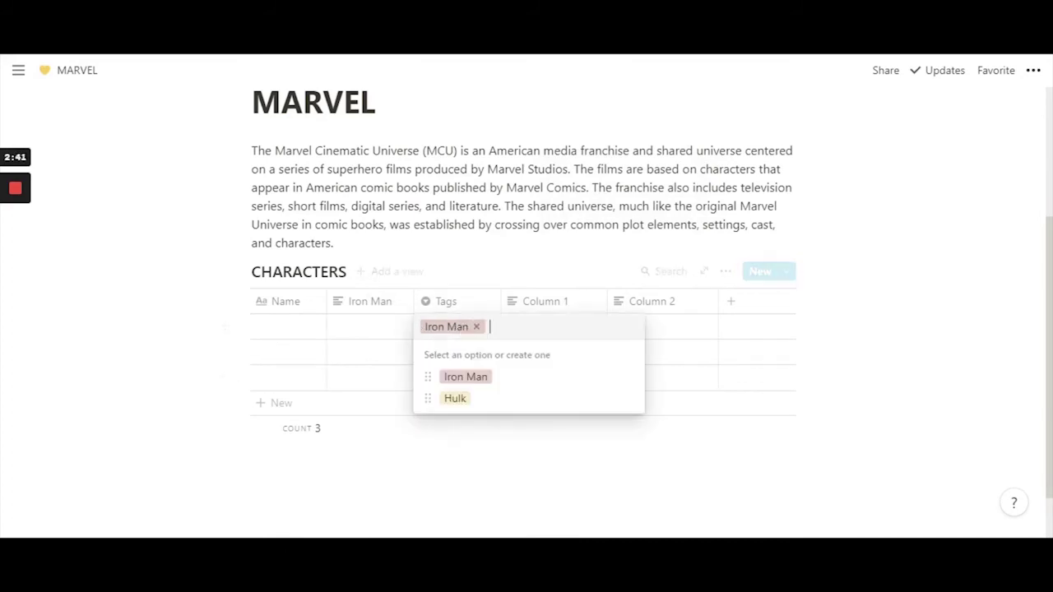
click(458, 403)
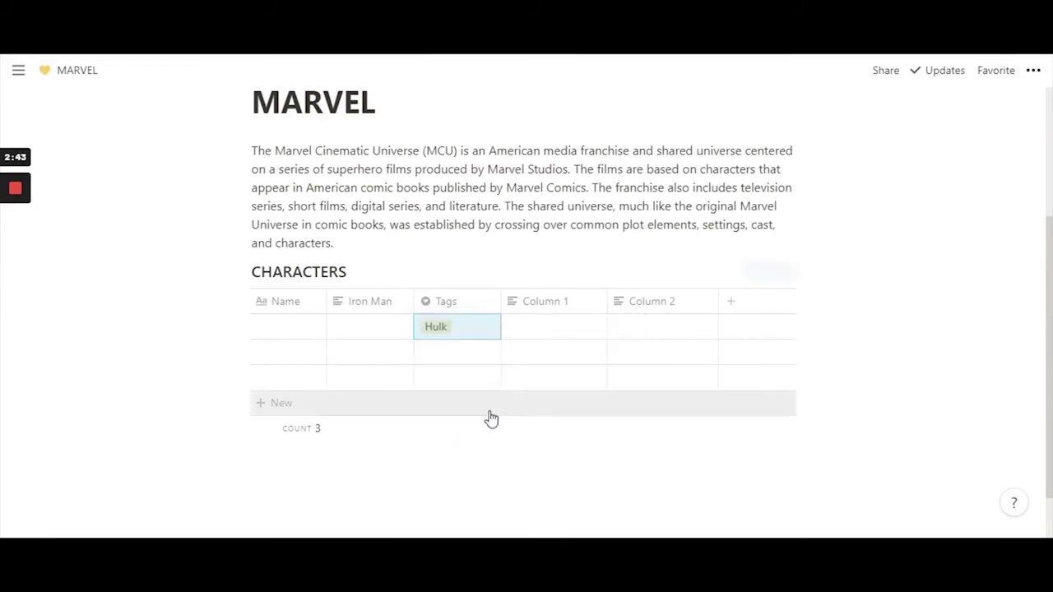
click(491, 453)
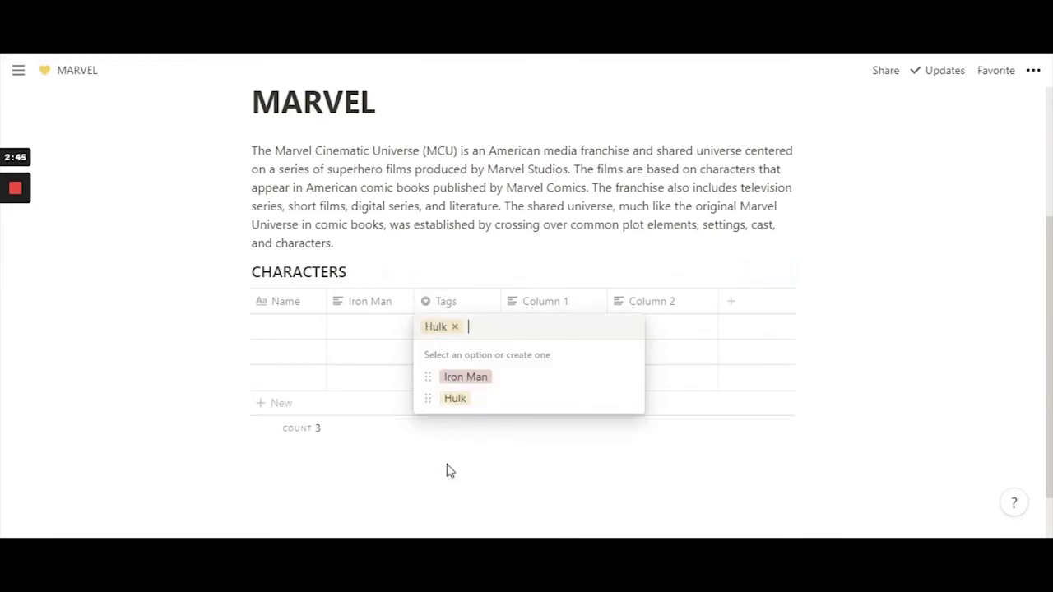
key(Escape)
click(451, 303)
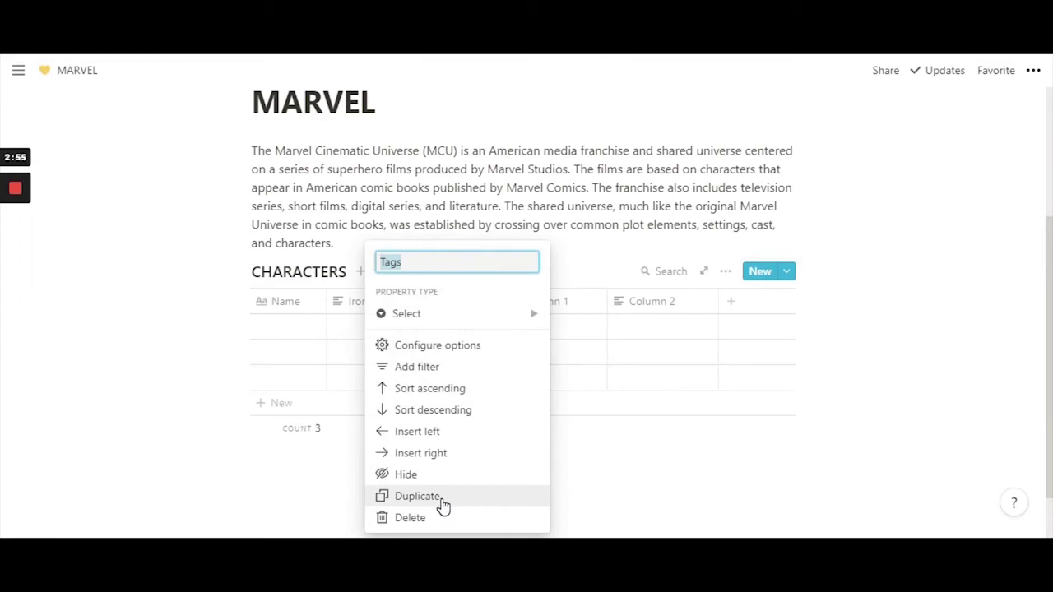
- Duplicate the Tags column, rename the copy MARVEL CHARACTERS, and widen it
click(443, 503)
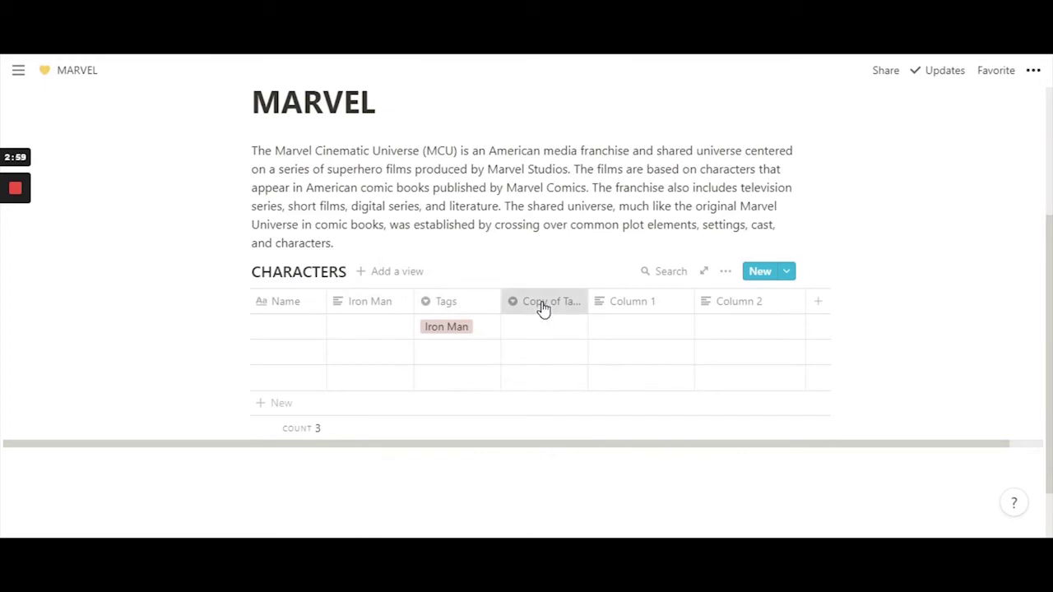
click(543, 307)
key(Escape)
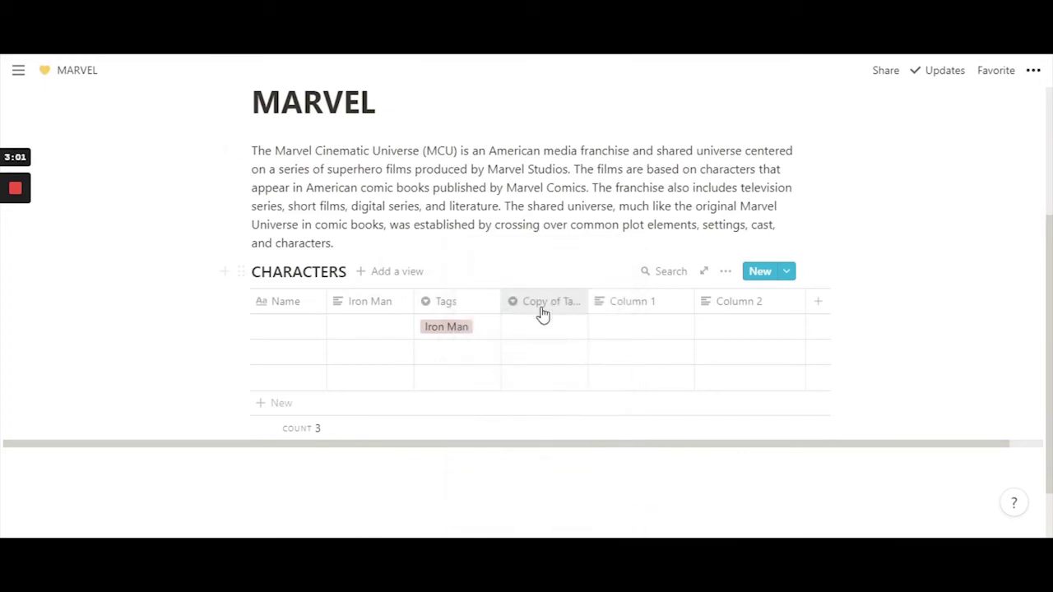
click(537, 312)
click(536, 313)
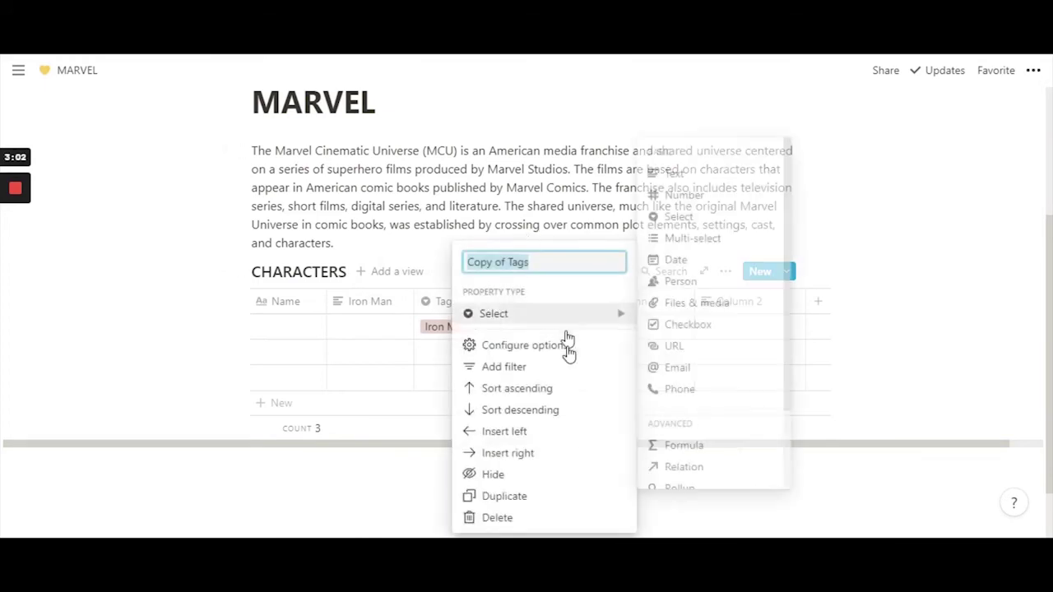
click(568, 242)
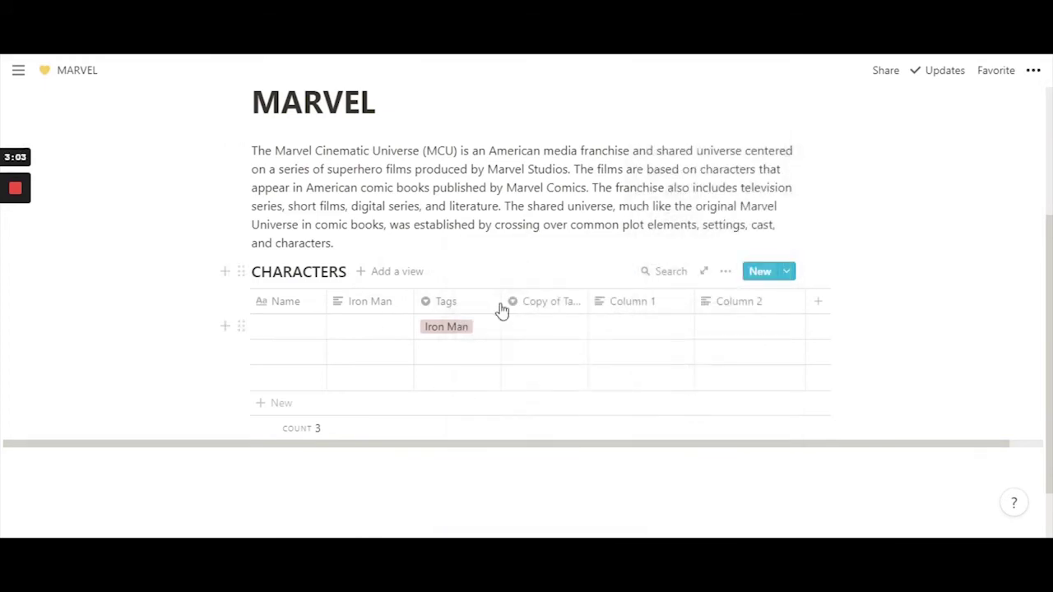
click(545, 305)
click(507, 262)
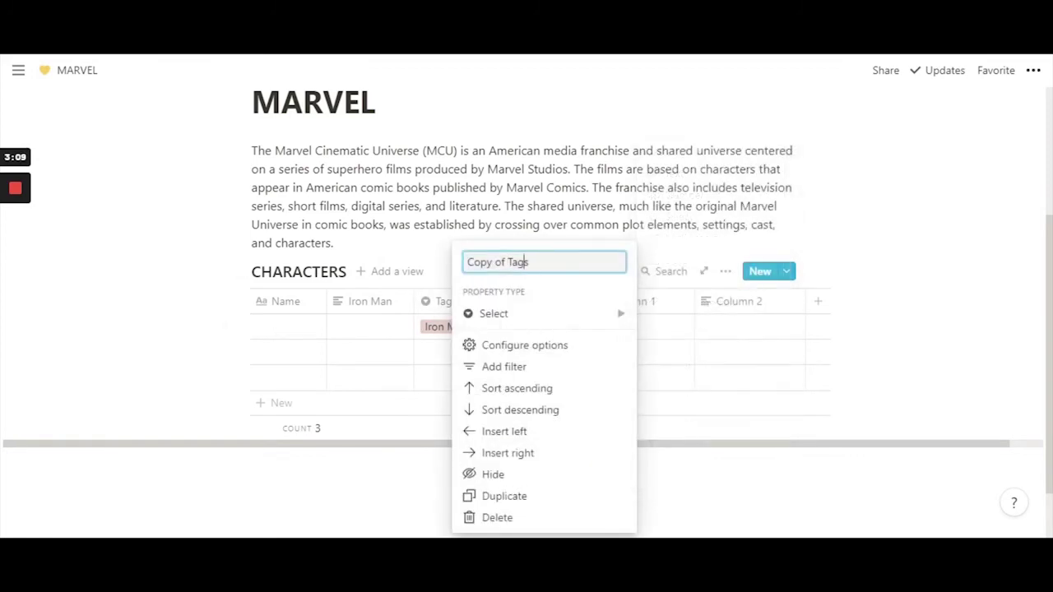
drag(529, 262, 466, 261)
text(MARVEL CHARACT)
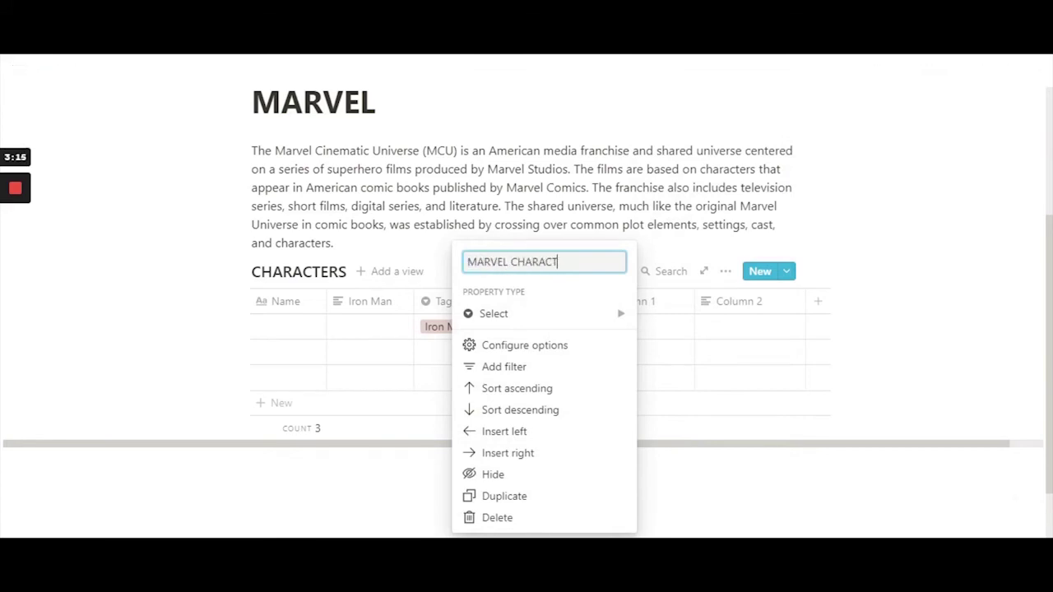
text(ERS)
key(Return)
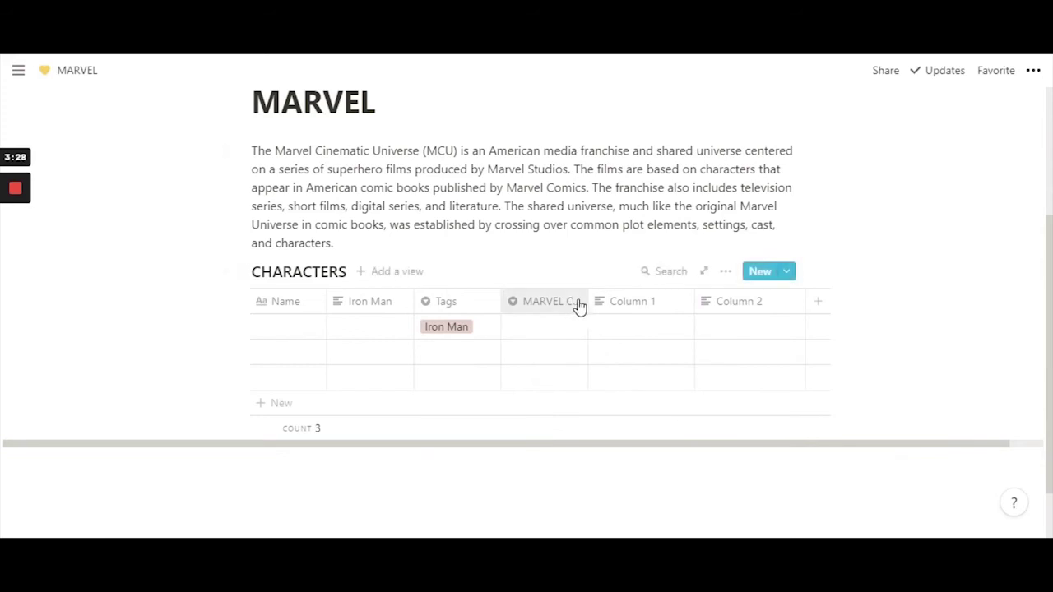
drag(587, 301, 643, 301)
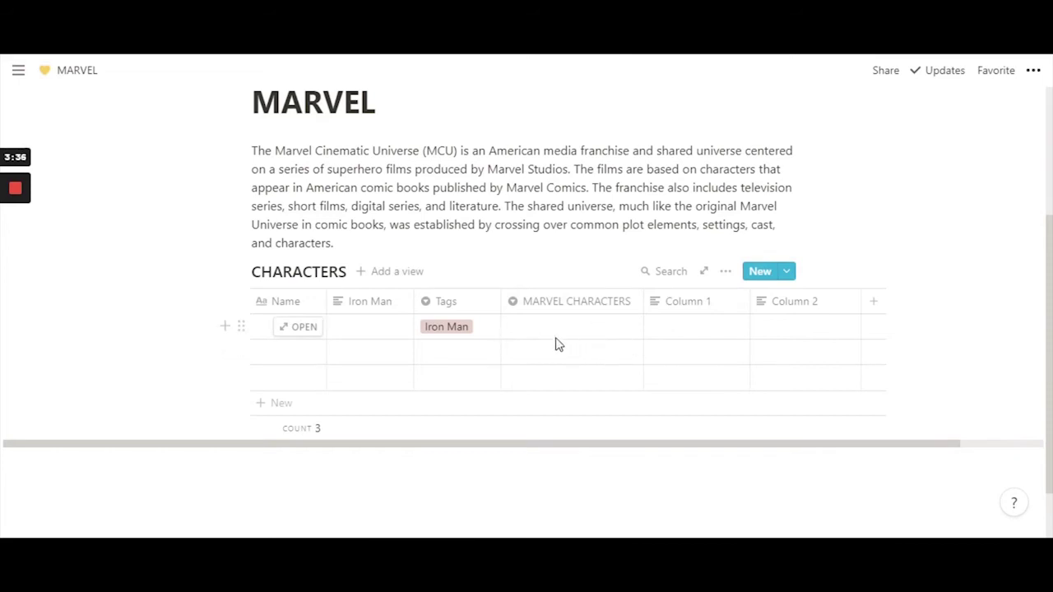
- Keep Iron Man in the first row's Tags and choose Hulk under MARVEL CHARACTERS
click(457, 334)
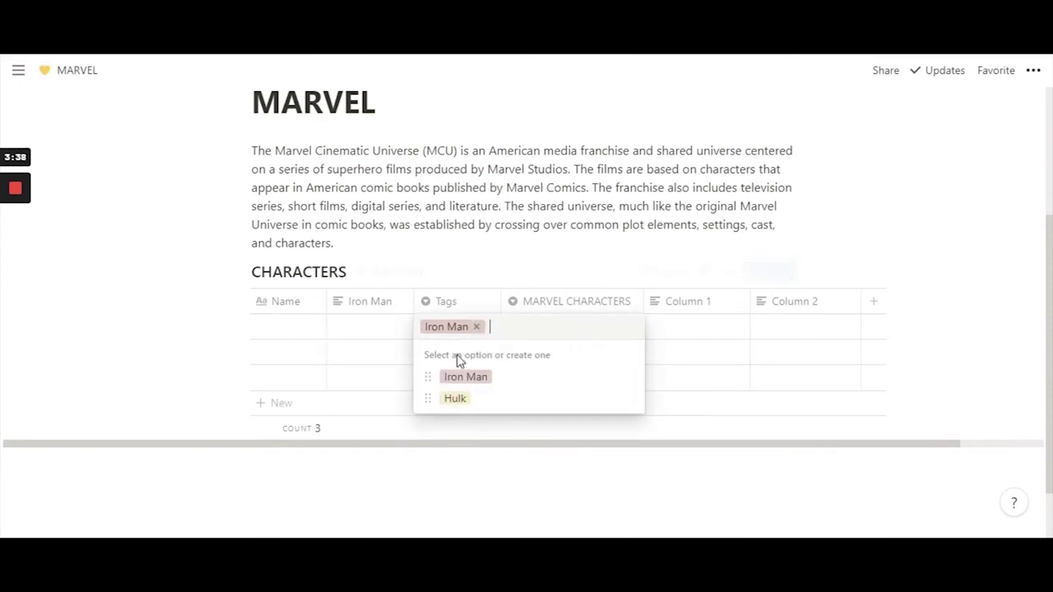
click(532, 257)
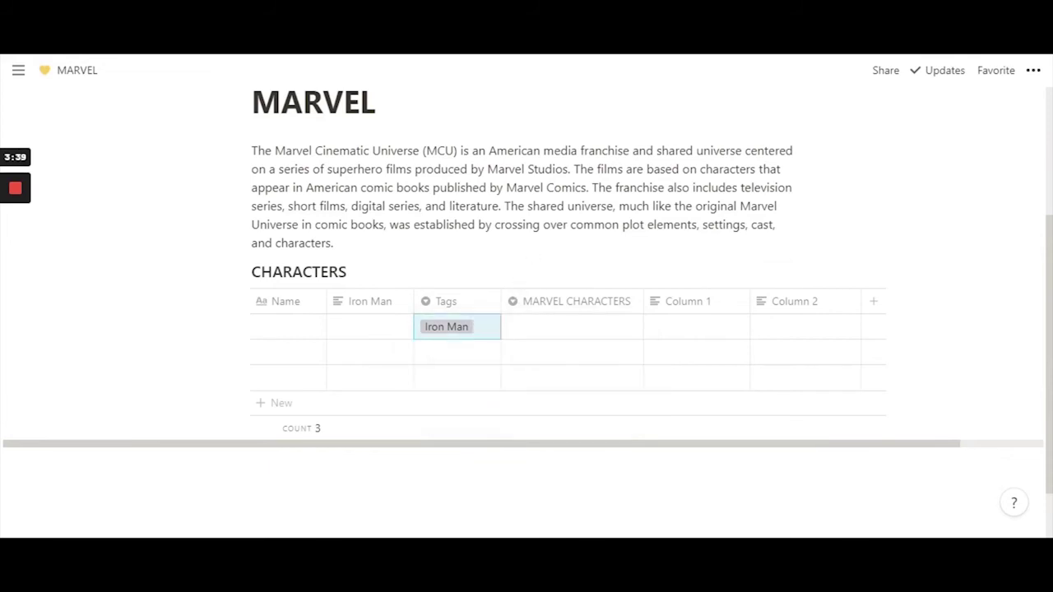
click(560, 333)
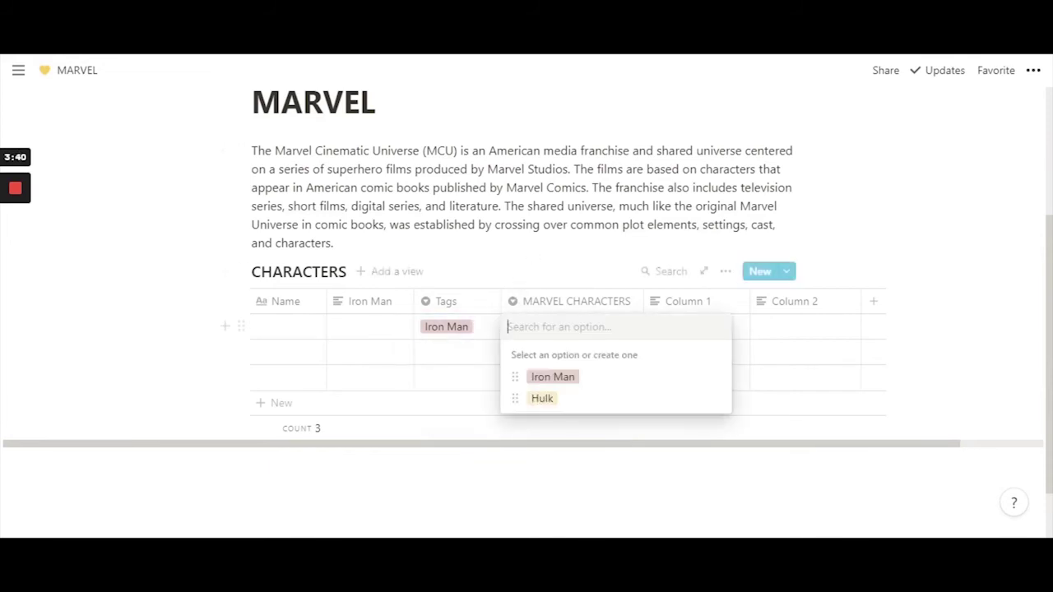
click(546, 402)
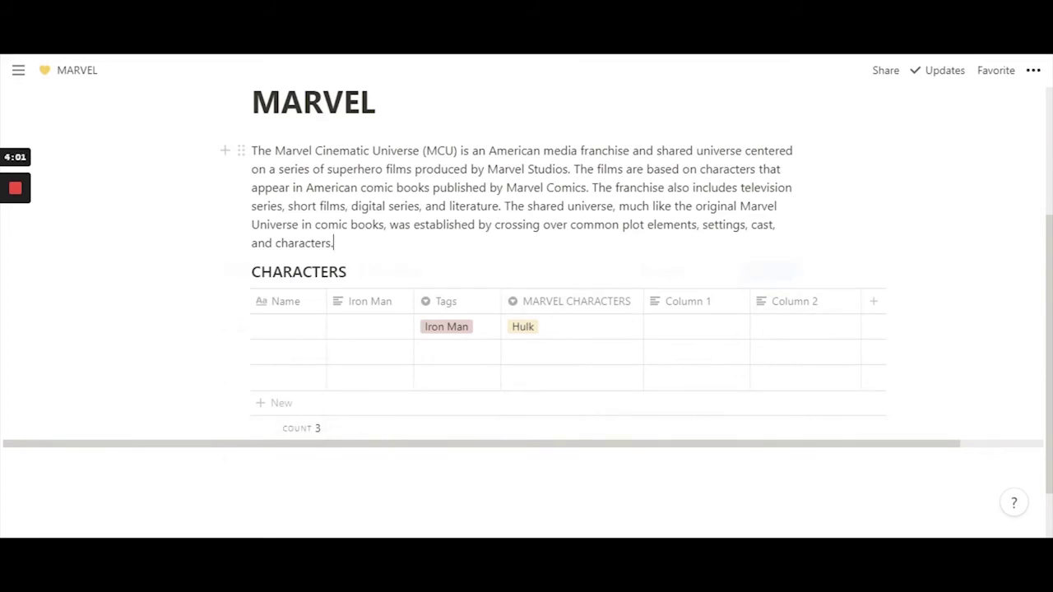
scroll(526, 288, up, 2)
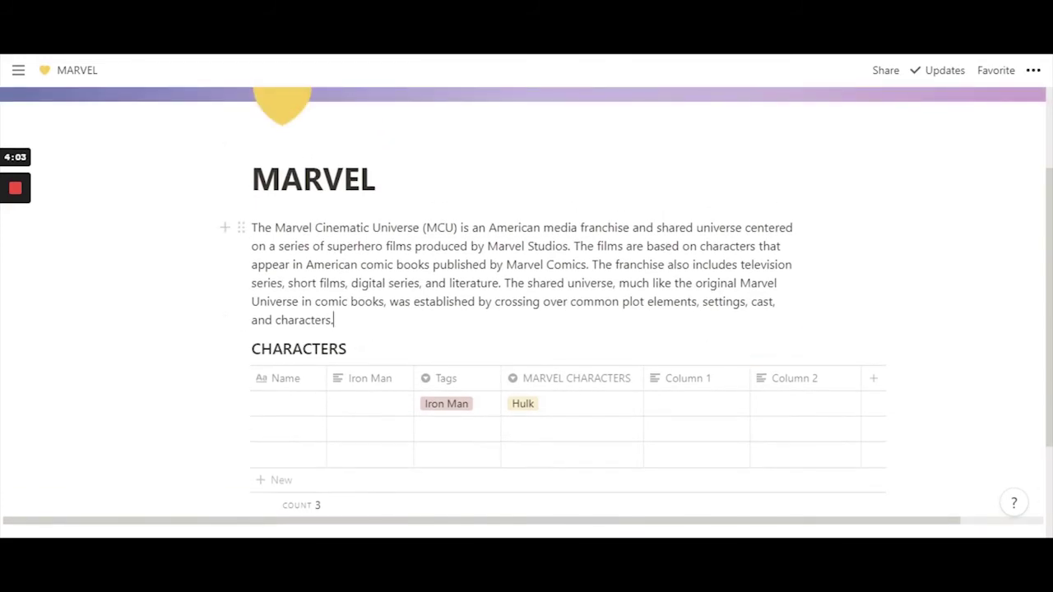
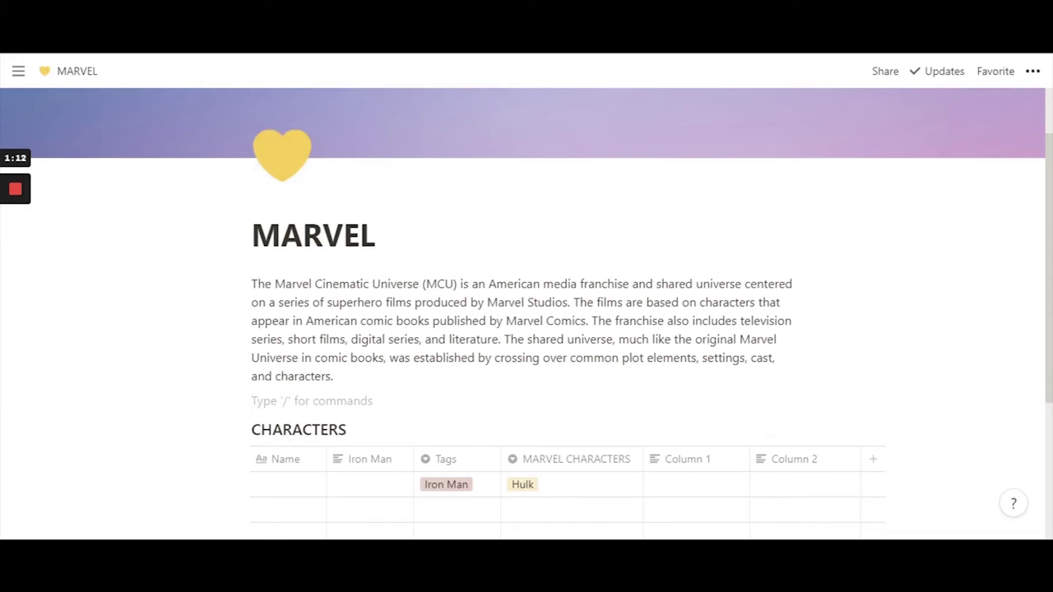
- Copy the 'The first MCU film…' paragraph from the Wikipedia MCU article, then return to Notion
key(alt+Tab)
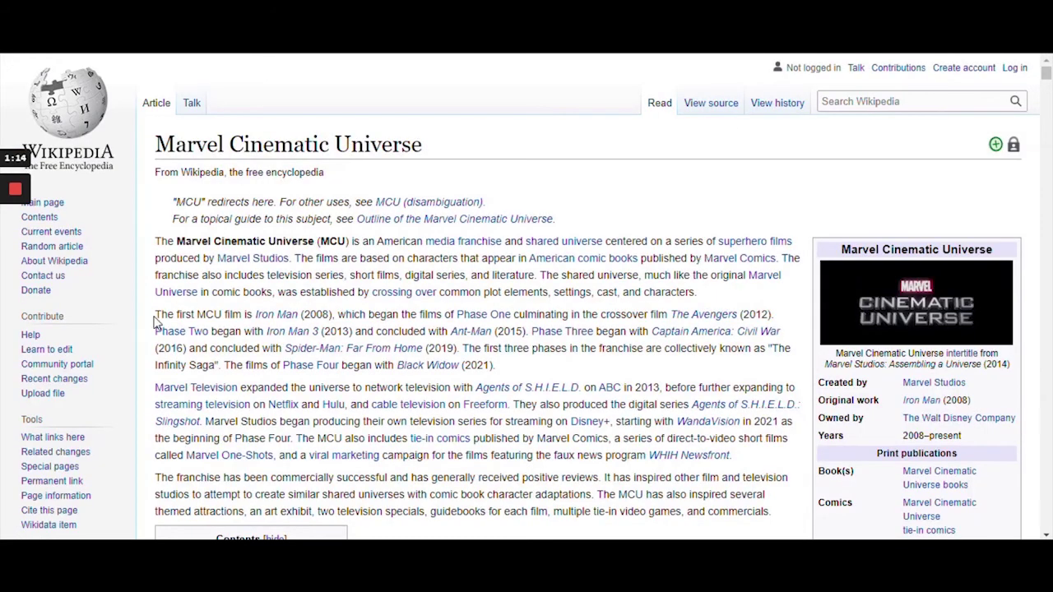
drag(155, 316, 577, 379)
key(ctrl+c)
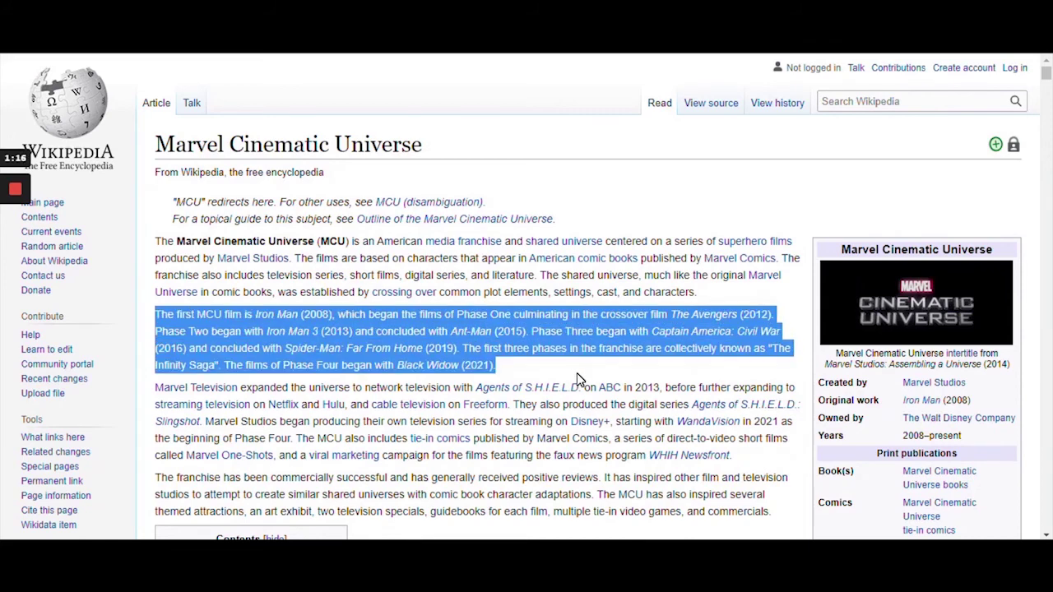
key(alt+Tab)
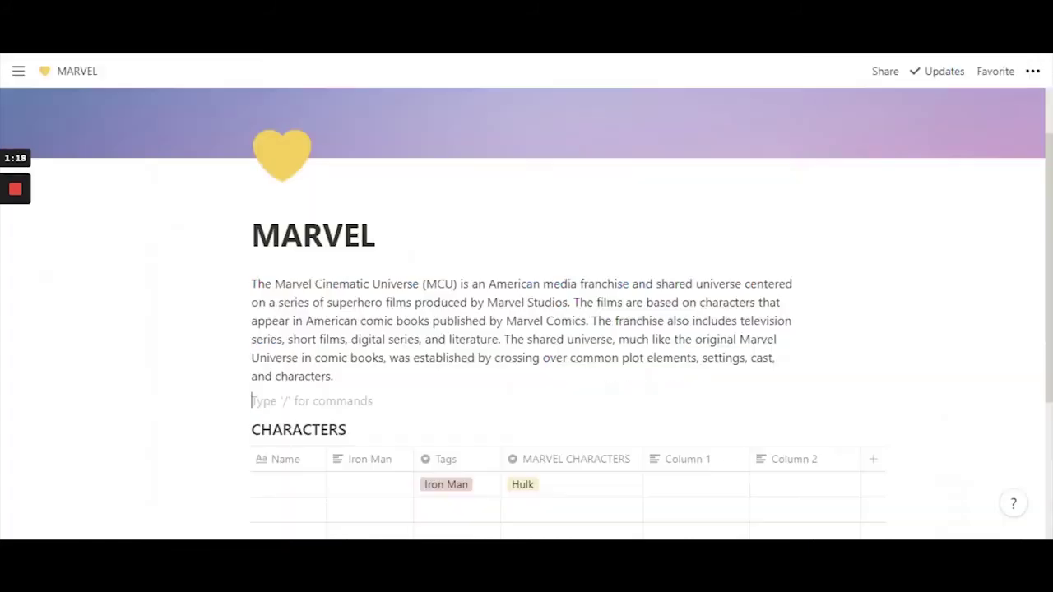
- Paste the Wikipedia paragraph on the MCU phases beneath the intro paragraph
key(ctrl+v)
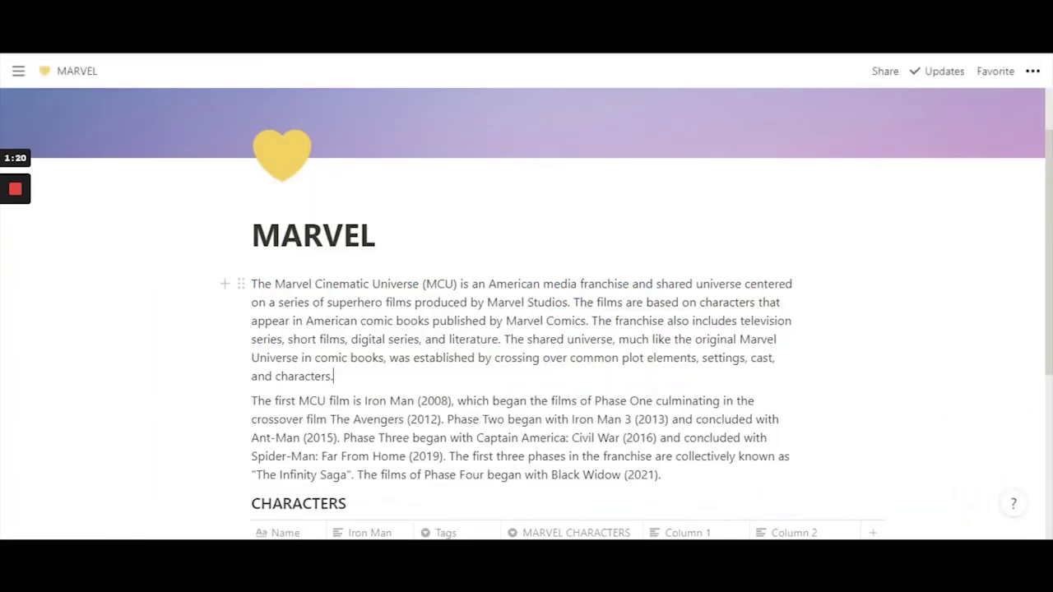
scroll(527, 329, down, 3)
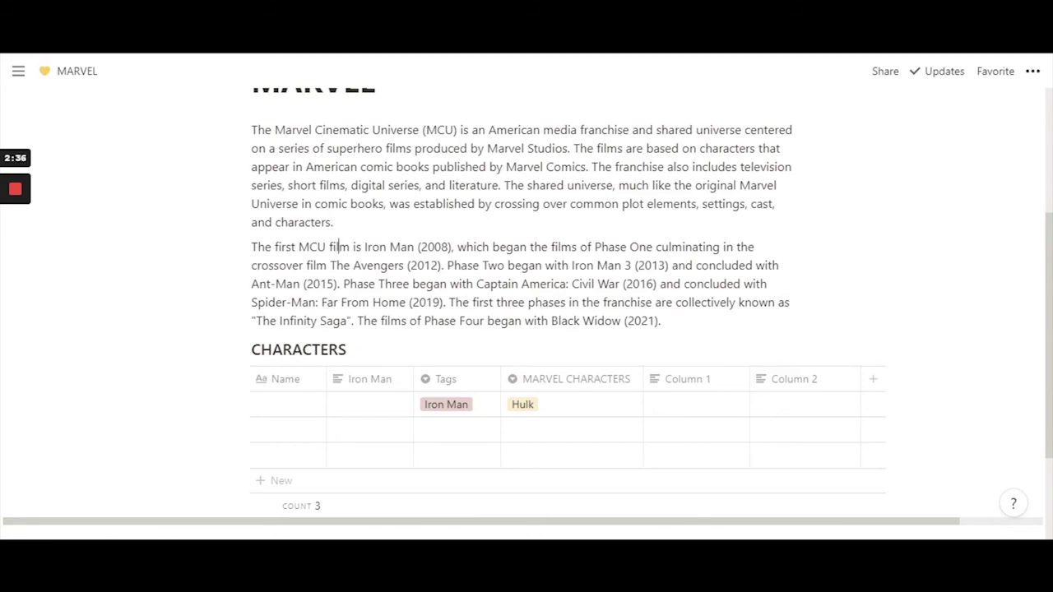
- Delete the CHARACTERS database holding the Iron Man and Hulk entries
scroll(518, 288, up, 2)
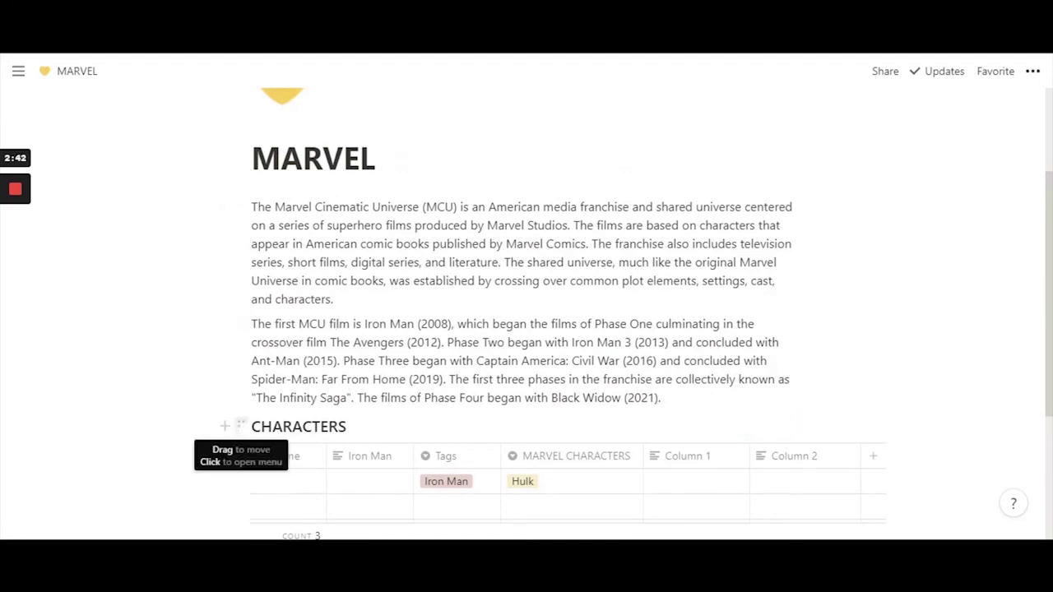
click(241, 426)
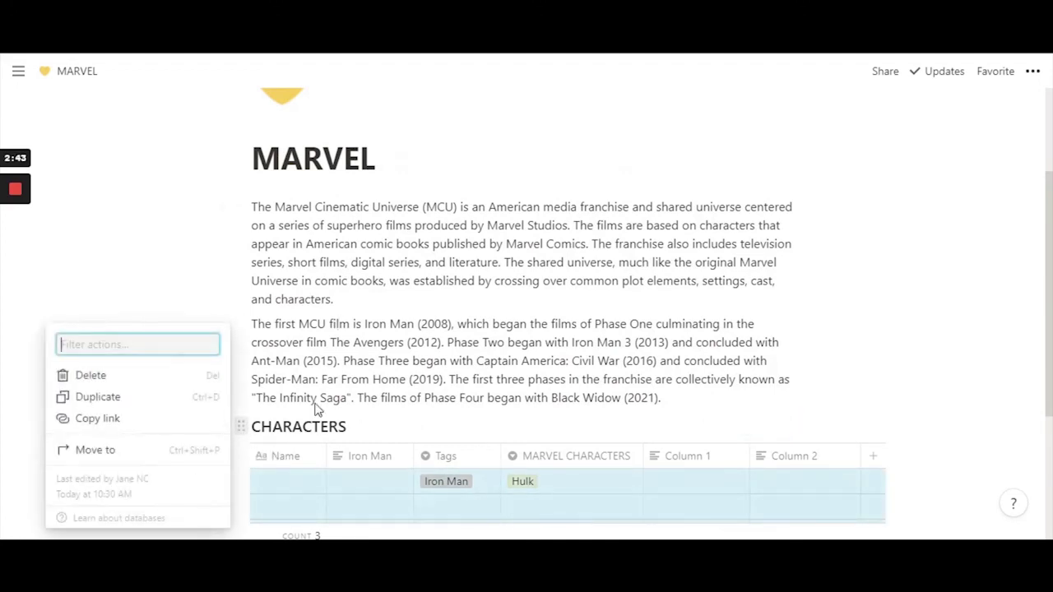
click(157, 377)
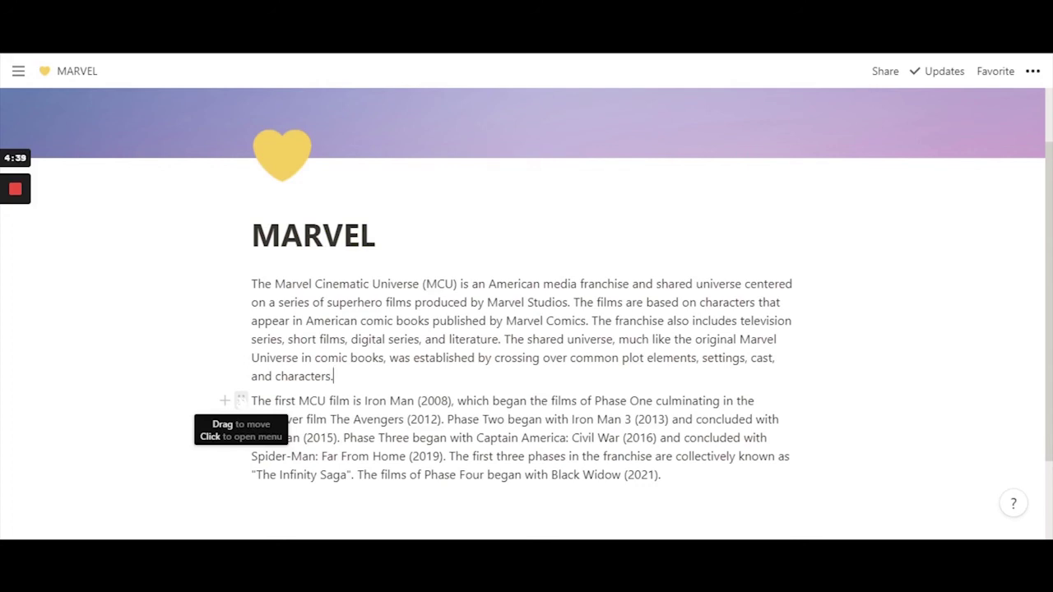
click(240, 400)
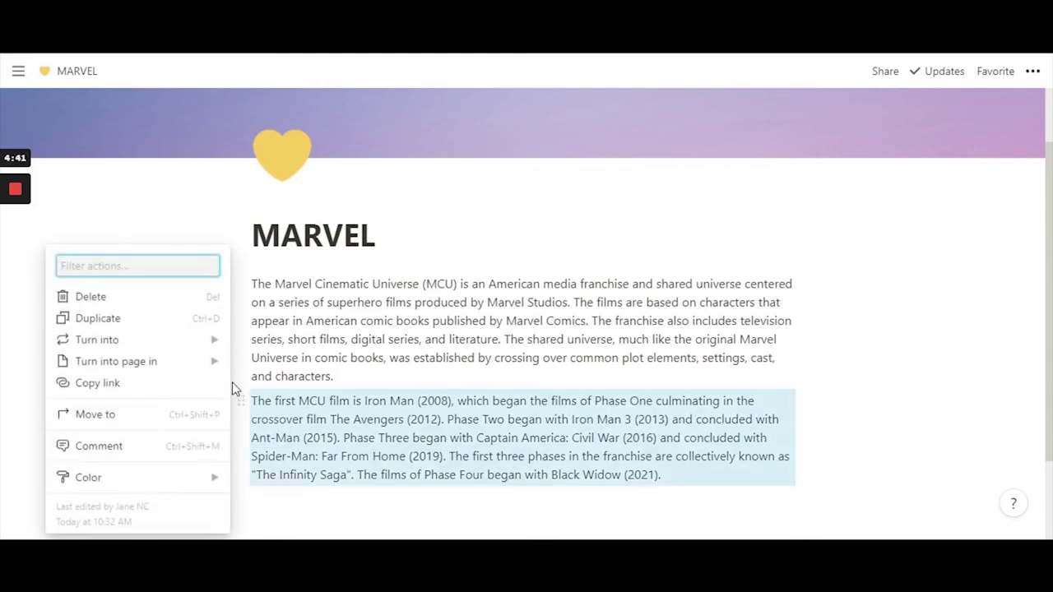
mouse_move(204, 367)
mouse_move(215, 341)
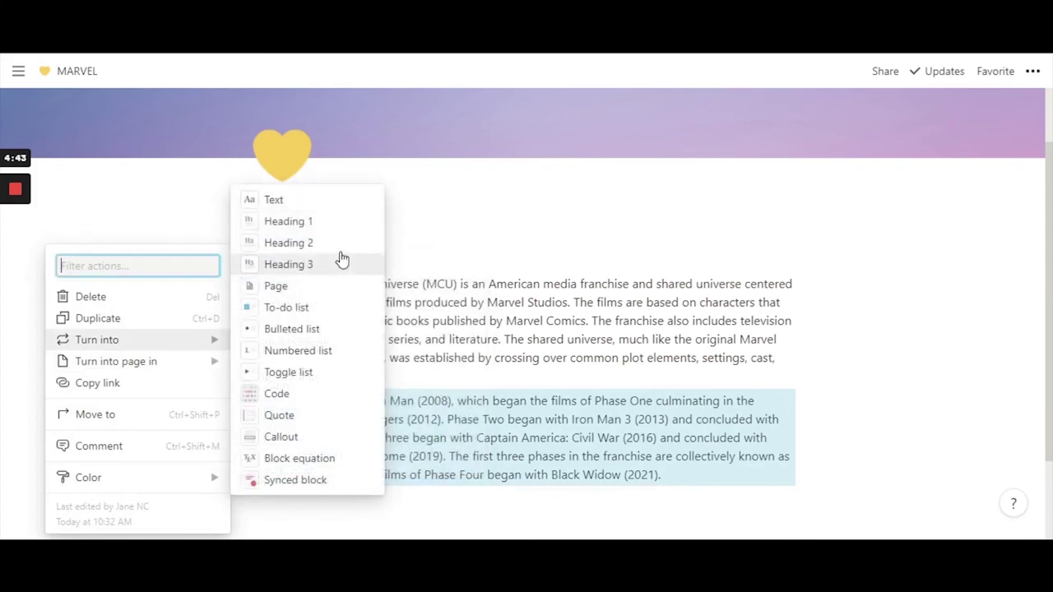
key(Escape)
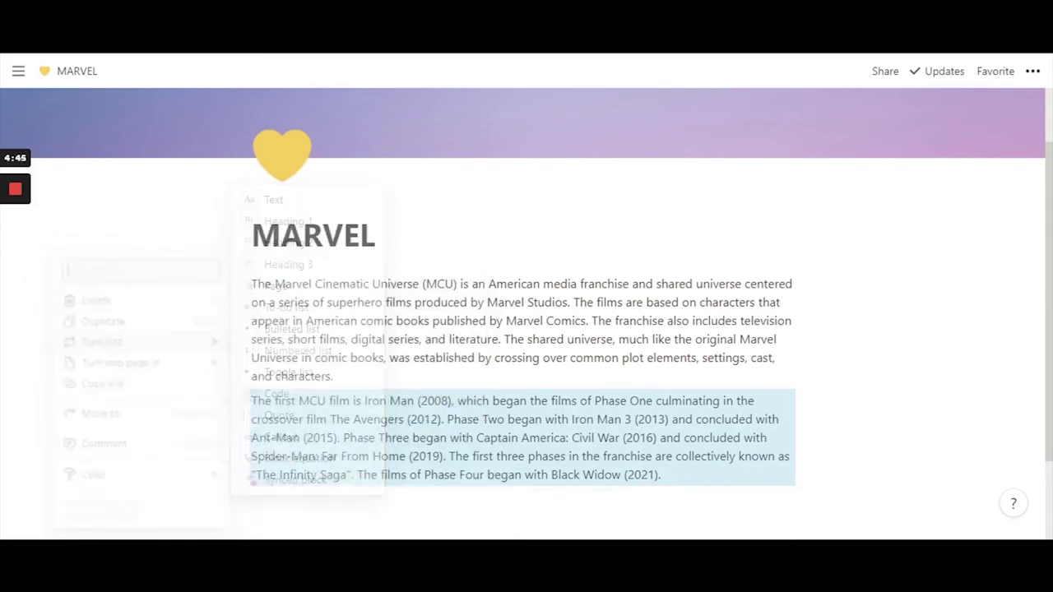
click(284, 401)
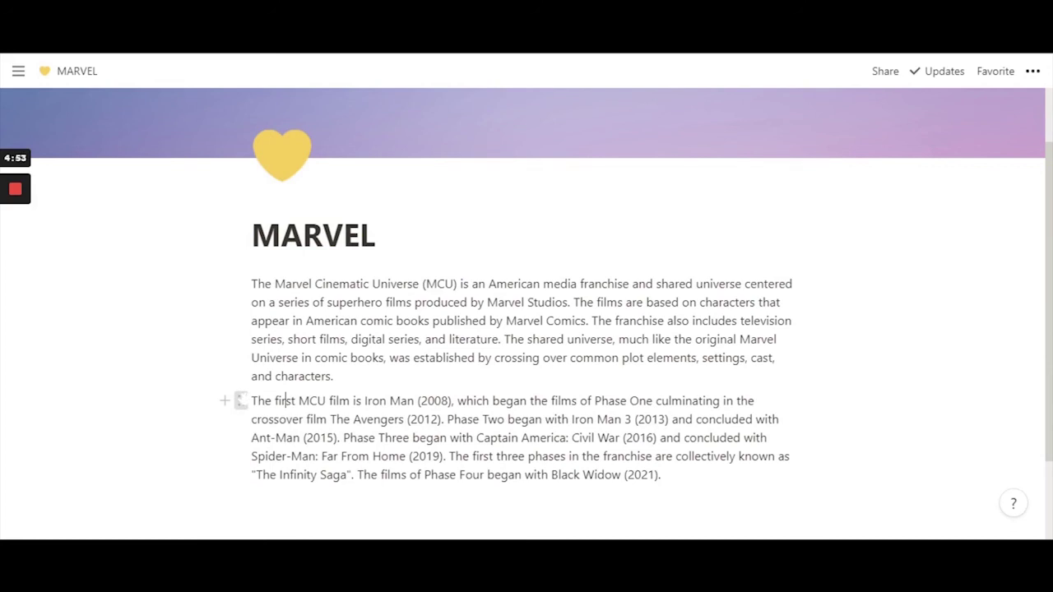
- Put the phases paragraph in a column right of the intro and turn on Full width
drag(240, 401, 816, 301)
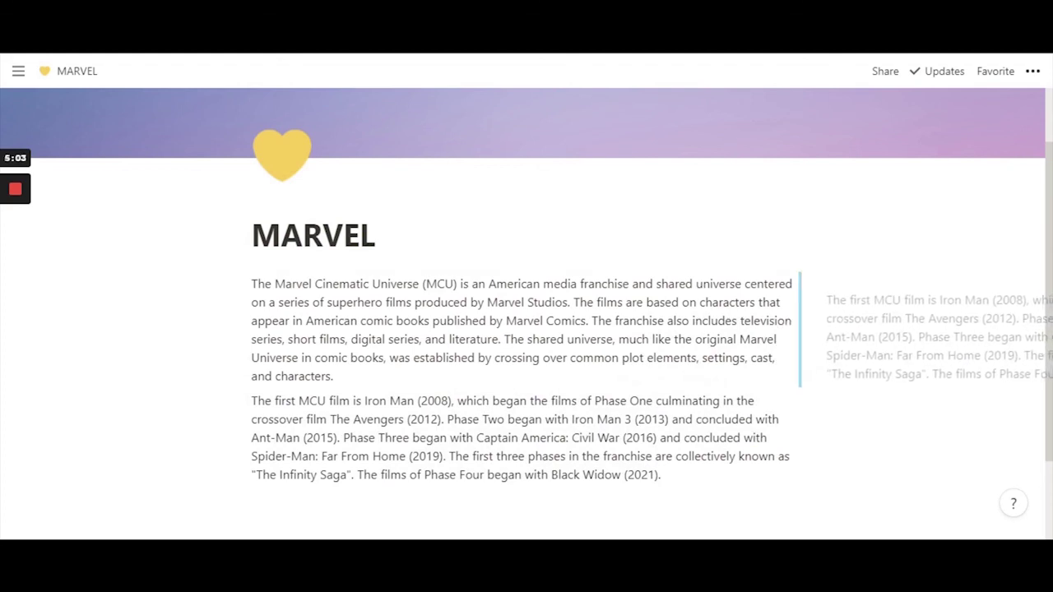
drag(817, 301, 812, 291)
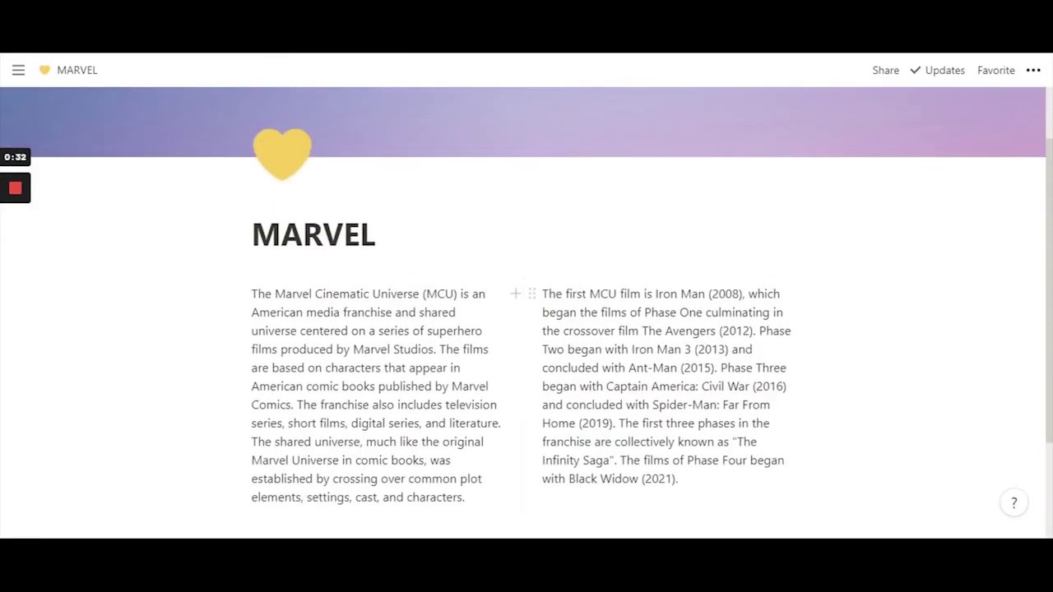
scroll(526, 329, up, 1)
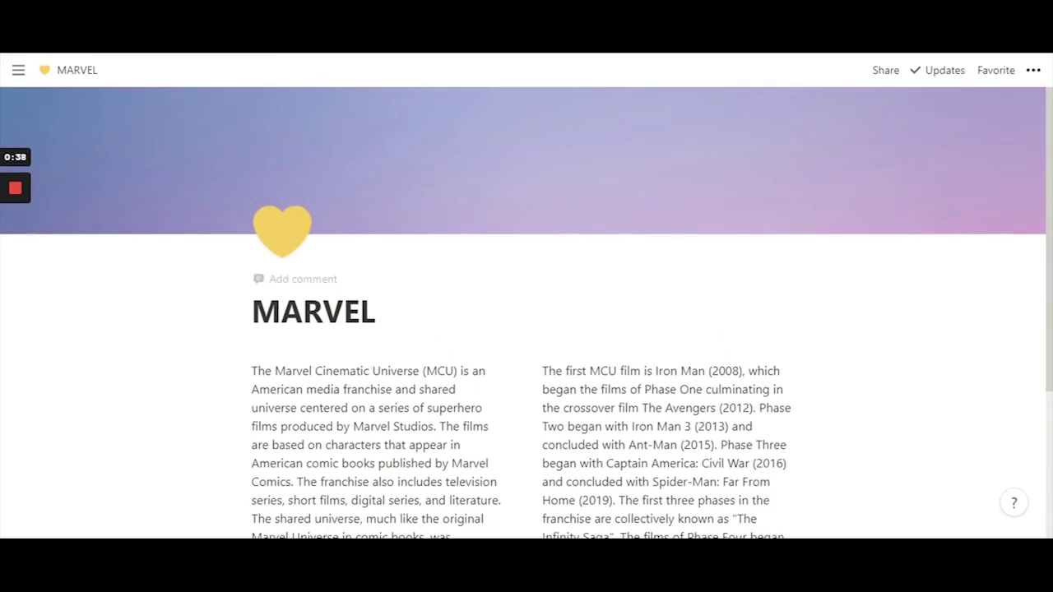
click(1033, 71)
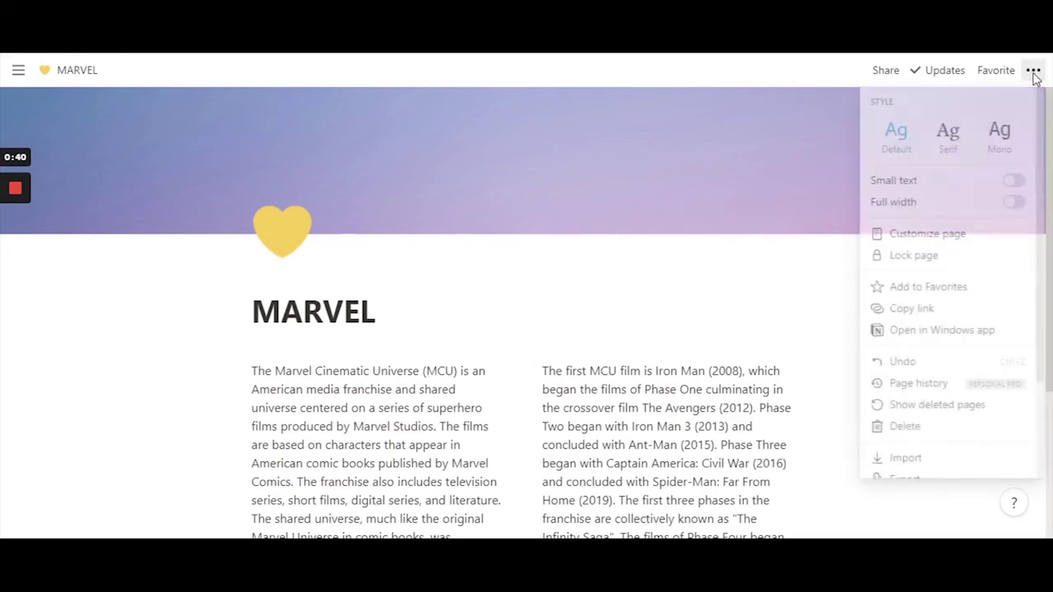
click(1015, 203)
click(595, 289)
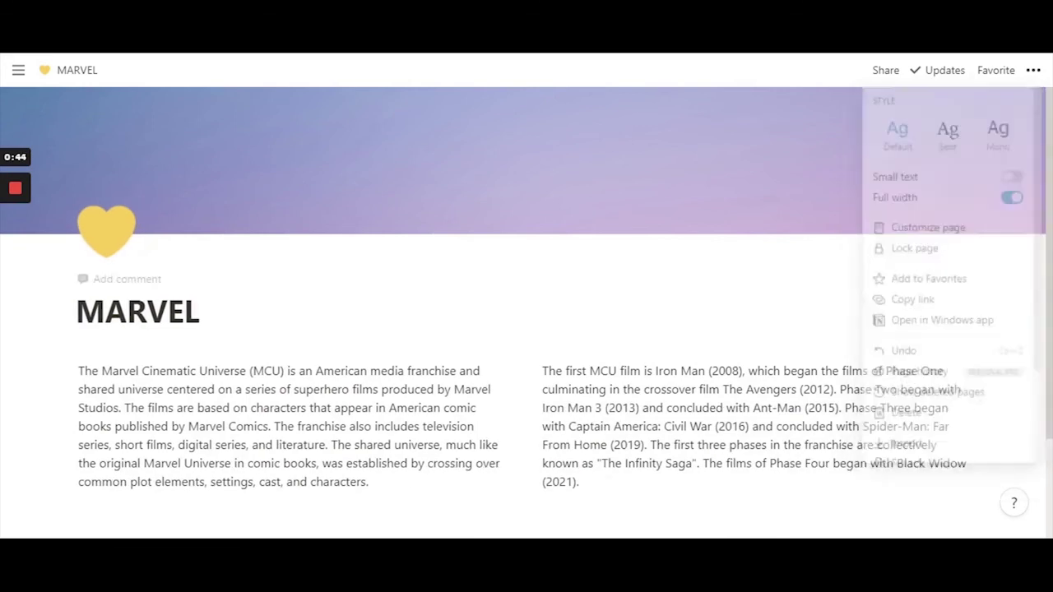
scroll(526, 329, down, 3)
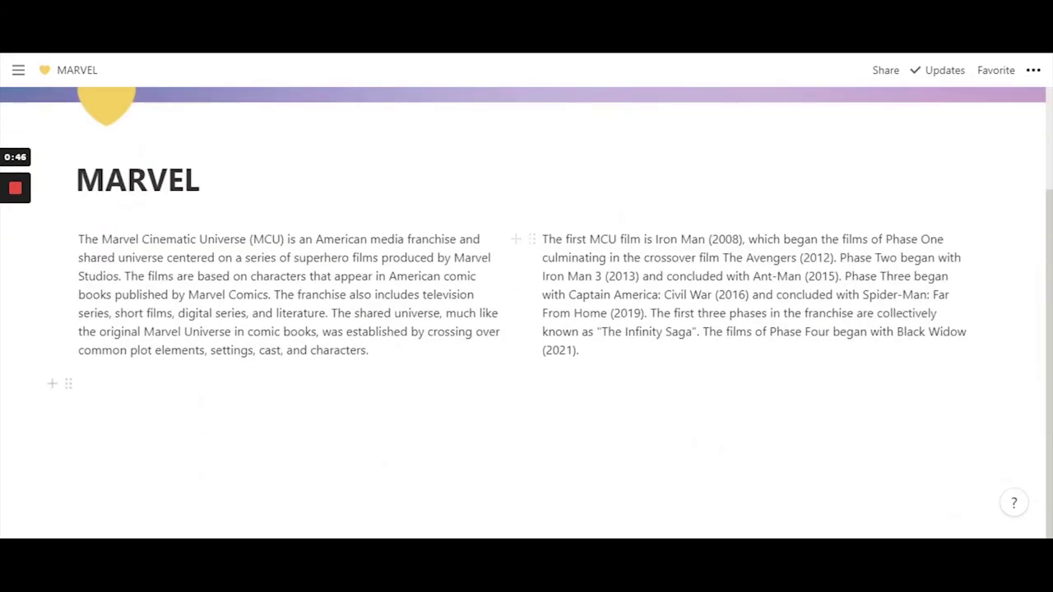
- Duplicate the phases paragraph and place the copy as a third column on the right
click(532, 238)
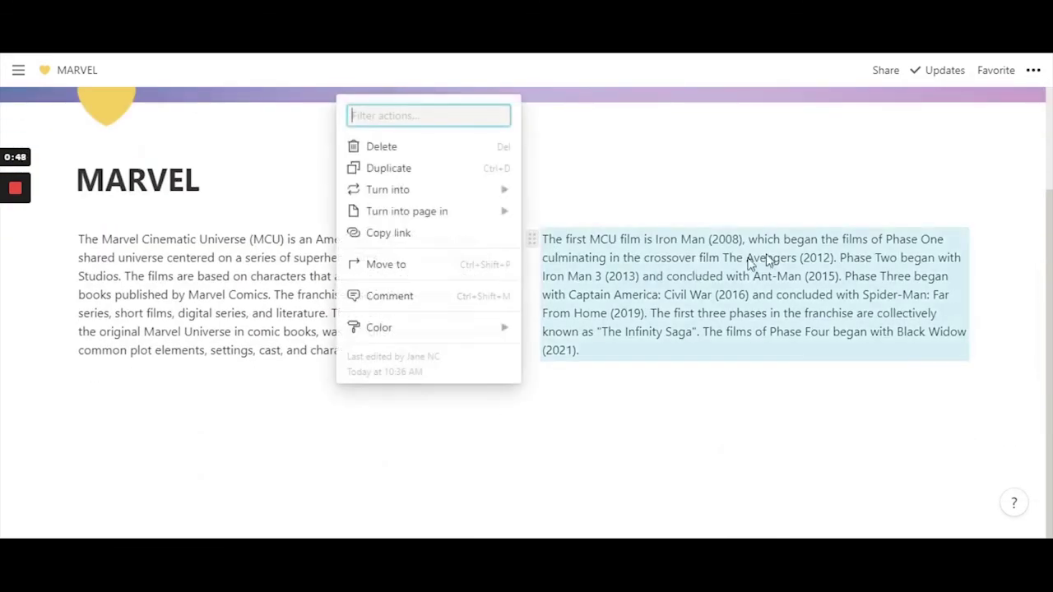
key(Escape)
click(247, 385)
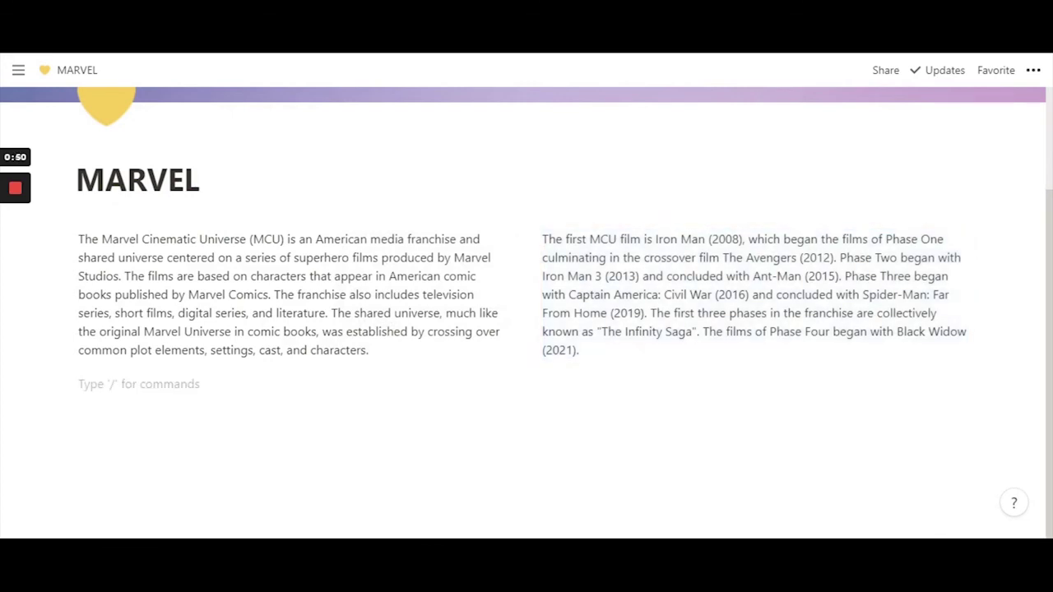
click(531, 239)
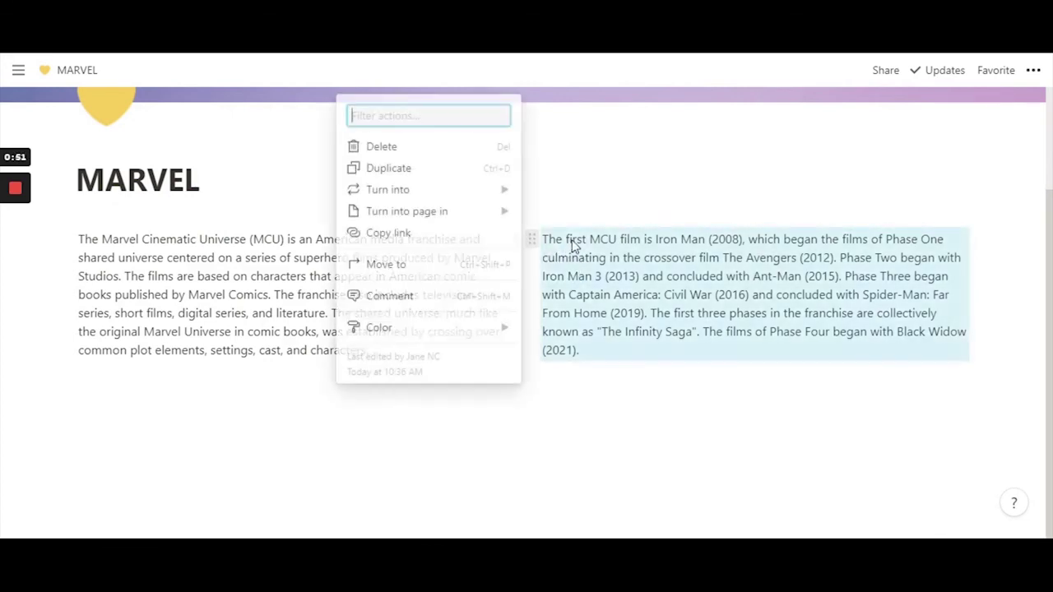
click(426, 169)
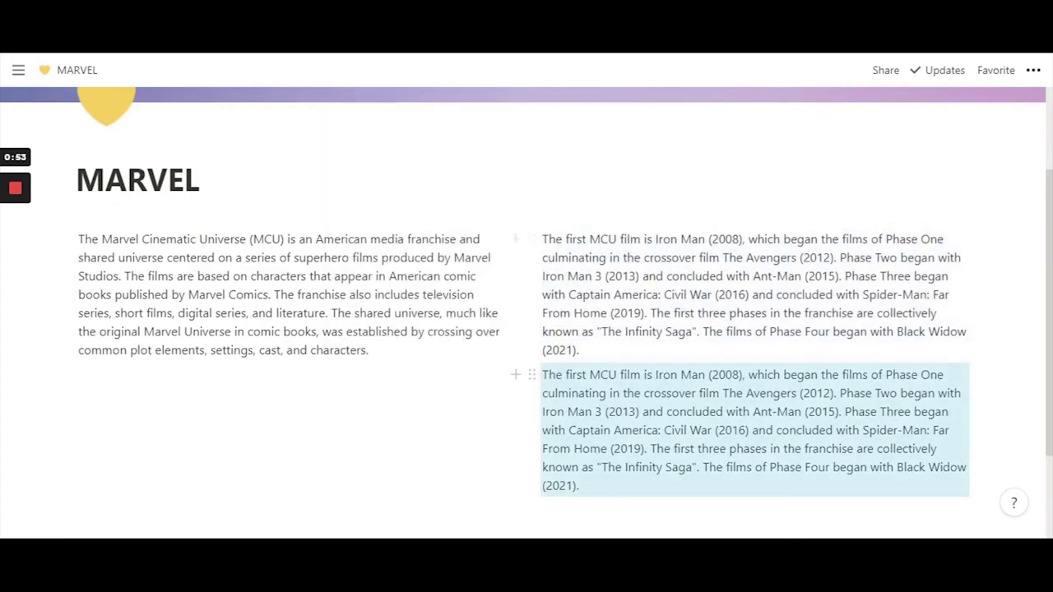
click(683, 274)
drag(531, 374, 983, 241)
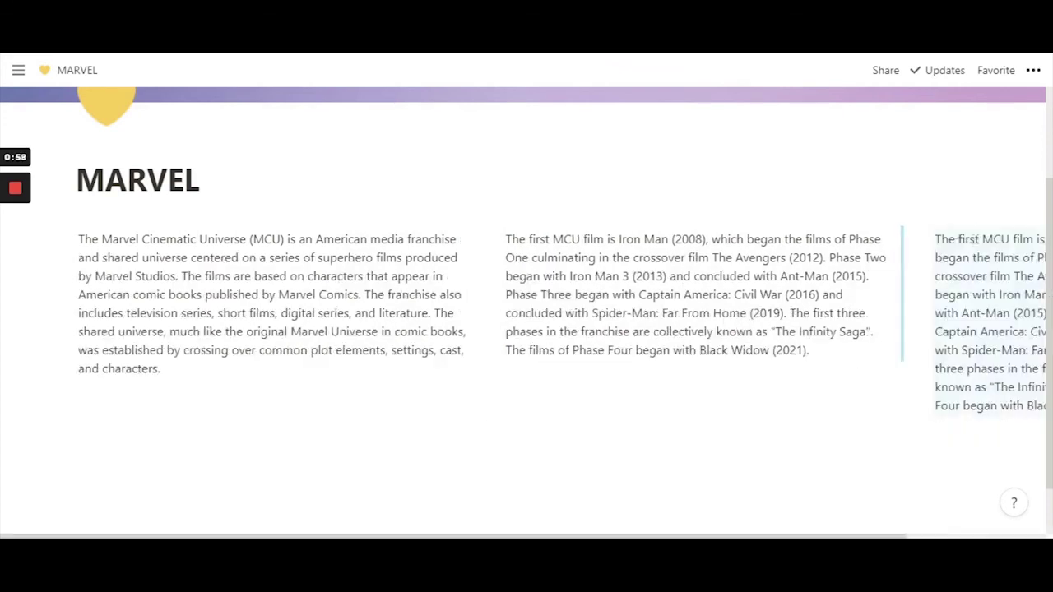
click(200, 179)
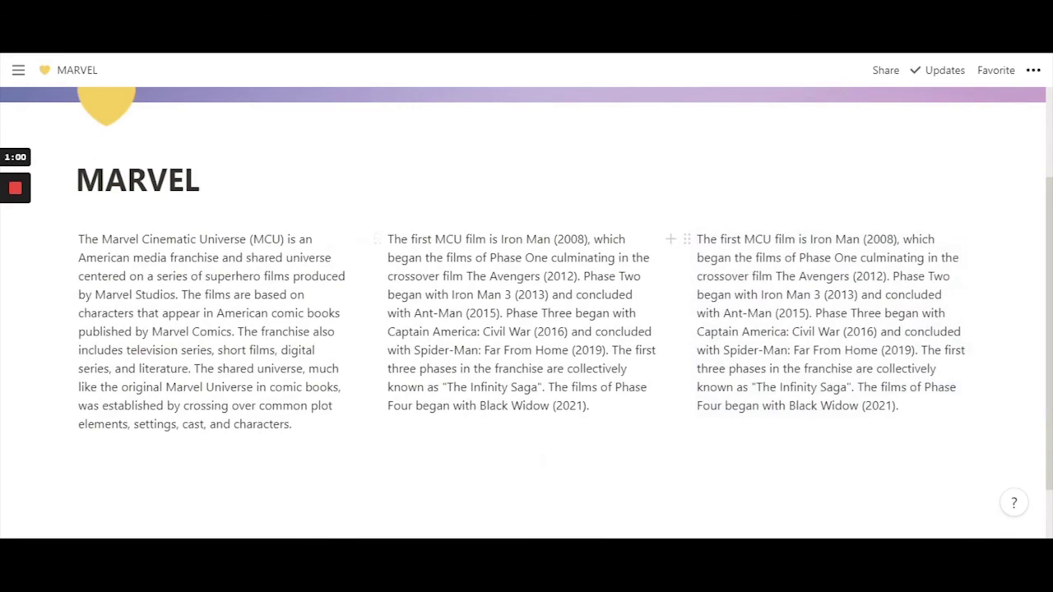